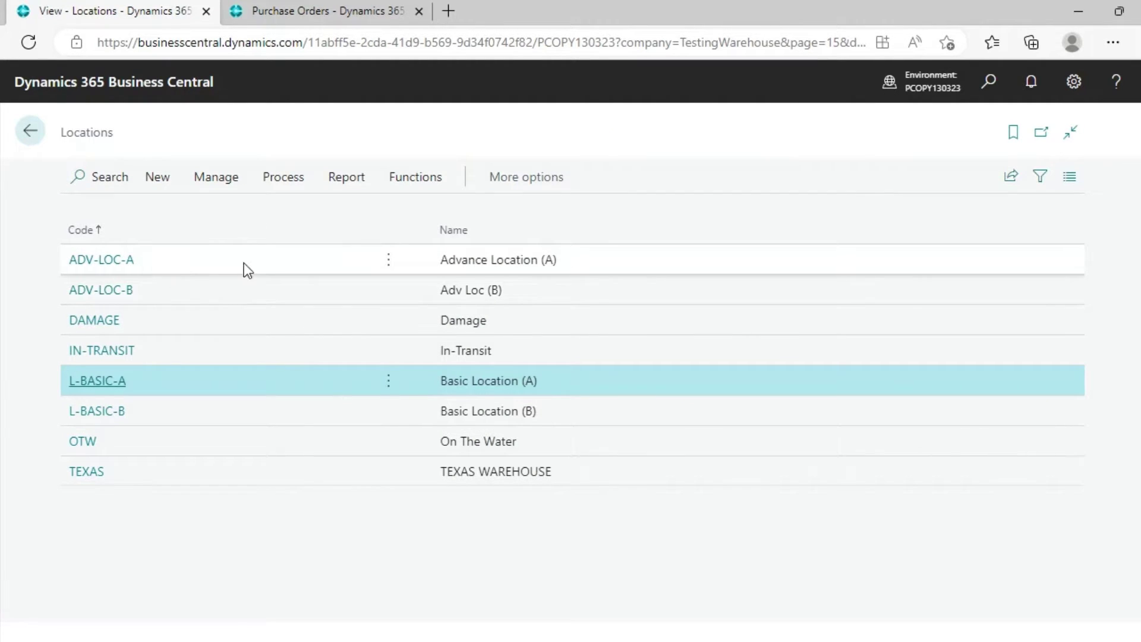
# - View the L-BASIC-A location card, and create a new purchase order with Overstock.Com as the vendor
pyautogui.click(84, 387)
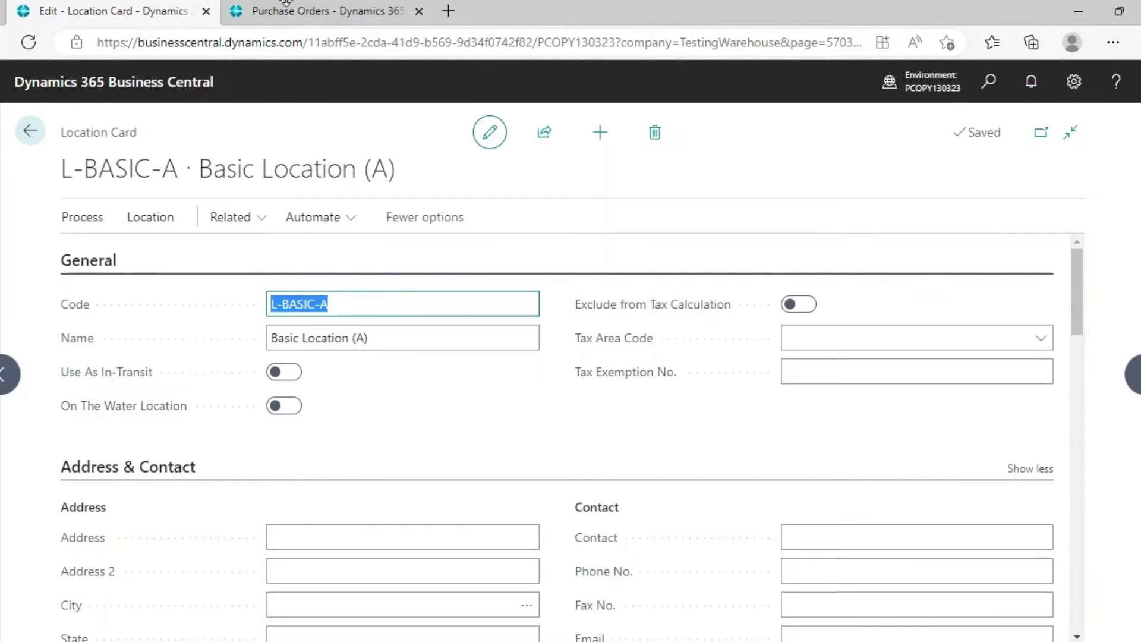
pyautogui.click(287, 10)
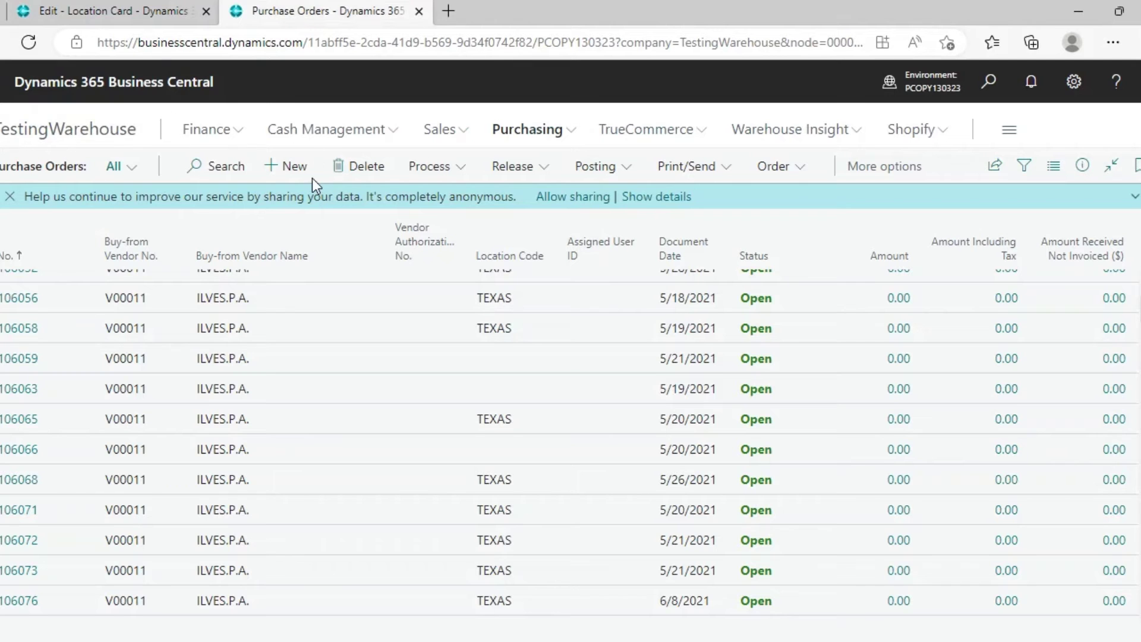
pyautogui.click(292, 173)
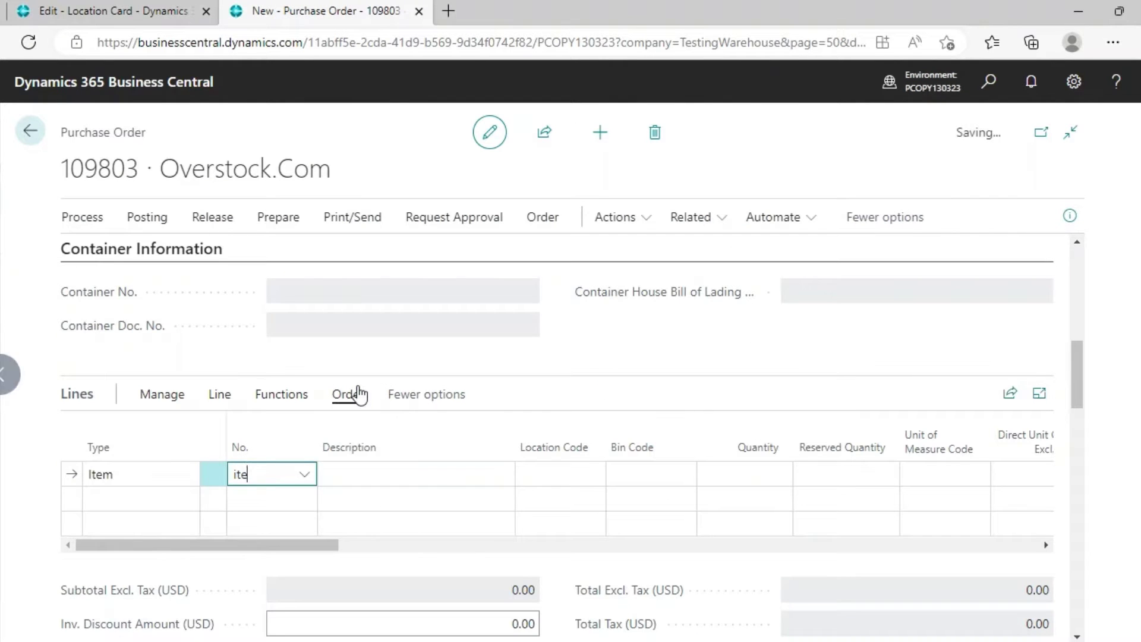
# - Fill the purchase order's item line with ITEM00067, location code L-BASIC-A and quantity 3
pyautogui.write('m')
pyautogui.press('BackSpace')
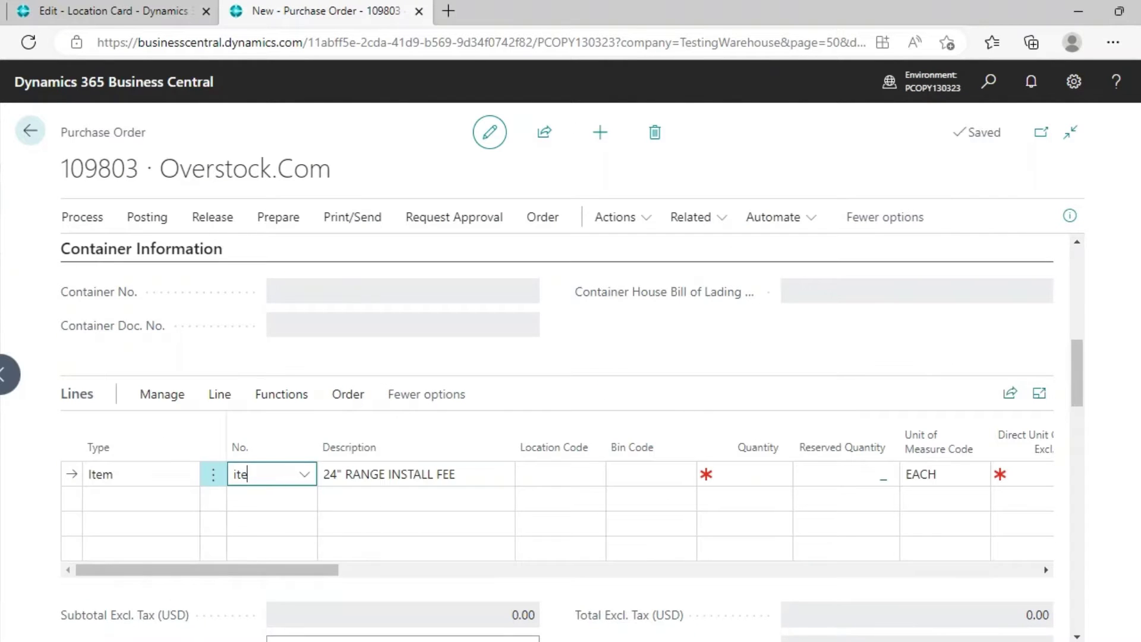
pyautogui.write('m')
pyautogui.scroll(-5, 344, 391)
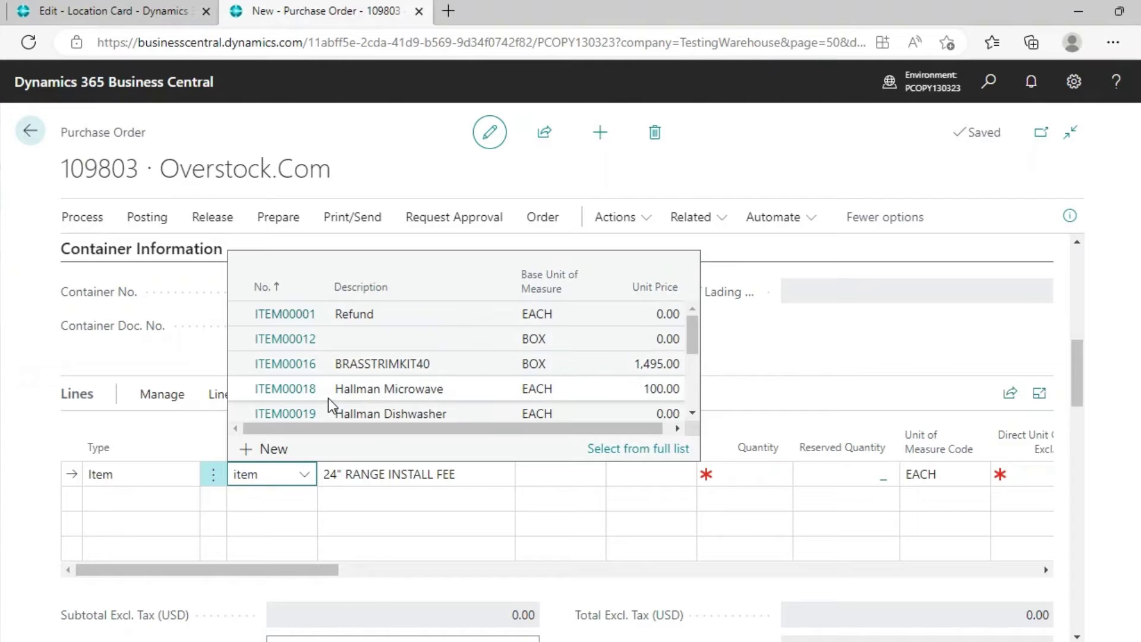
pyautogui.scroll(-3, 332, 406)
pyautogui.click(331, 378)
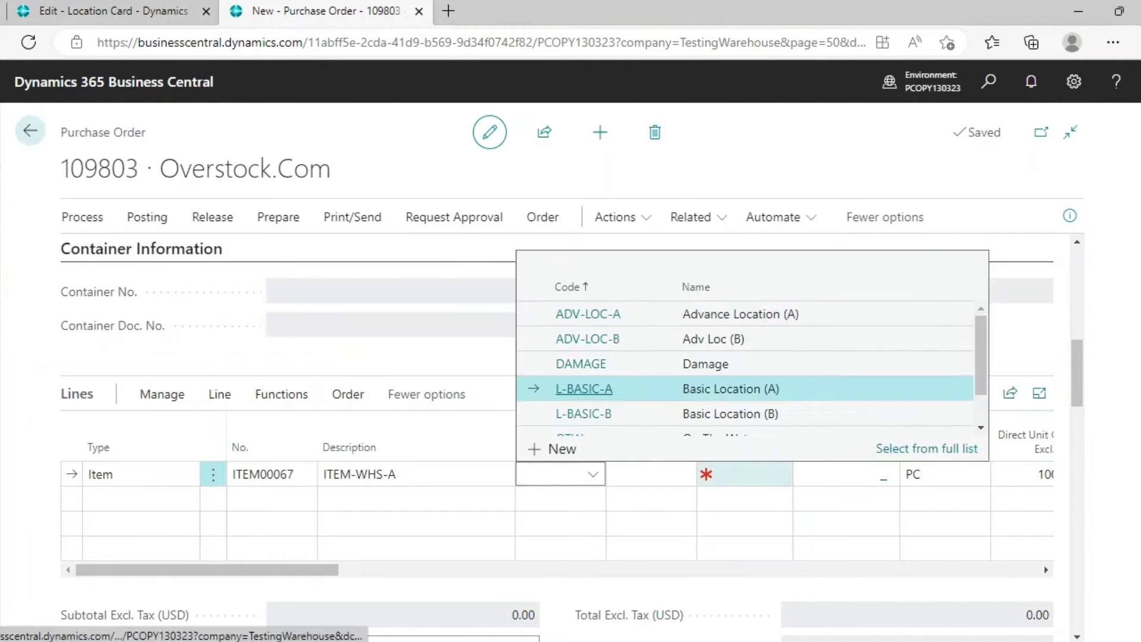
pyautogui.press('Return')
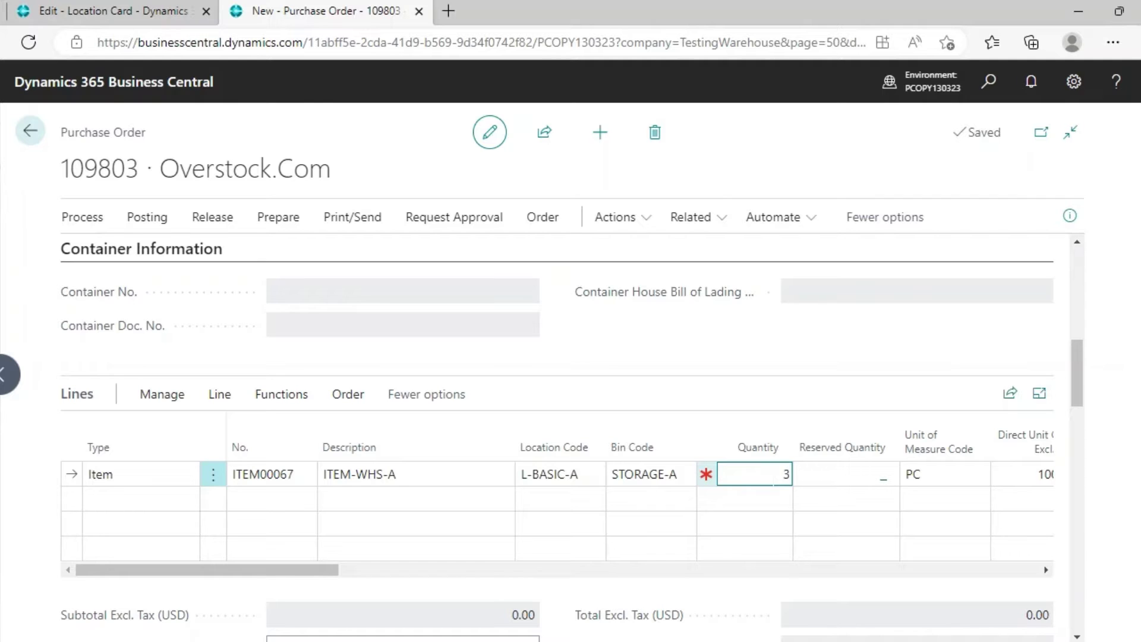
pyautogui.press('Return')
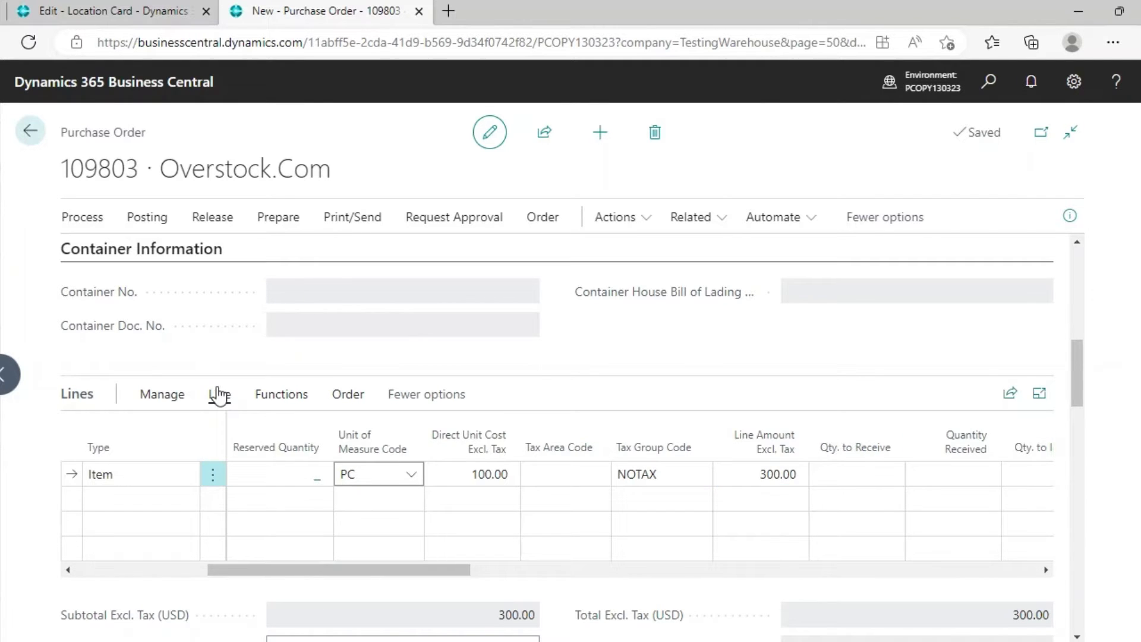
# - Assign serial numbers 00002, 000003 and 000004, one unit each, in the item tracking lines of the ITEM00067 purchase line
pyautogui.click(220, 395)
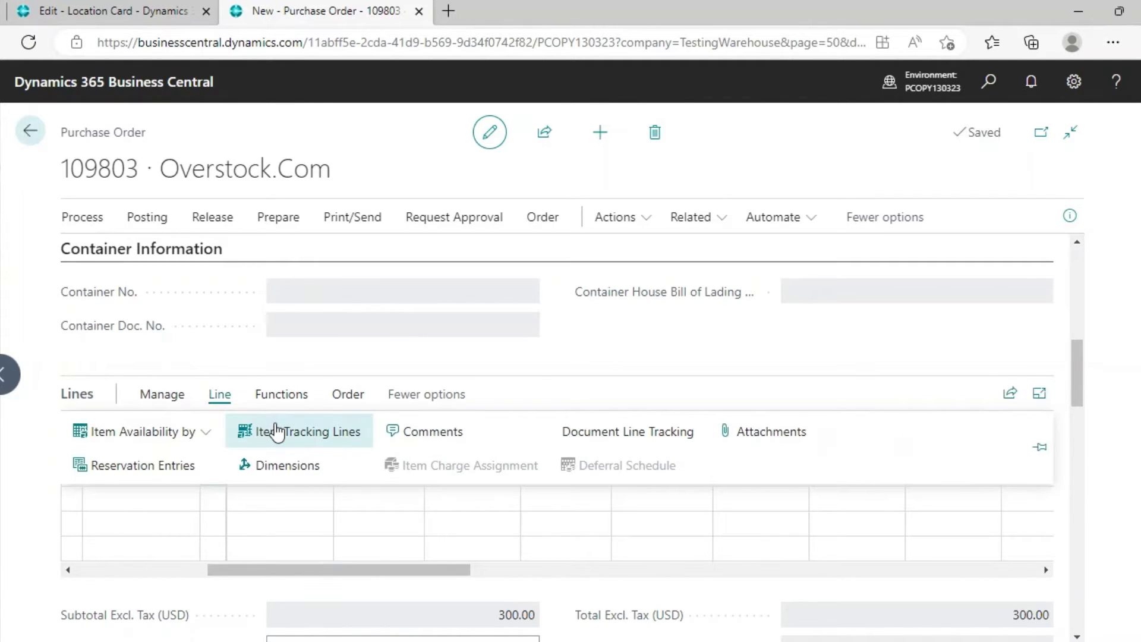
pyautogui.click(277, 430)
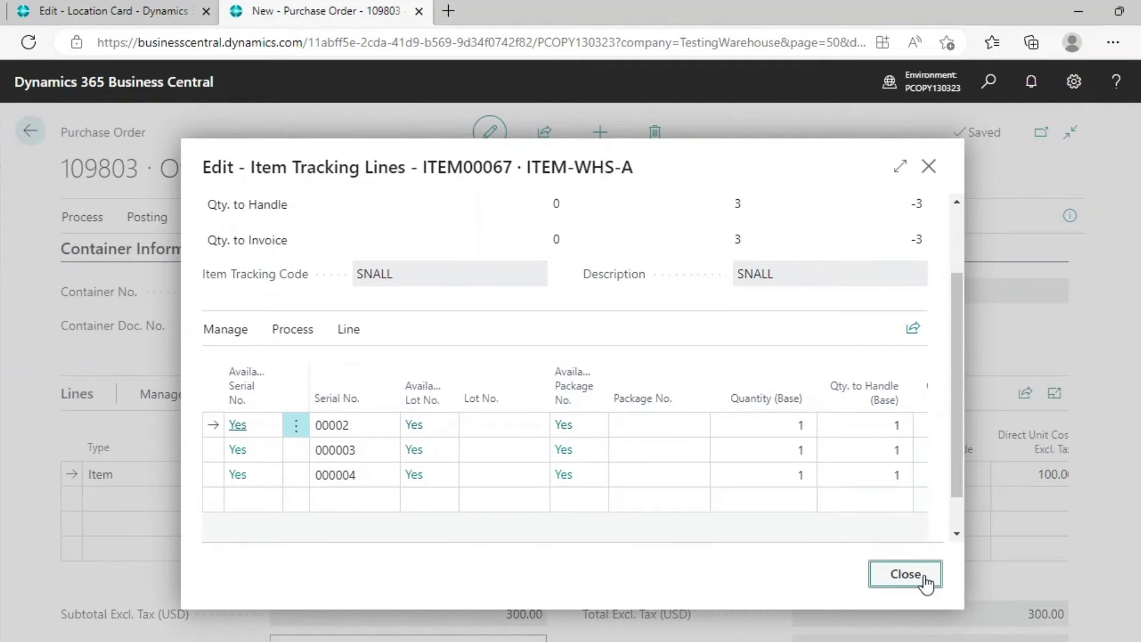
pyautogui.click(905, 574)
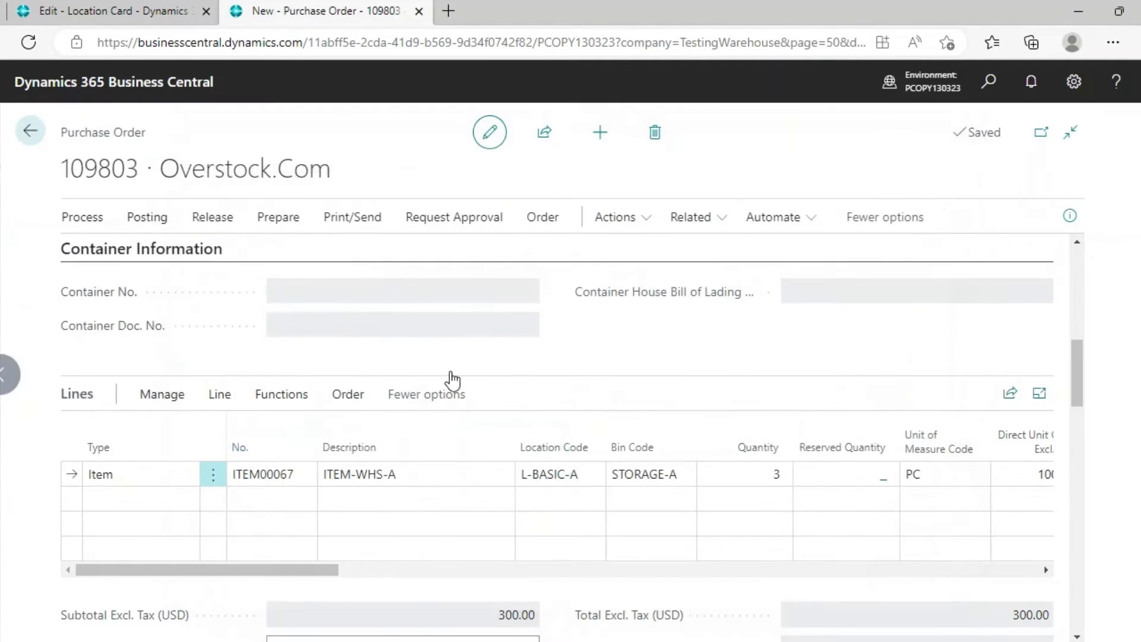
# - Release the Overstock.Com purchase order and check its status in the header
pyautogui.click(80, 217)
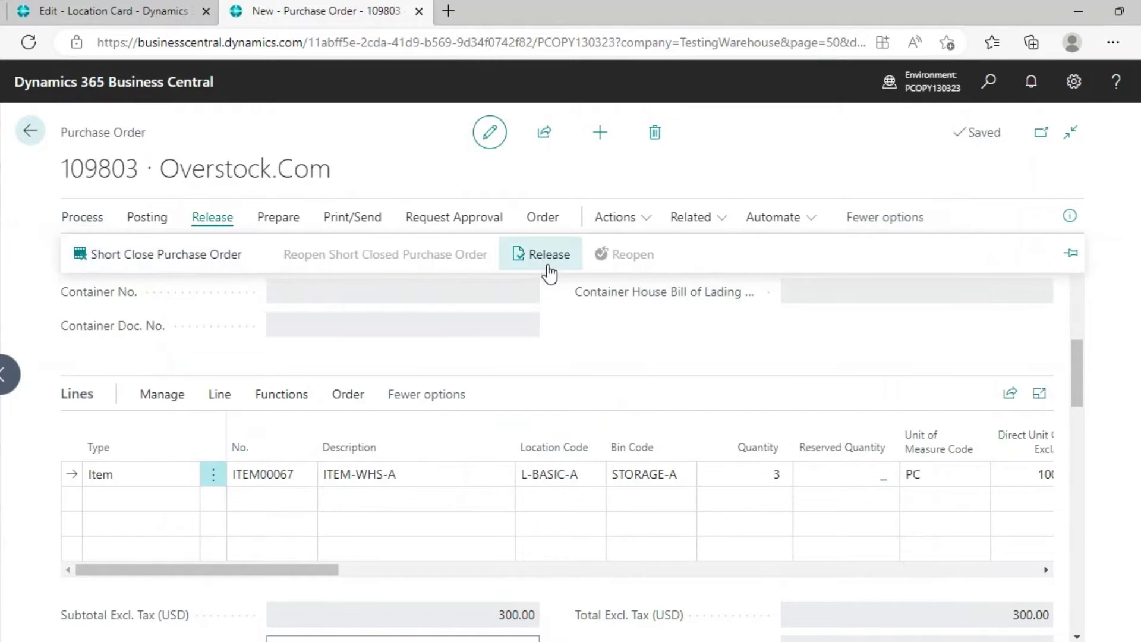
pyautogui.click(550, 269)
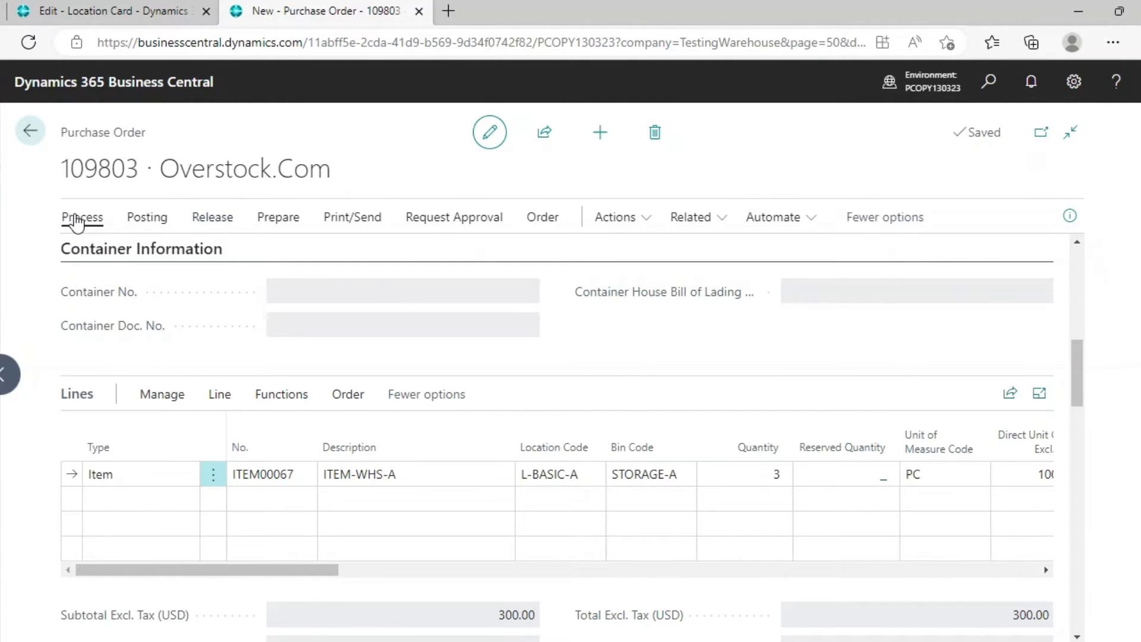
pyautogui.scroll(3, 318, 325)
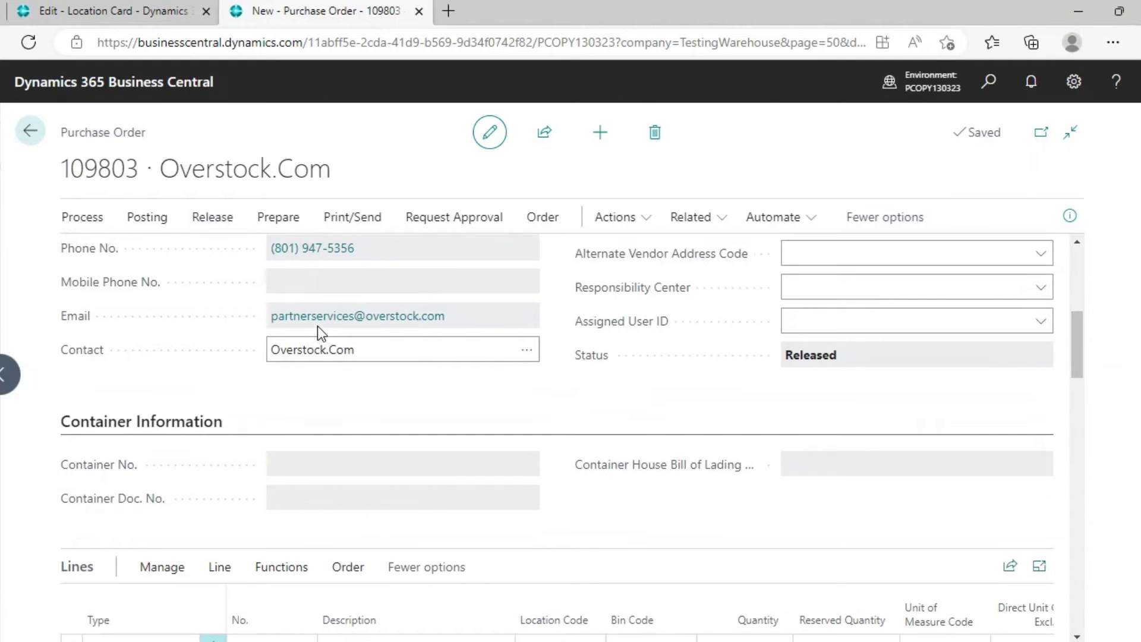
# - Create a warehouse receipt from the released purchase order and acknowledge the confirmation
pyautogui.click(74, 226)
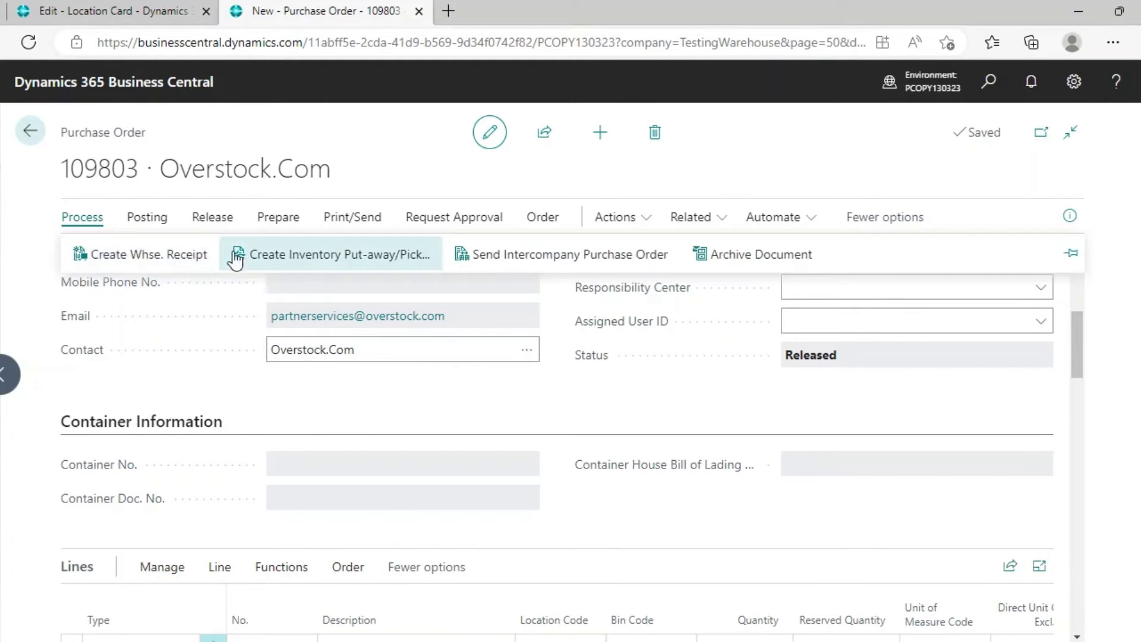
pyautogui.click(178, 256)
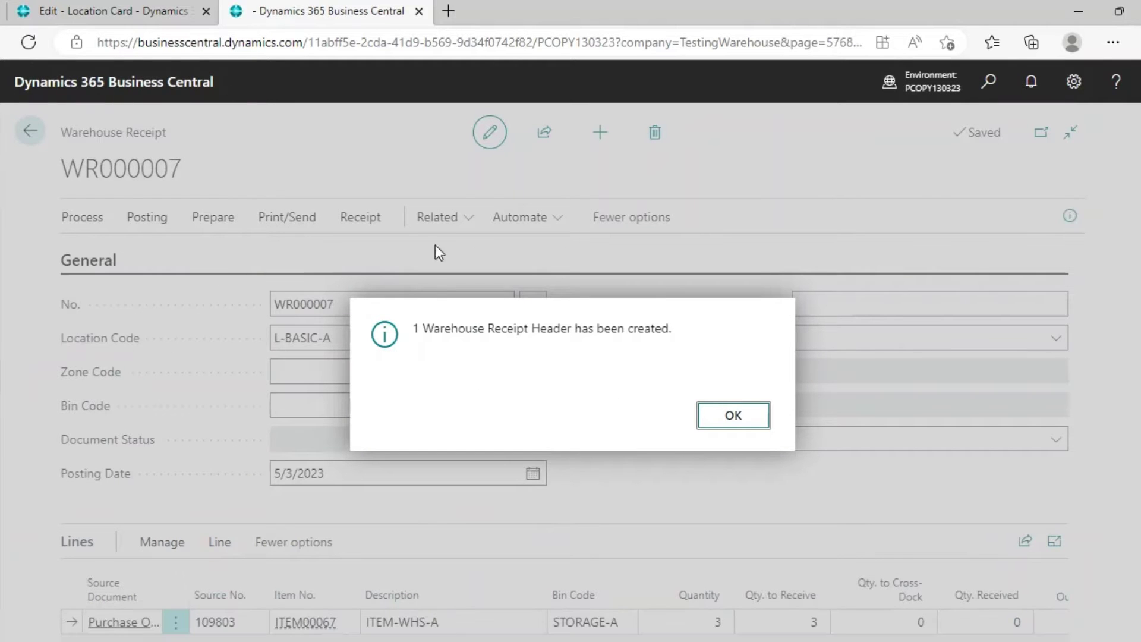
pyautogui.click(736, 417)
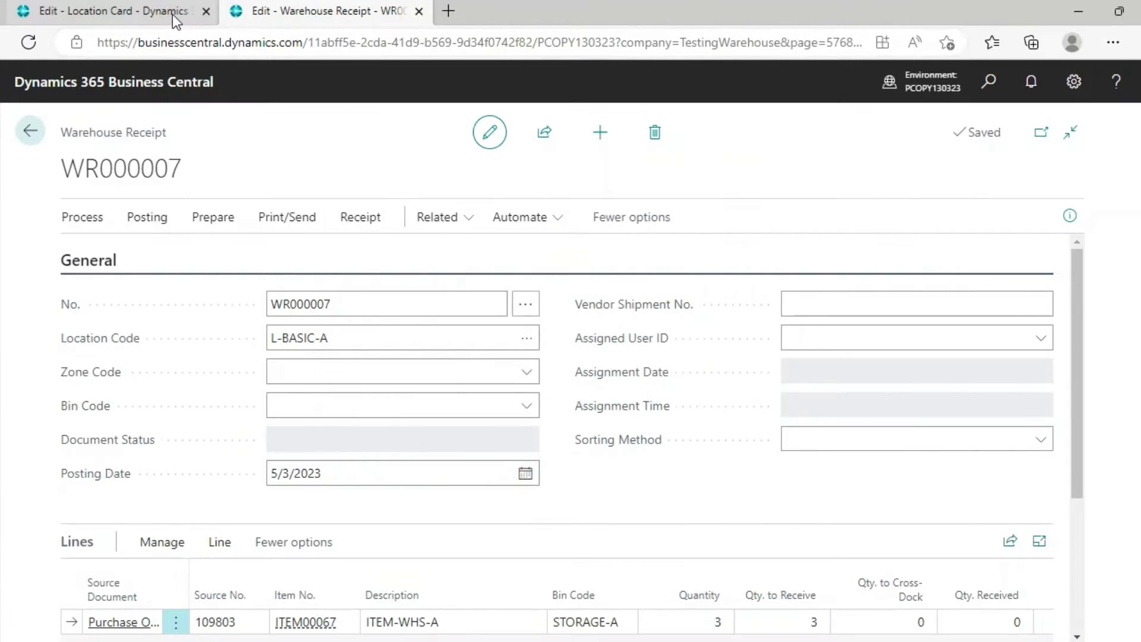
pyautogui.scroll(-3, 300, 217)
pyautogui.click(301, 219)
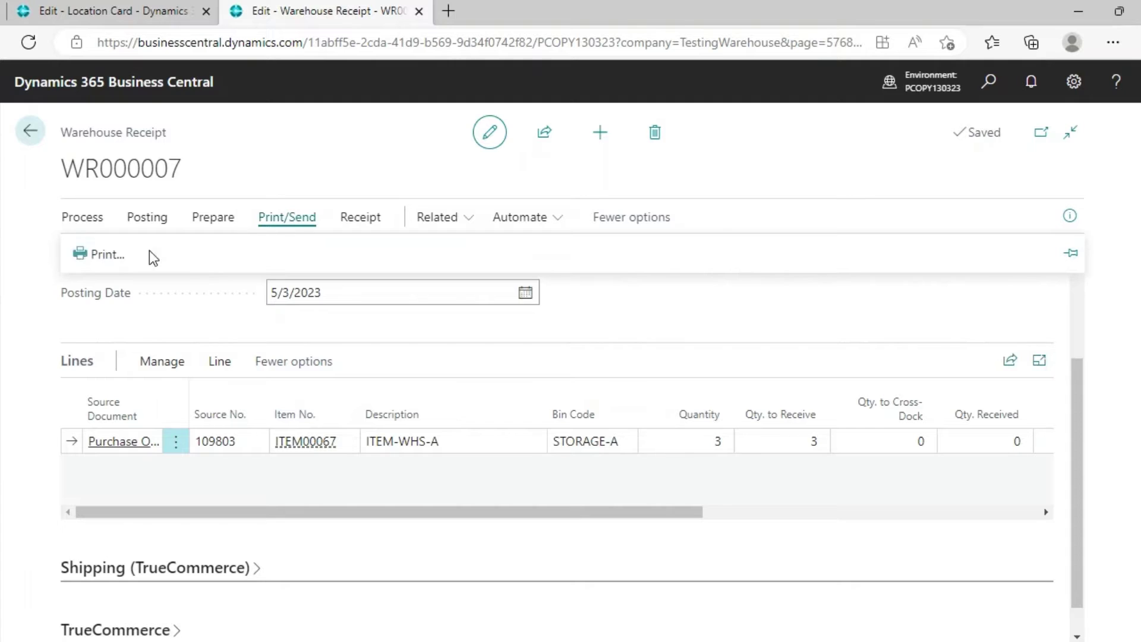
pyautogui.click(260, 333)
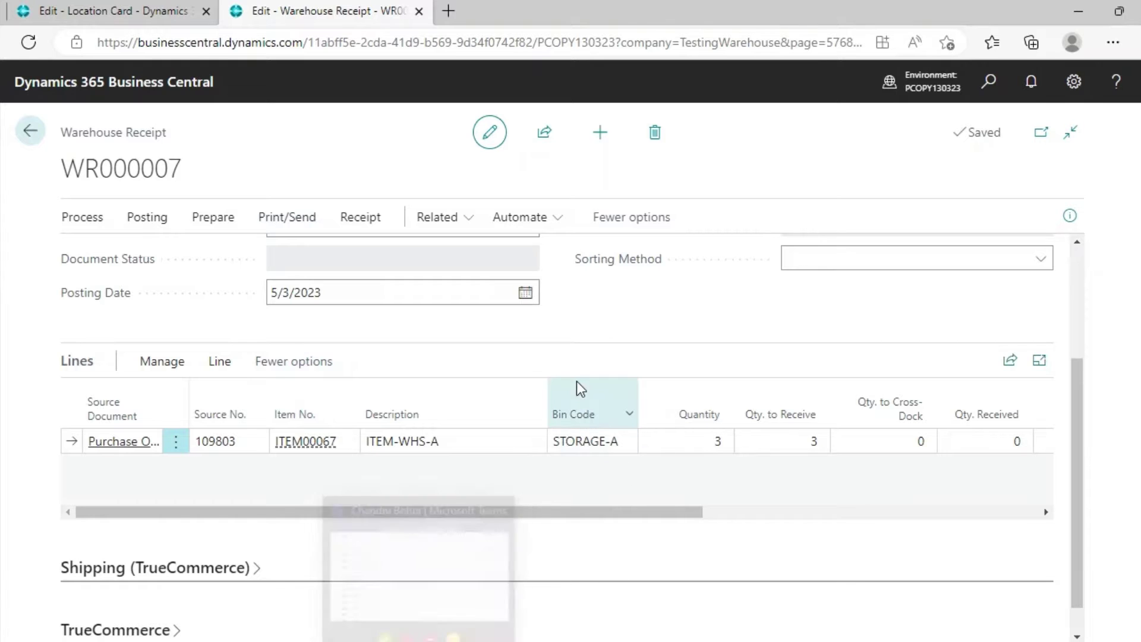
# - Post the warehouse receipt for the ITEM00067 purchase order line
pyautogui.scroll(3, 576, 380)
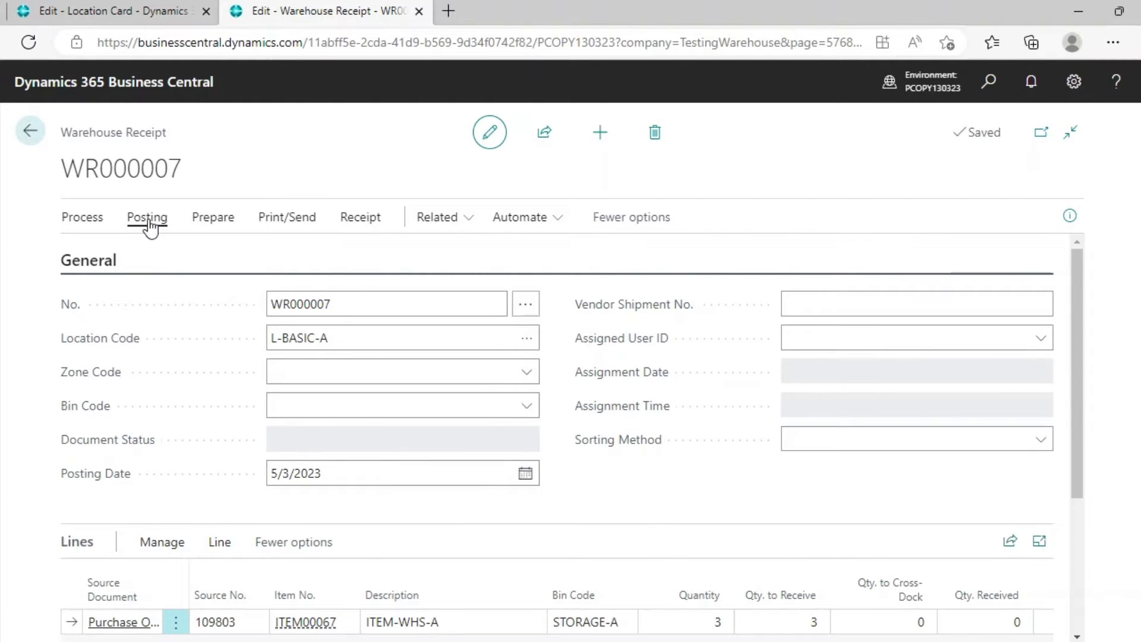
pyautogui.click(149, 223)
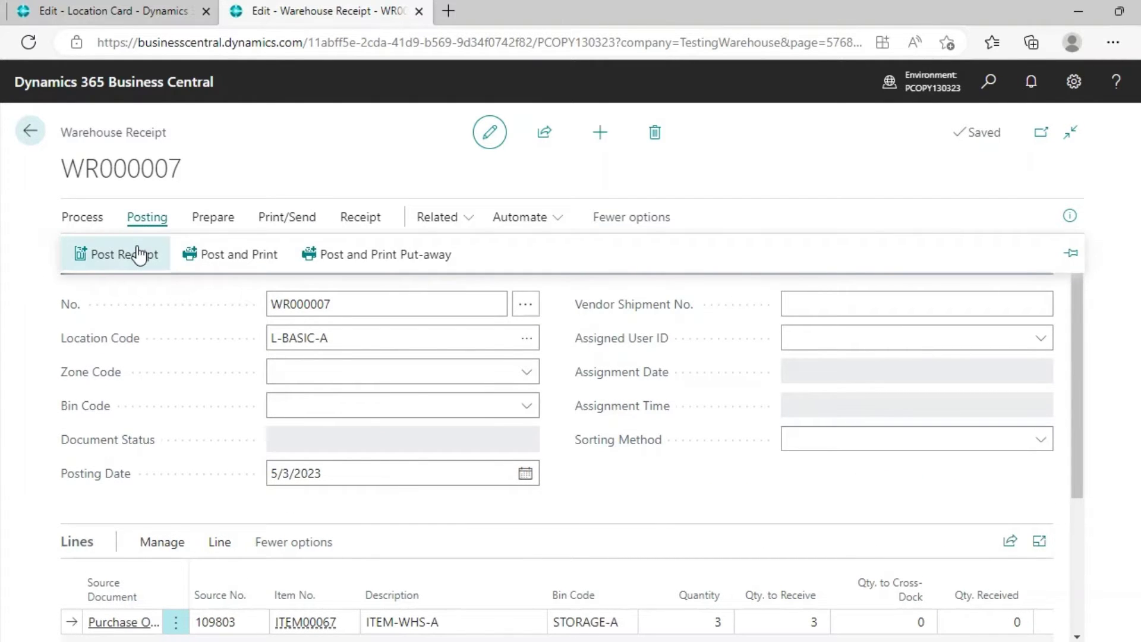
pyautogui.click(139, 255)
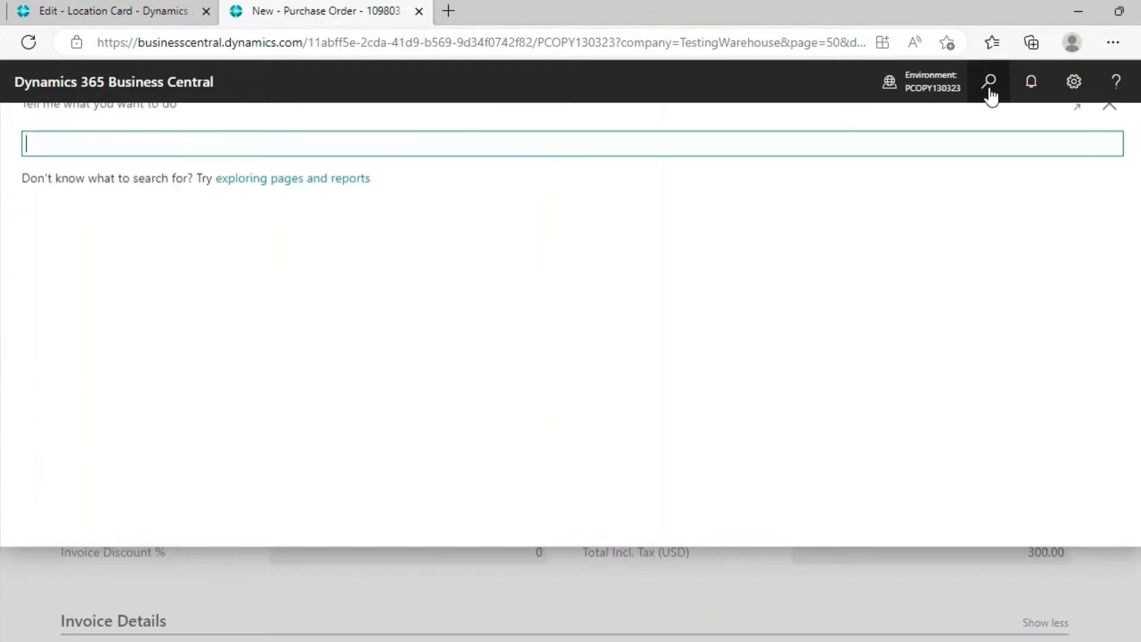
# - Search for Bin Contents and examine the warehouse entries behind the ITEM00067 quantity in bin STORAGE-A
pyautogui.write('bin content')
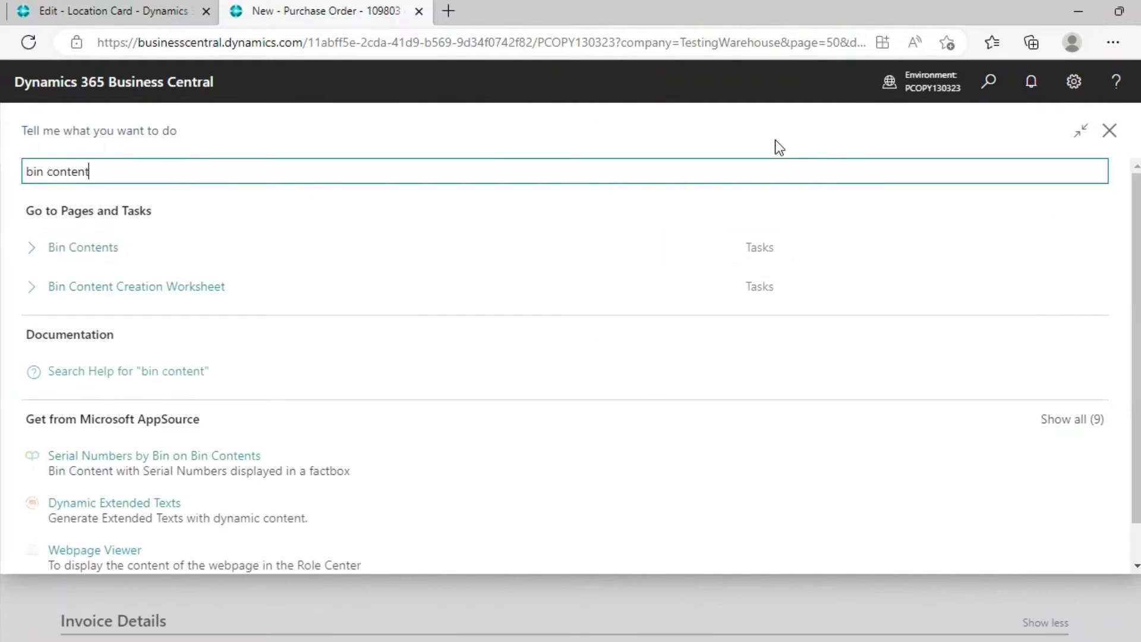
pyautogui.click(637, 244)
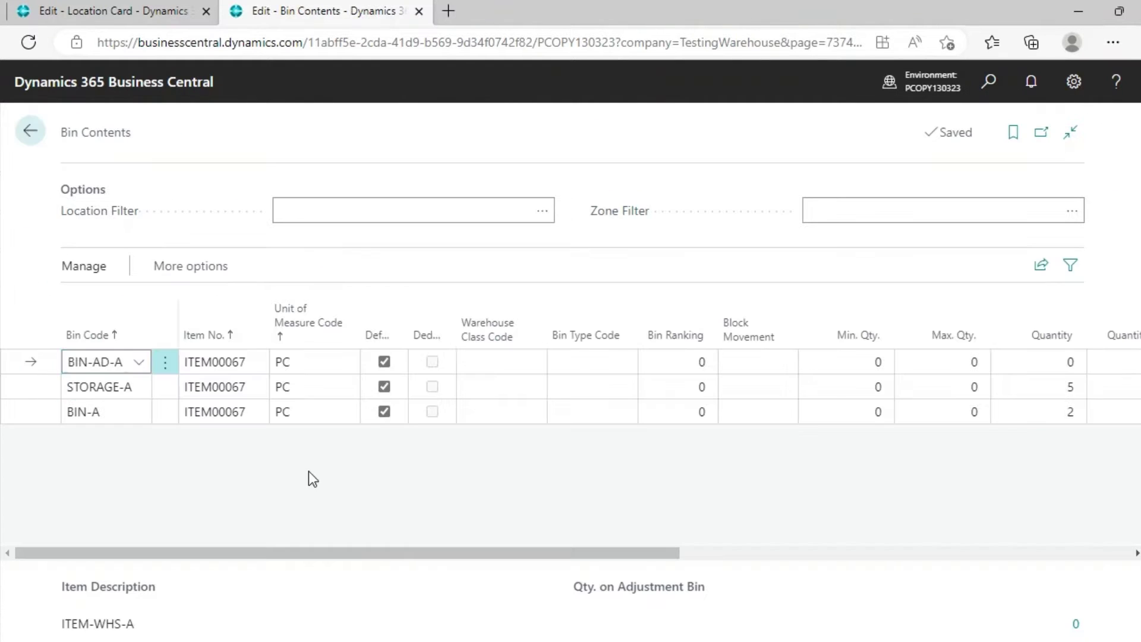
pyautogui.hscroll(5, 695, 387)
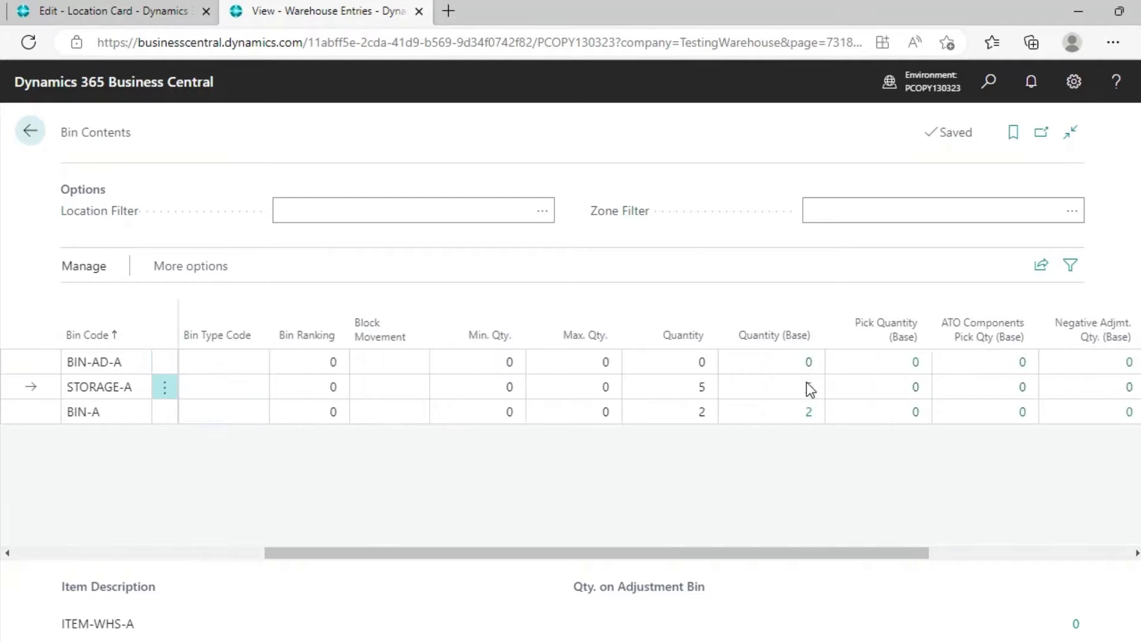
pyautogui.click(695, 387)
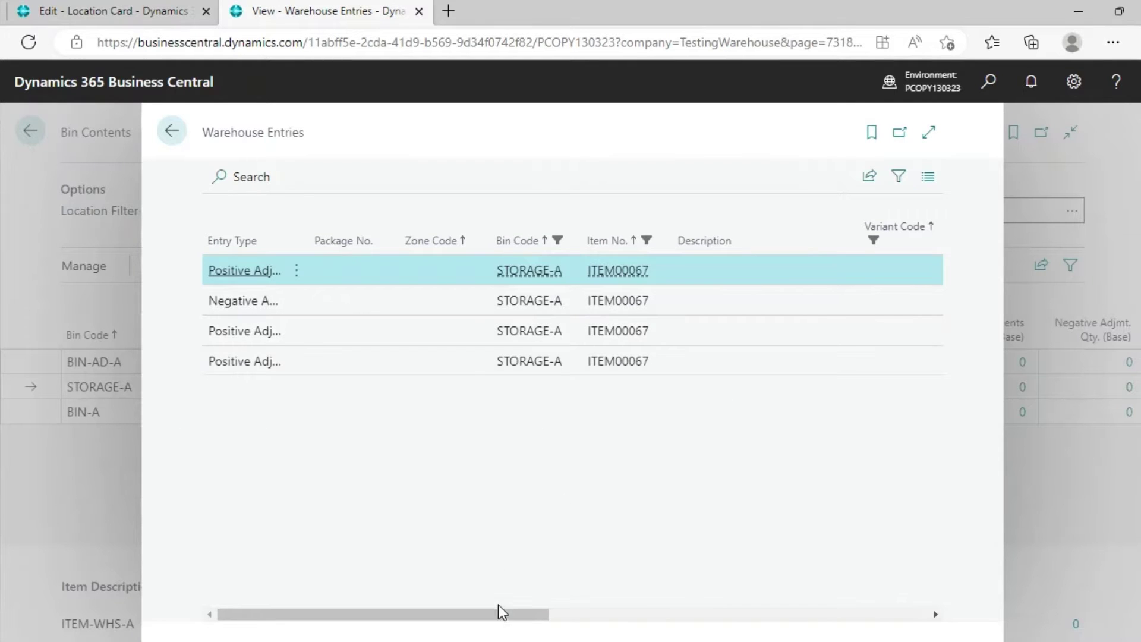
pyautogui.click(34, 129)
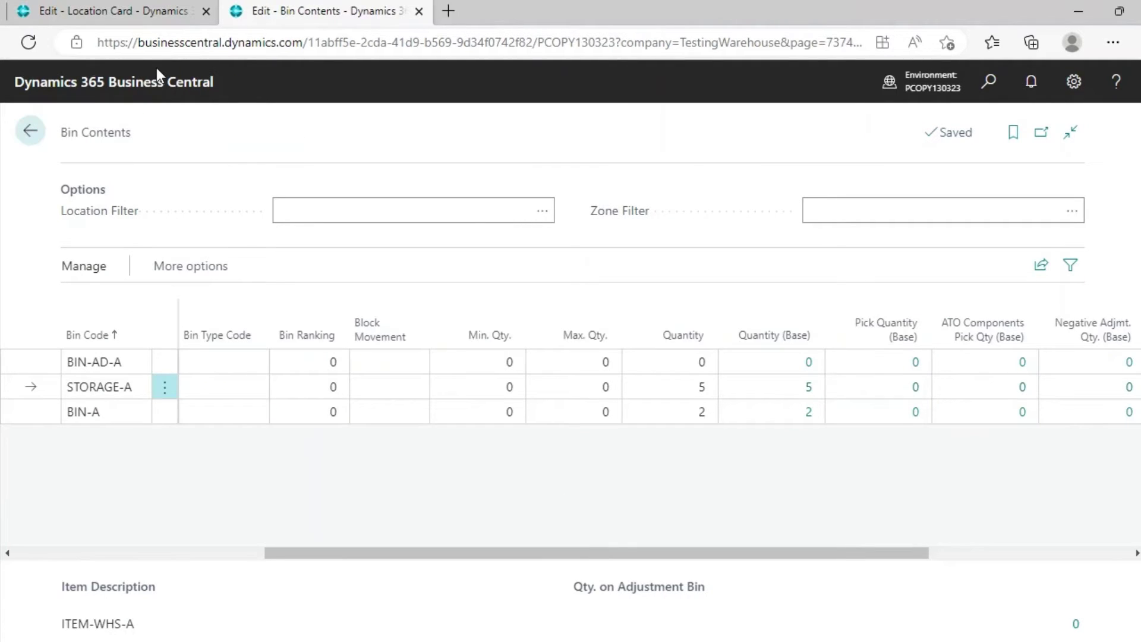
pyautogui.click(27, 137)
# - Create a new sales order for the third customer in the customer list
pyautogui.hotkey('ctrl', 'shift', 'Tab')
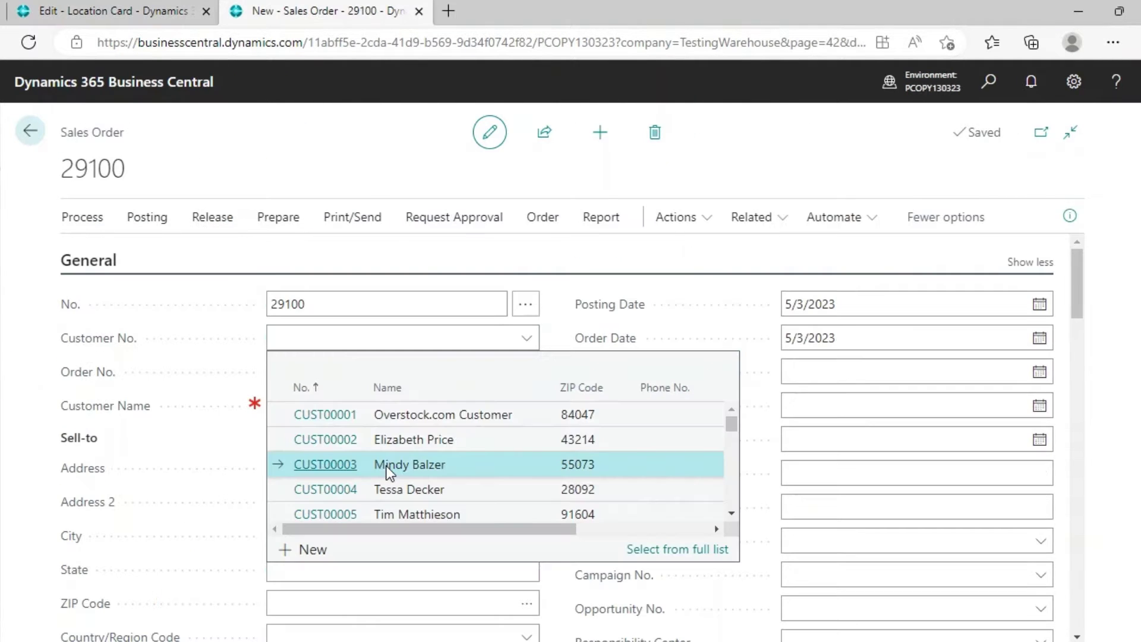
pyautogui.click(385, 464)
pyautogui.scroll(-10, 386, 402)
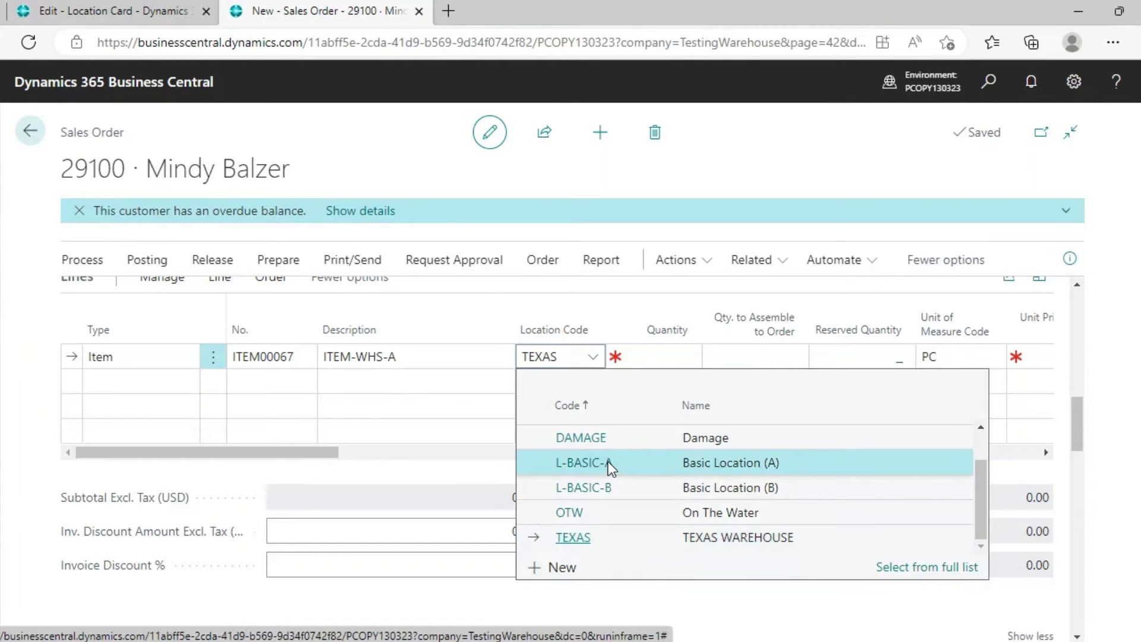
# - Complete the sales order's ITEM00067 line with location code L-BASIC-A and quantity 3
pyautogui.click(609, 466)
pyautogui.write('3')
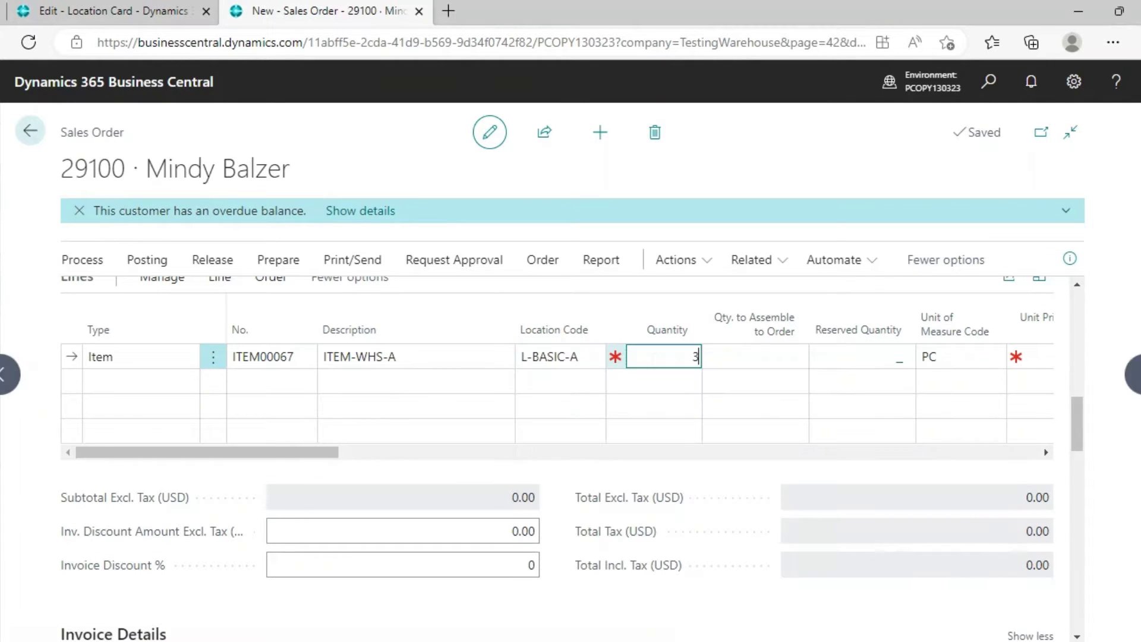
pyautogui.press('Tab')
pyautogui.press('Tab')
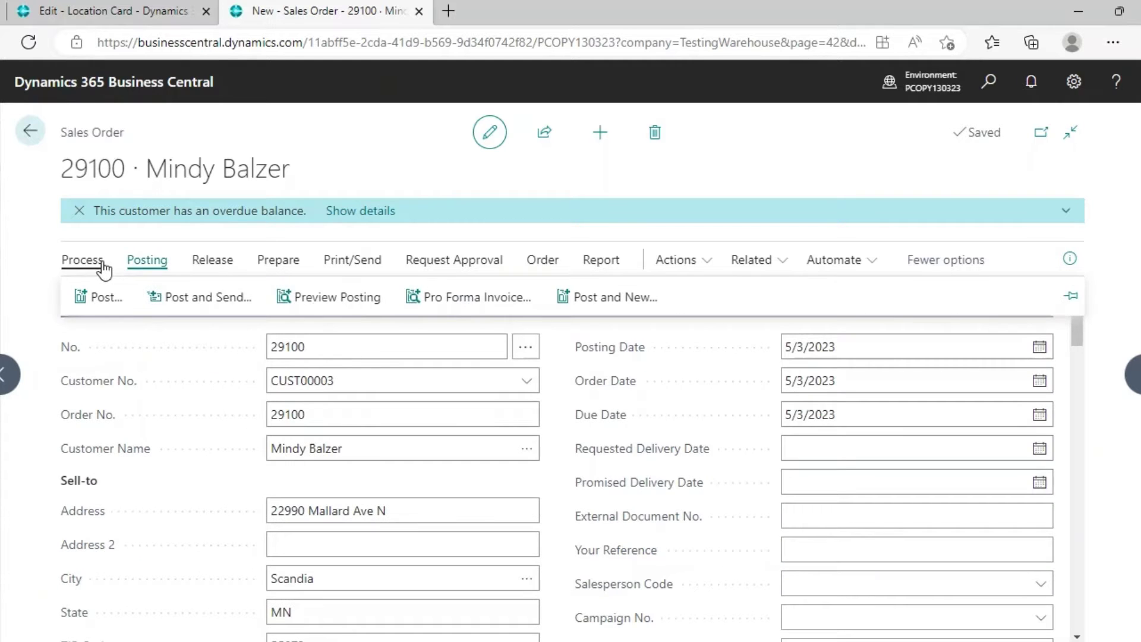
# - Create a warehouse shipment from the sales order and acknowledge the confirmation
pyautogui.click(103, 266)
pyautogui.click(390, 297)
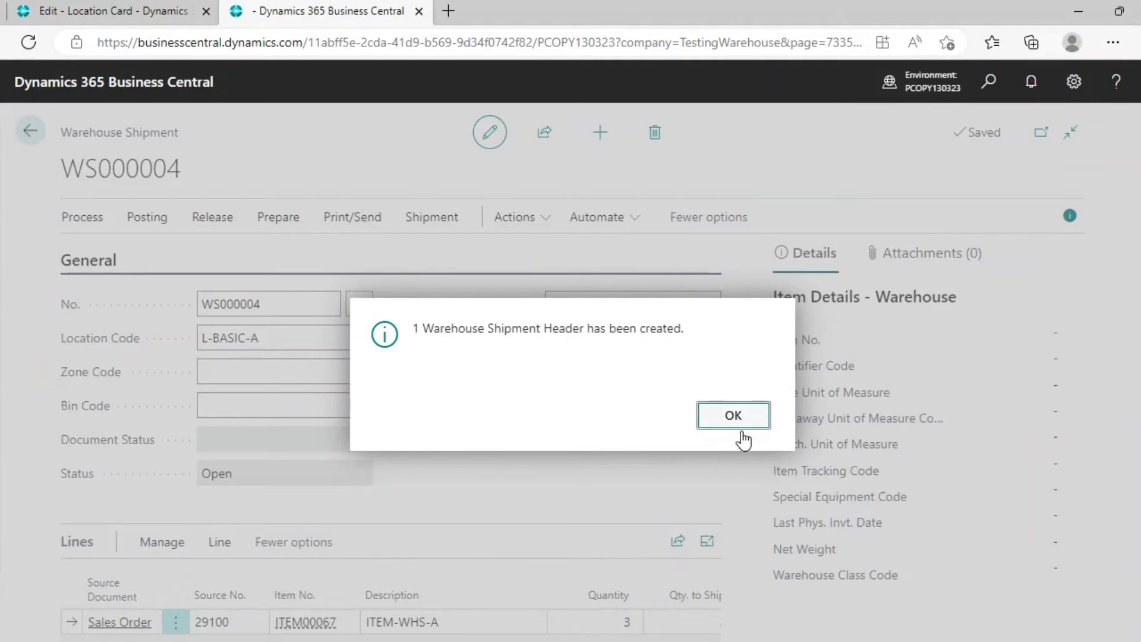
pyautogui.click(739, 423)
# - Post the warehouse shipment for the ITEM00067 sales order line using the Ship option
pyautogui.scroll(-3, 516, 510)
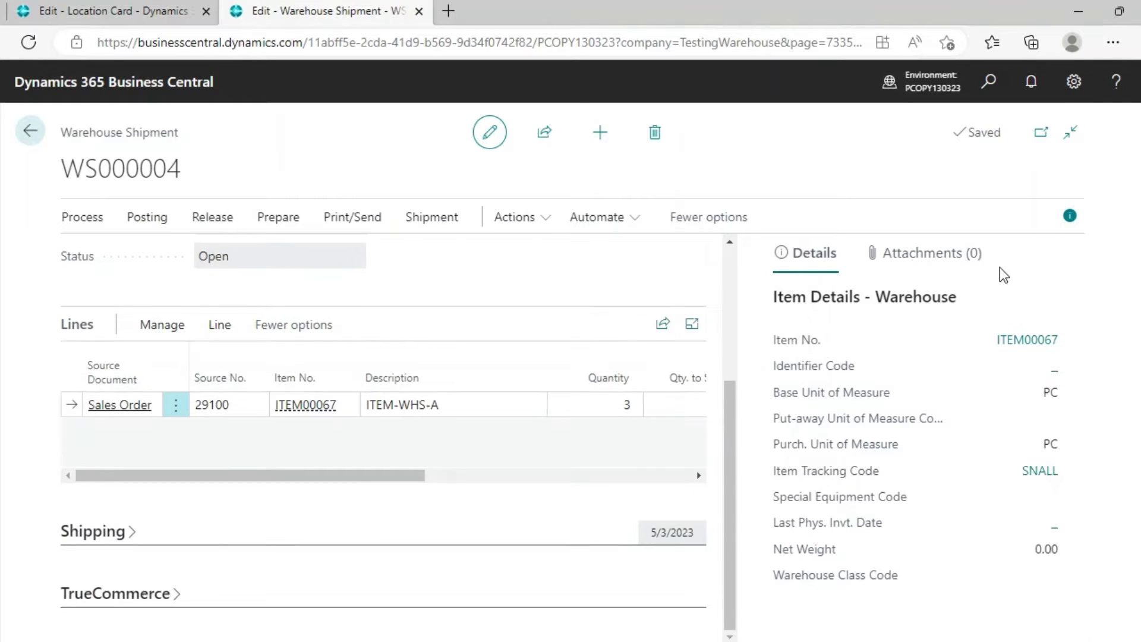
pyautogui.click(1068, 217)
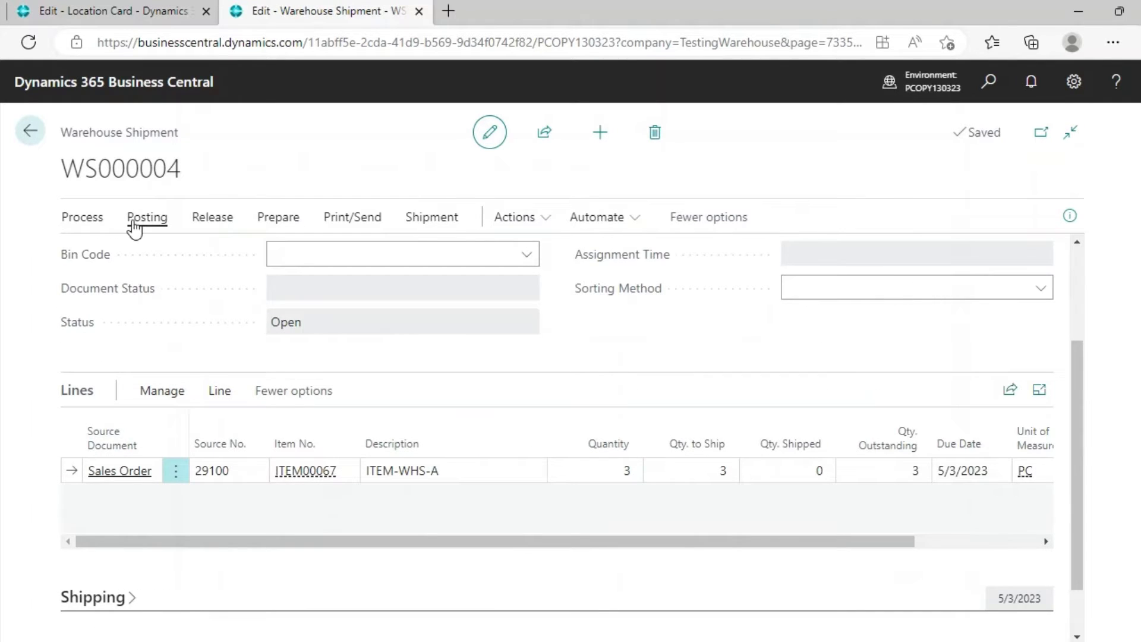
pyautogui.click(143, 222)
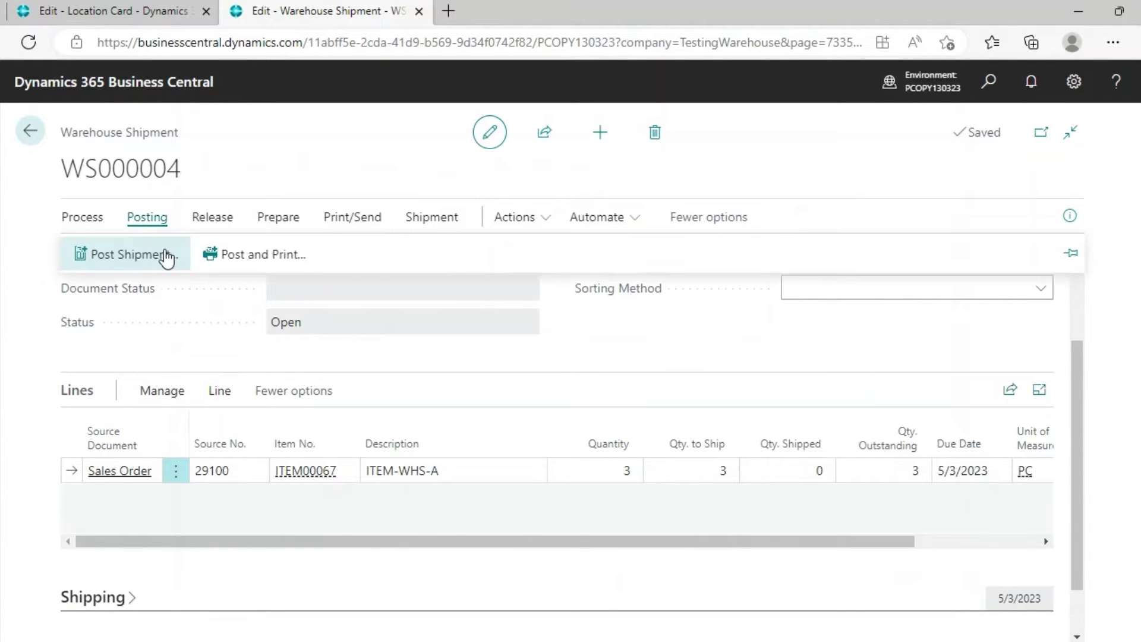
pyautogui.click(167, 258)
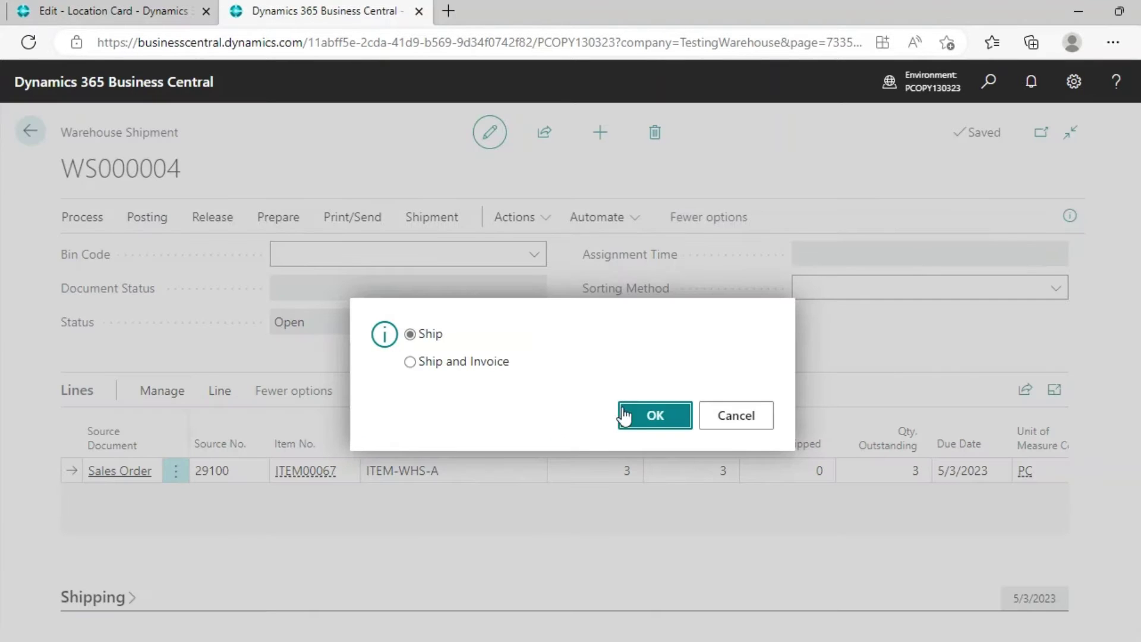
pyautogui.click(630, 412)
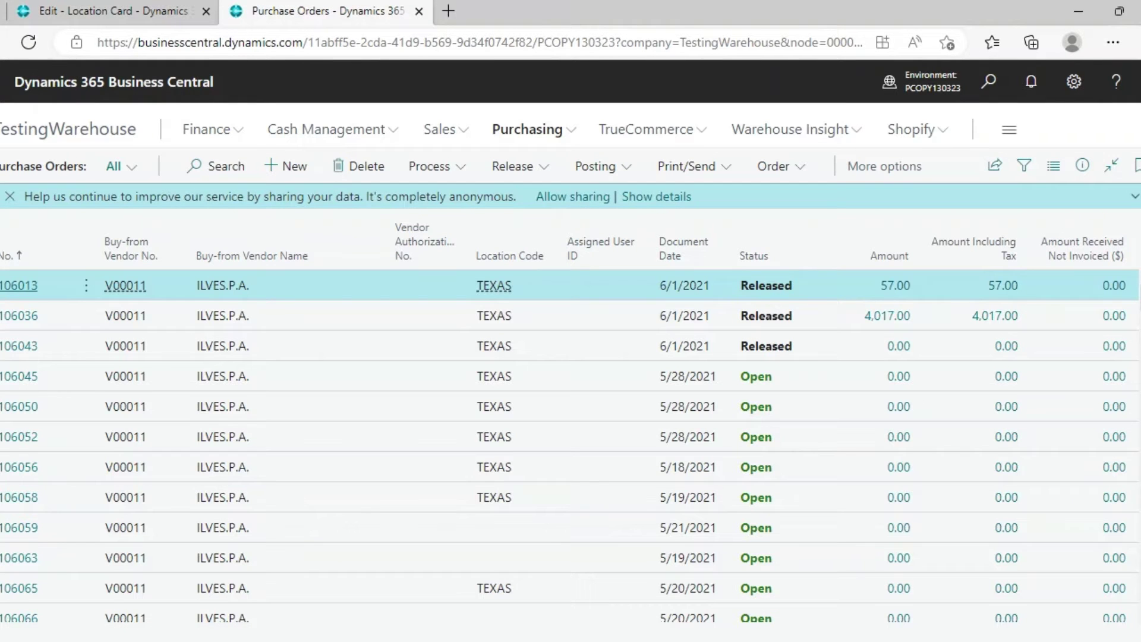
pyautogui.hotkey('alt', 'Tab')
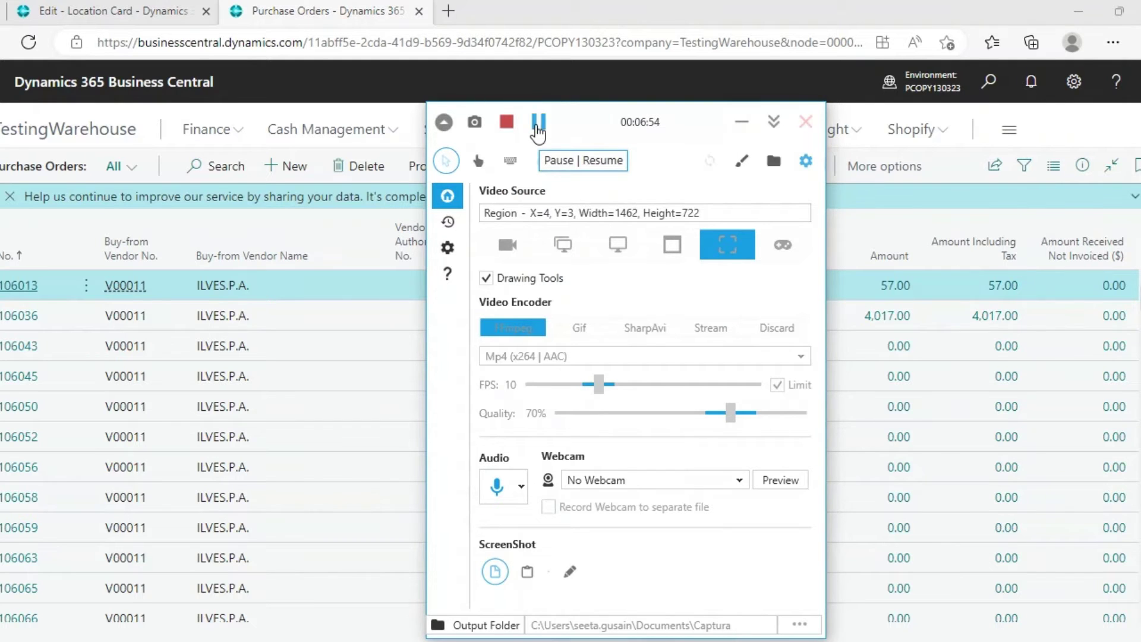
pyautogui.click(538, 124)
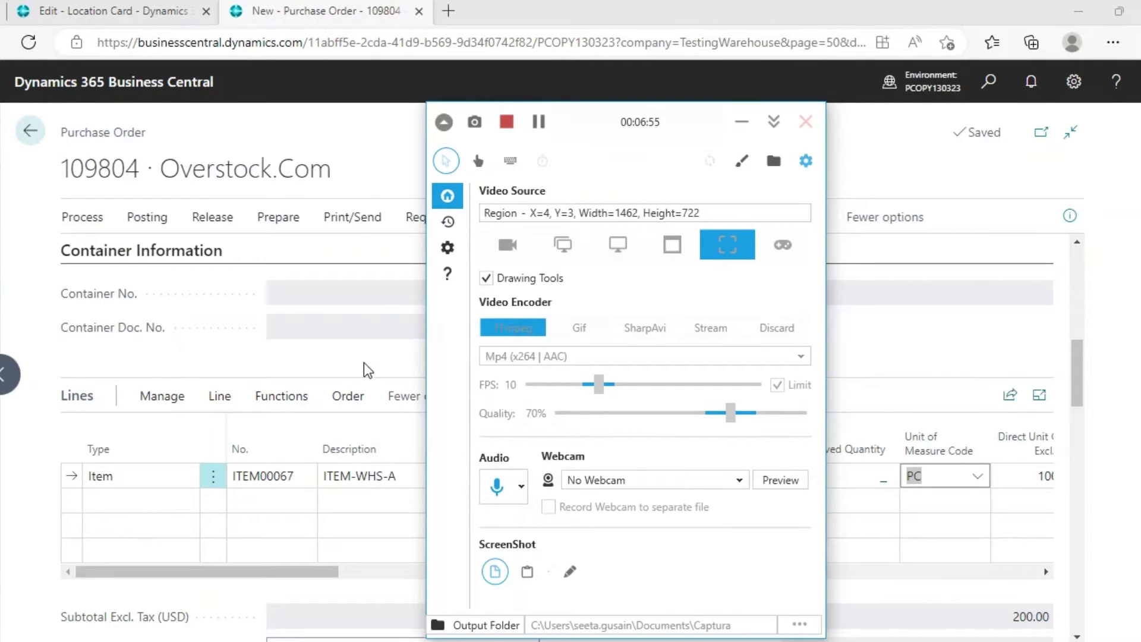
pyautogui.click(365, 370)
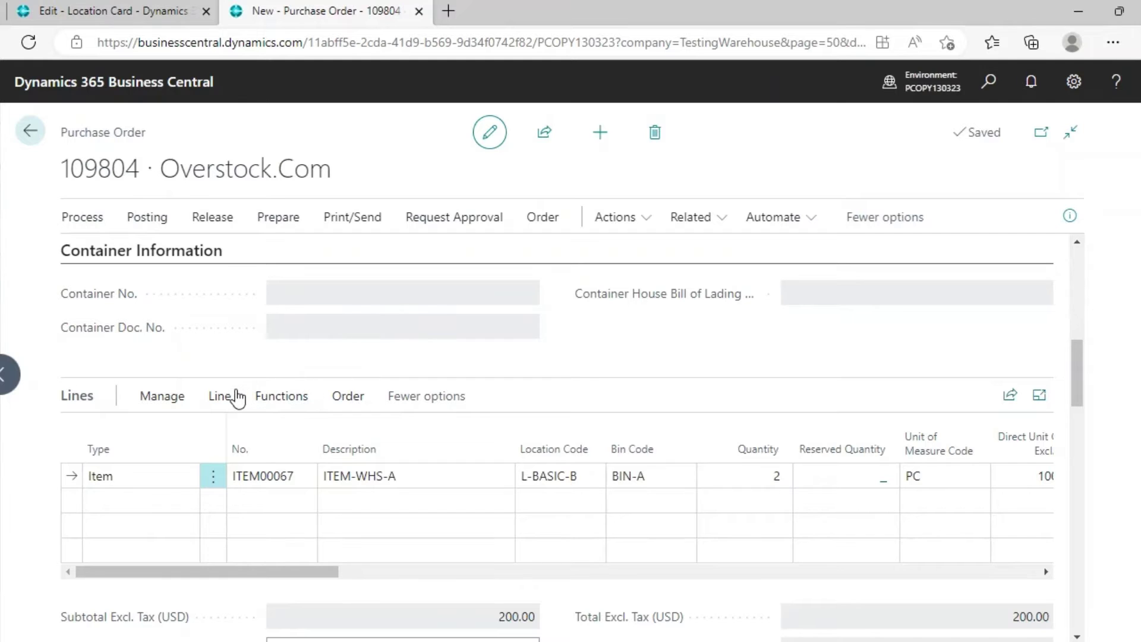
# - Assign serial numbers 10001 and 10002, each with quantity 1, to the purchase order's ITEM00067 line through Item Tracking Lines
pyautogui.click(221, 398)
pyautogui.click(315, 433)
pyautogui.write('10001')
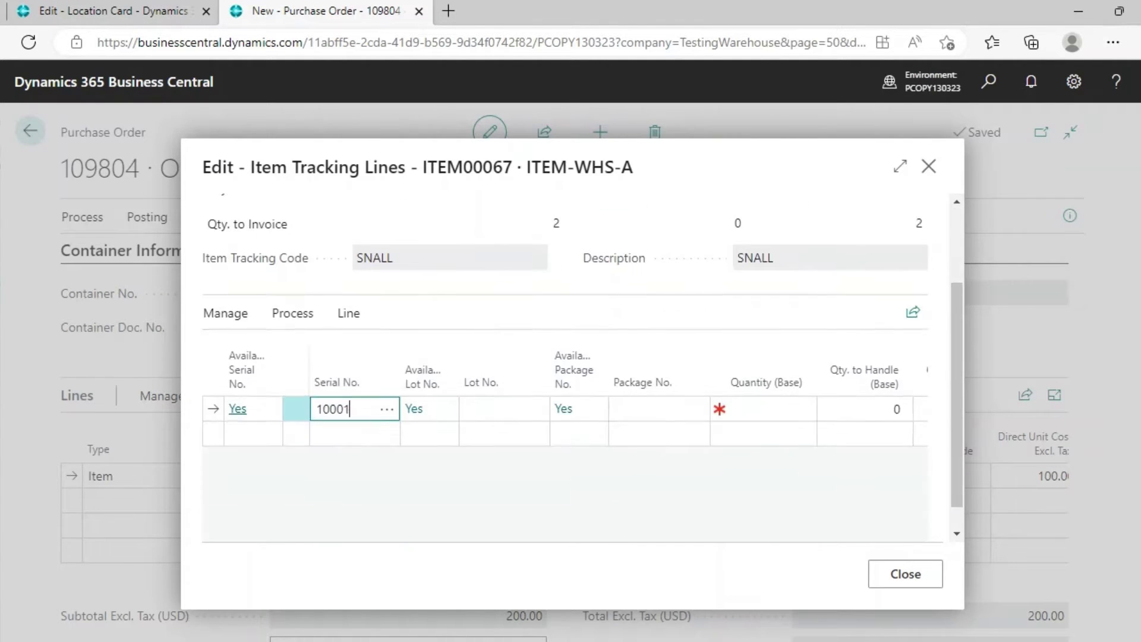
pyautogui.press('Return')
pyautogui.write('1')
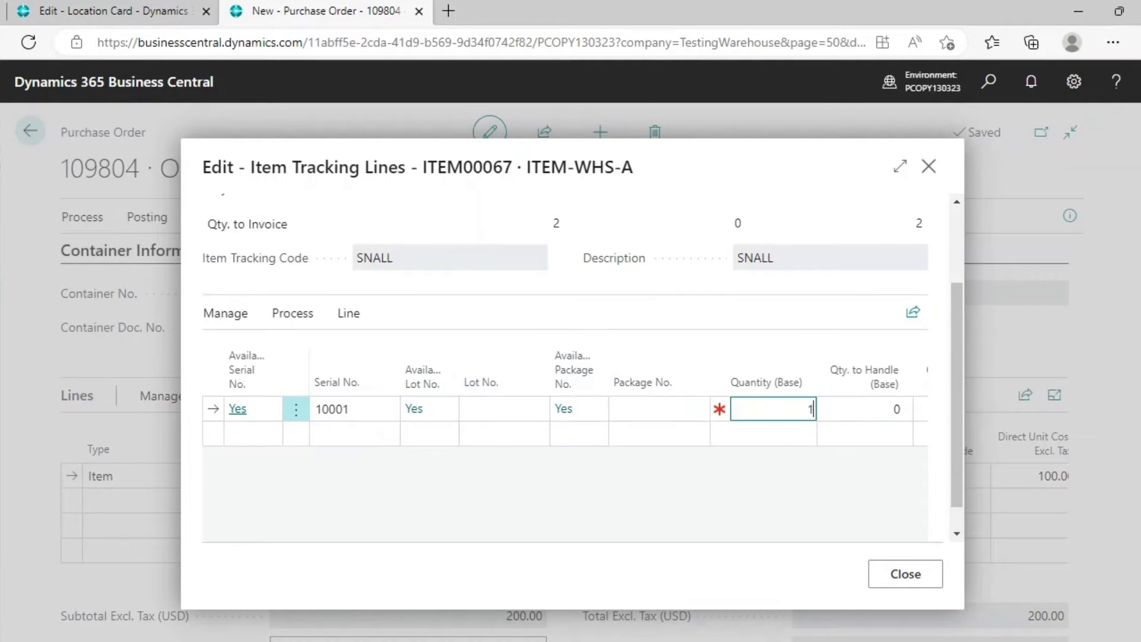
pyautogui.press('Return')
pyautogui.write('10002')
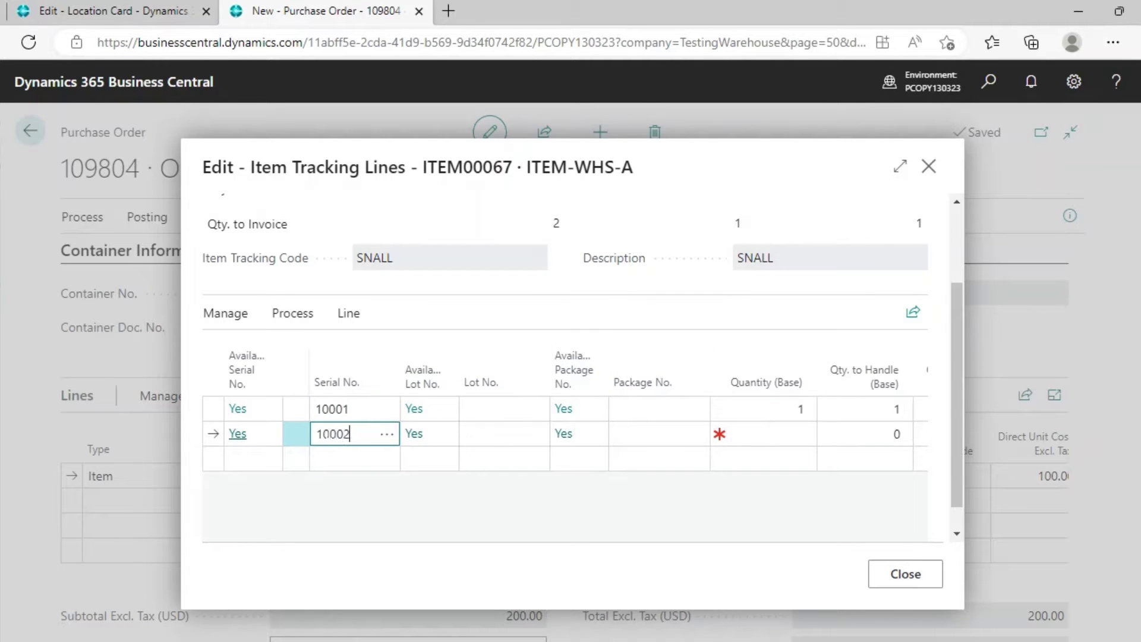
pyautogui.press('Return')
pyautogui.write('1')
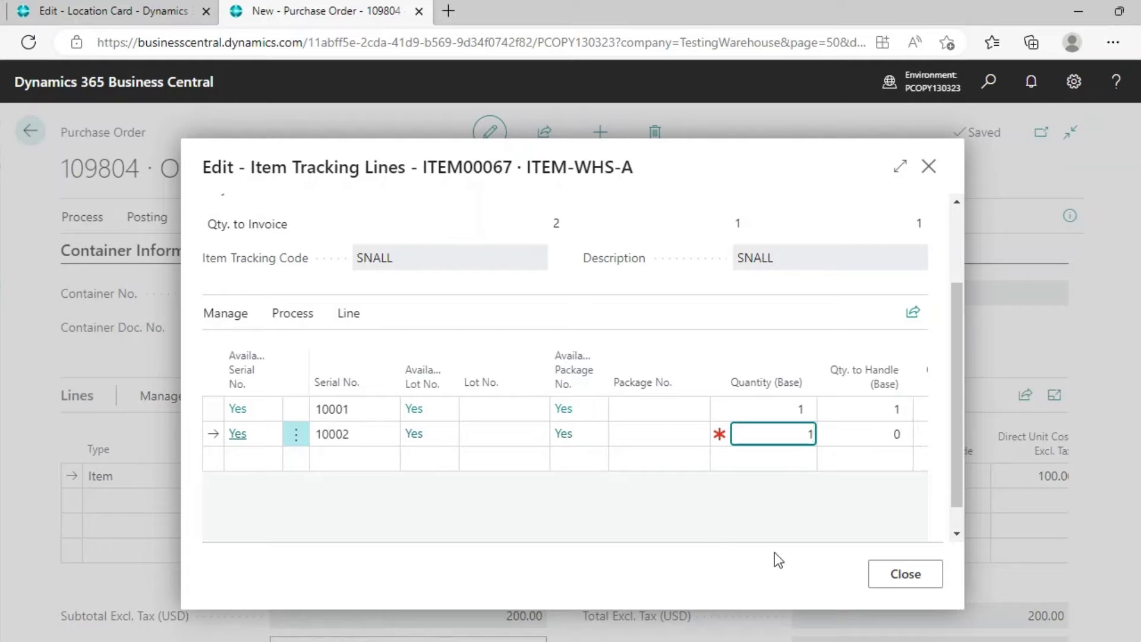
pyautogui.click(888, 577)
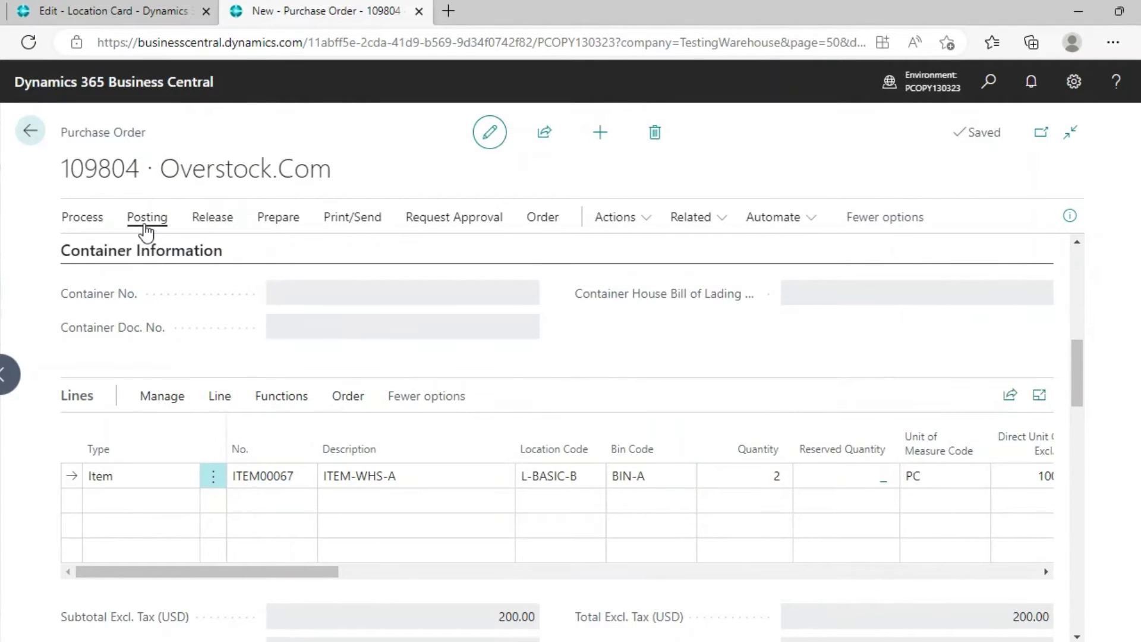
# - Create an inventory put-away from the purchase order with only Create Invt. Put-Away enabled, and acknowledge the message
pyautogui.click(80, 218)
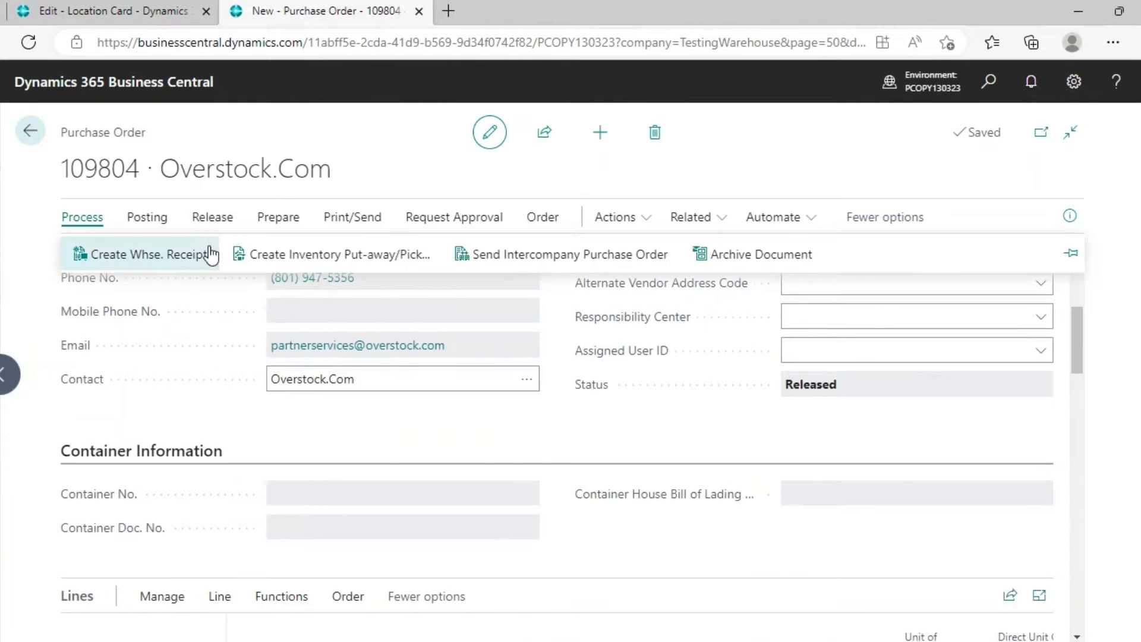
pyautogui.click(283, 254)
pyautogui.click(551, 345)
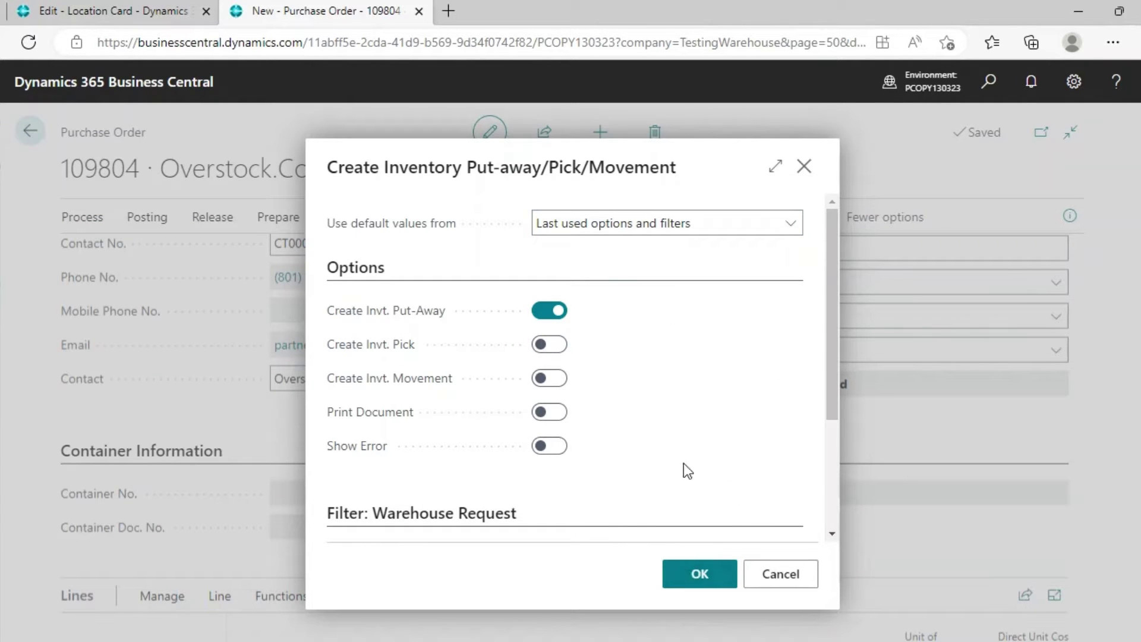
pyautogui.scroll(-2, 684, 462)
pyautogui.scroll(1, 683, 462)
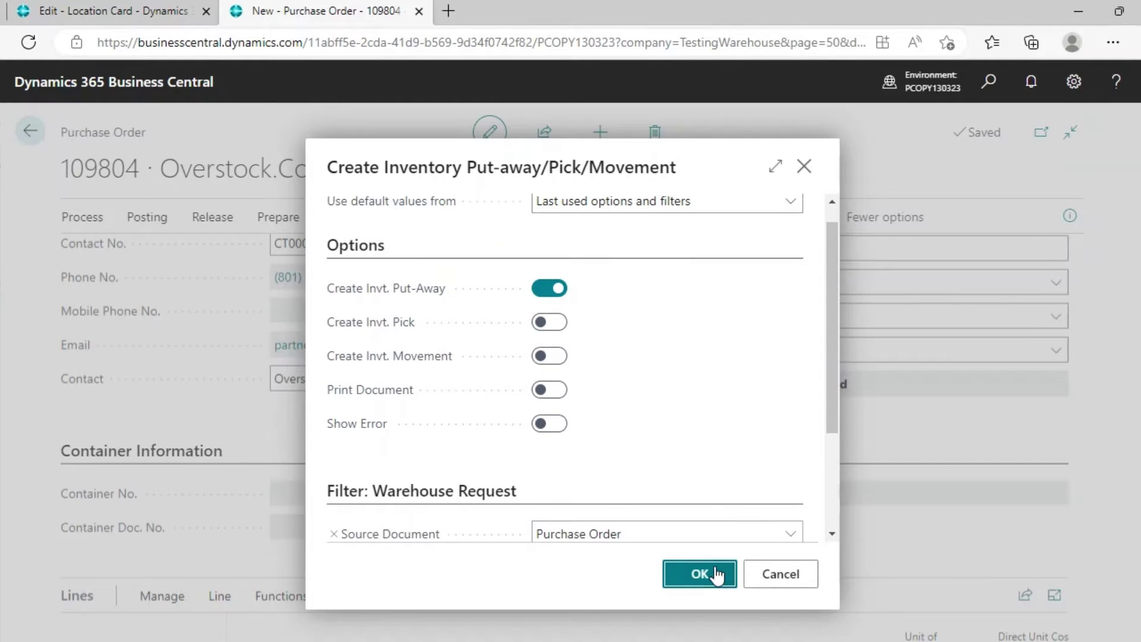
pyautogui.click(699, 573)
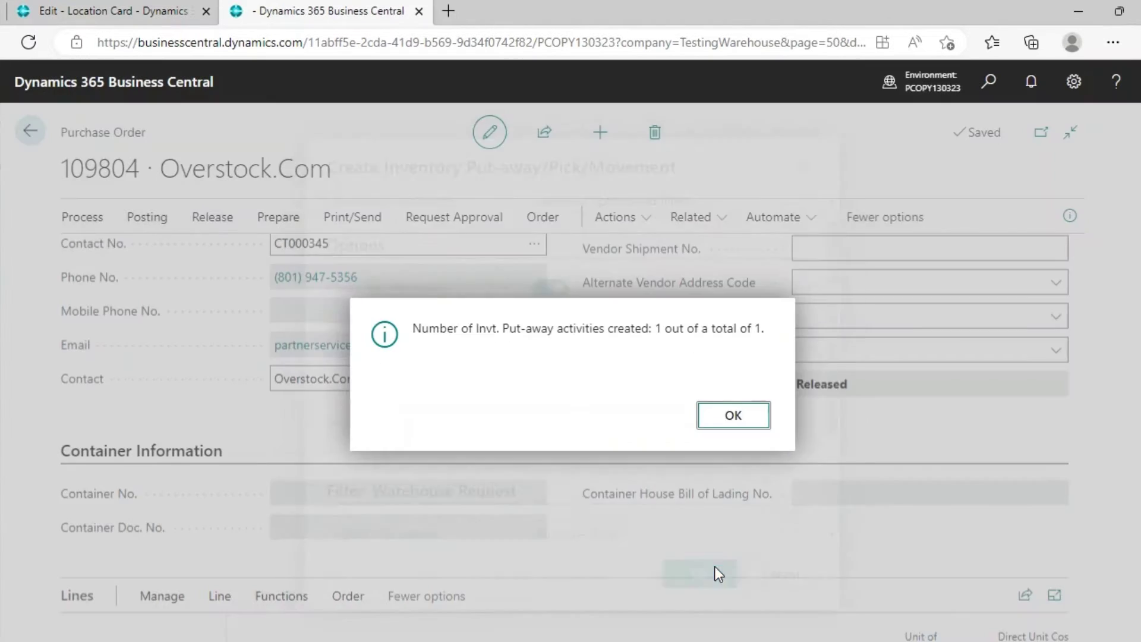
pyautogui.click(730, 412)
# - Open the card of the inventory put-away related to the purchase order
pyautogui.click(690, 218)
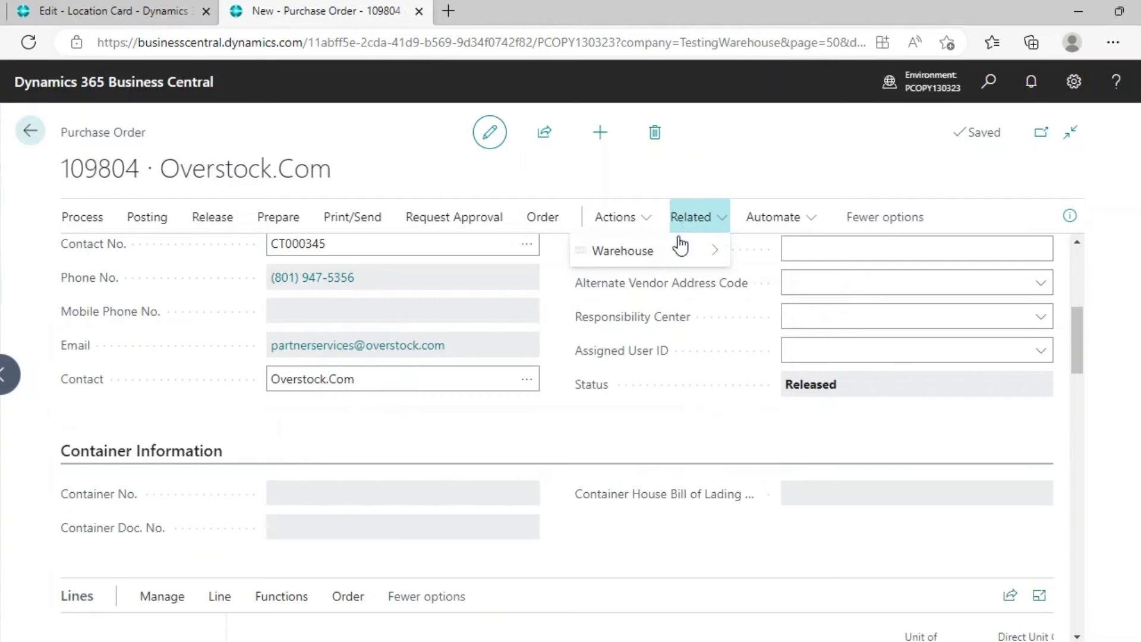
pyautogui.moveTo(678, 250)
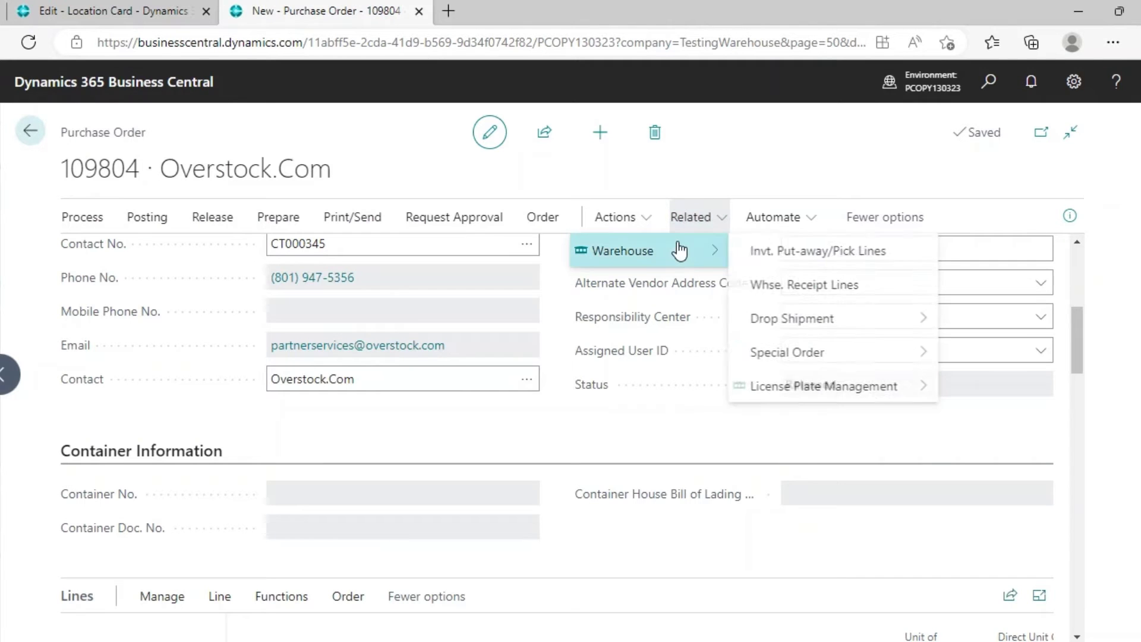
pyautogui.click(809, 255)
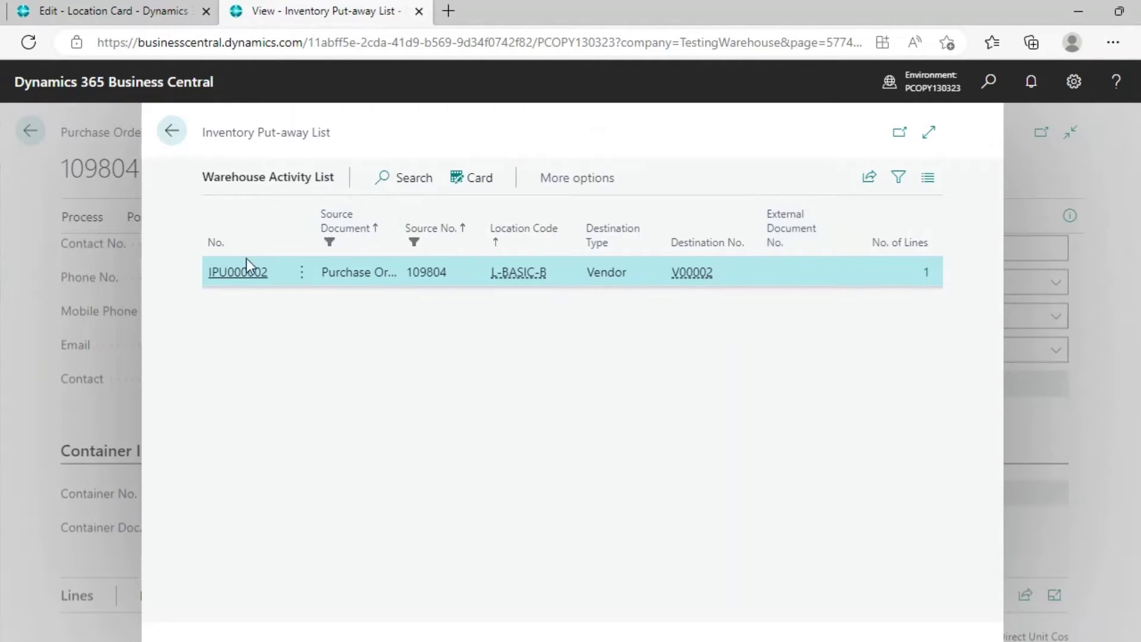
pyautogui.click(469, 178)
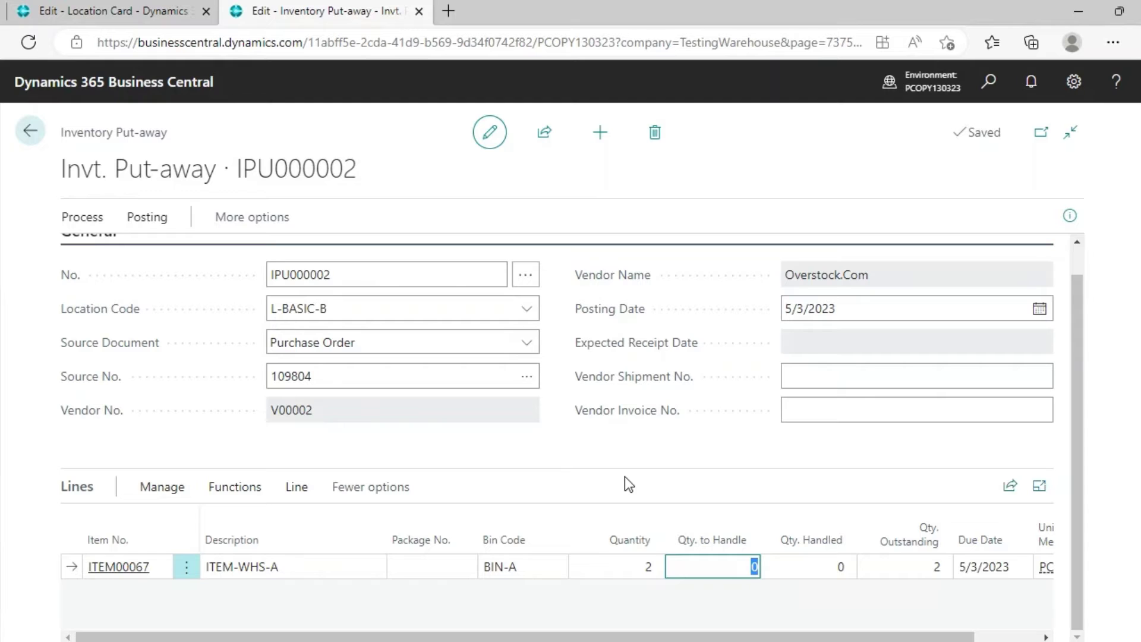
# - Set Qty. to Handle on the put-away's ITEM00067 line to 1, and change it to 2
pyautogui.write('1')
pyautogui.press('Tab')
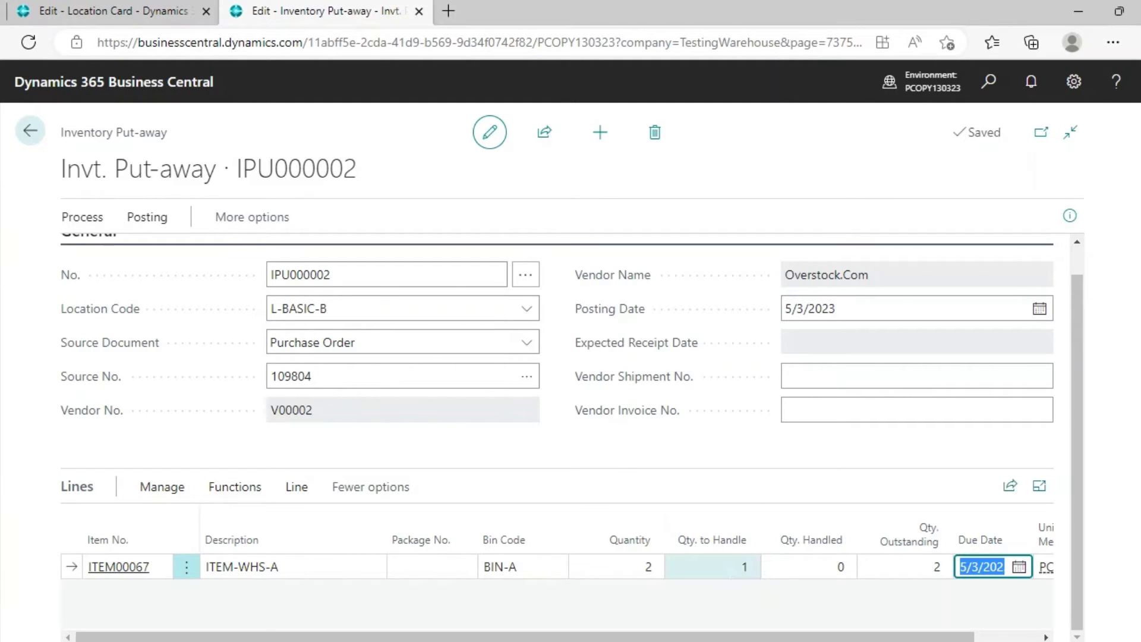
pyautogui.click(713, 566)
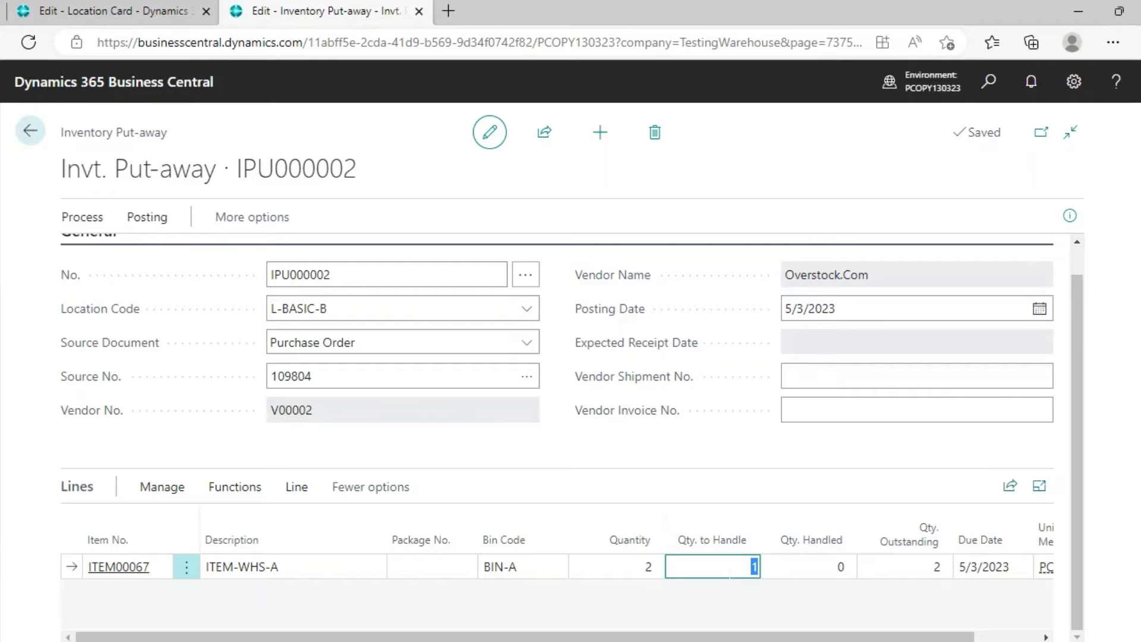
pyautogui.write('2')
pyautogui.press('Tab')
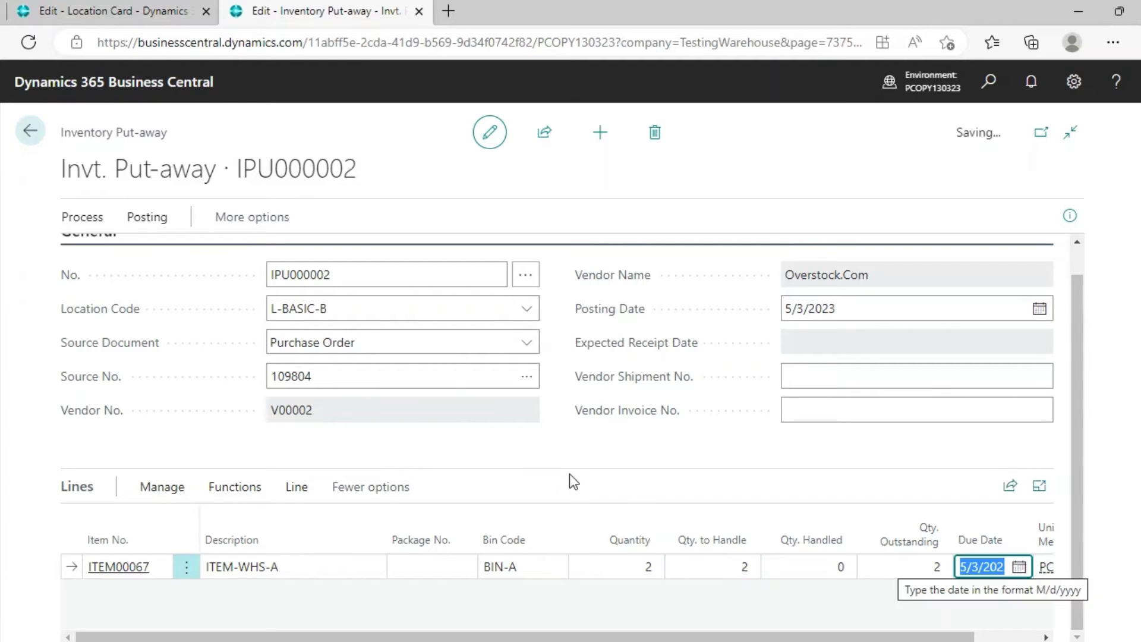
# - Look through the put-away's posting and processing actions, and reset the ITEM00067 line's Qty. to Handle to 0
pyautogui.click(147, 218)
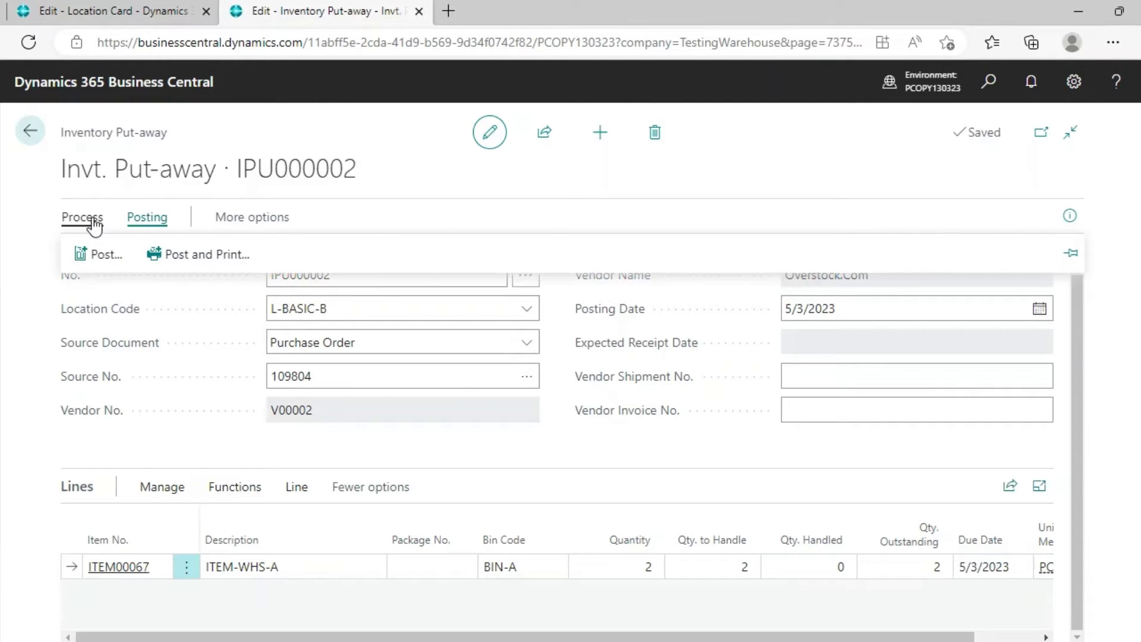
pyautogui.click(94, 223)
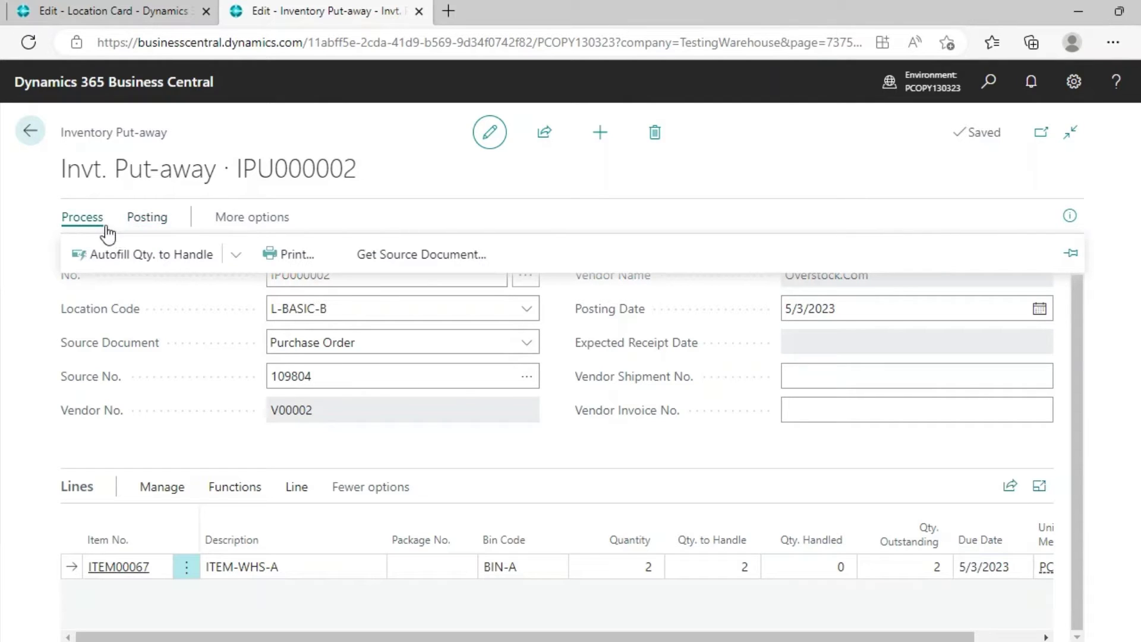
pyautogui.click(150, 225)
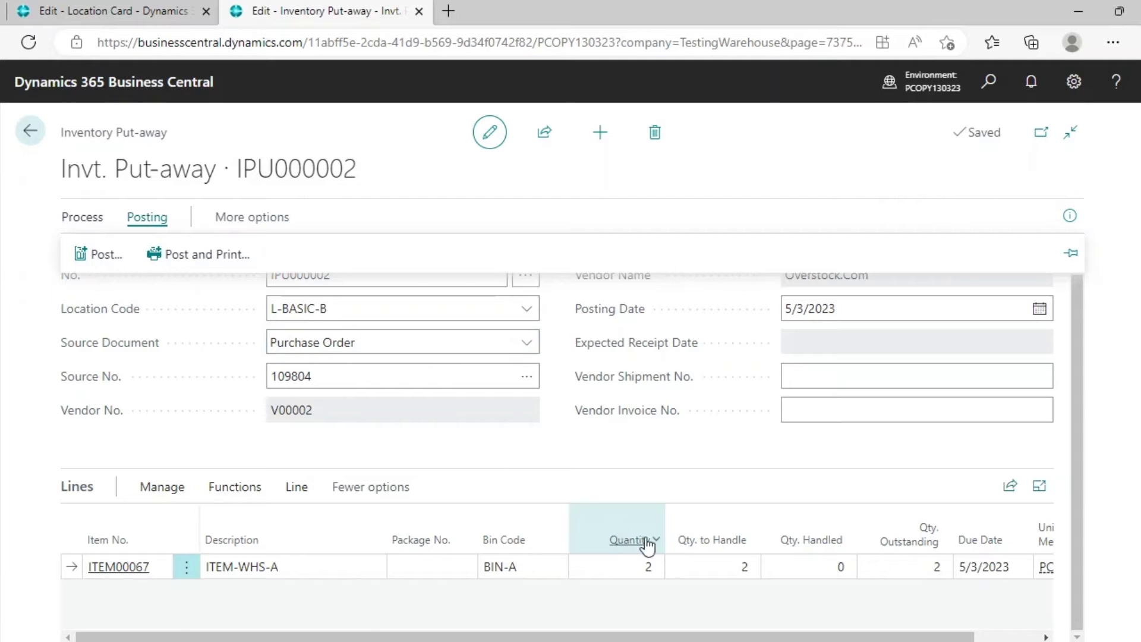
pyautogui.click(737, 566)
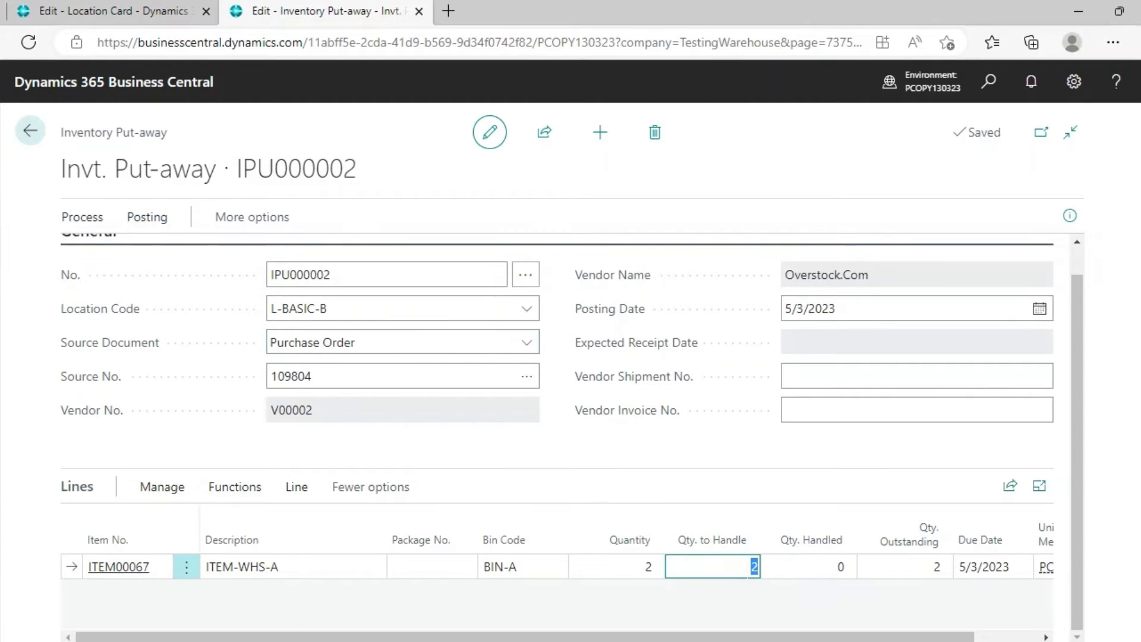
pyautogui.write('0')
pyautogui.press('Tab')
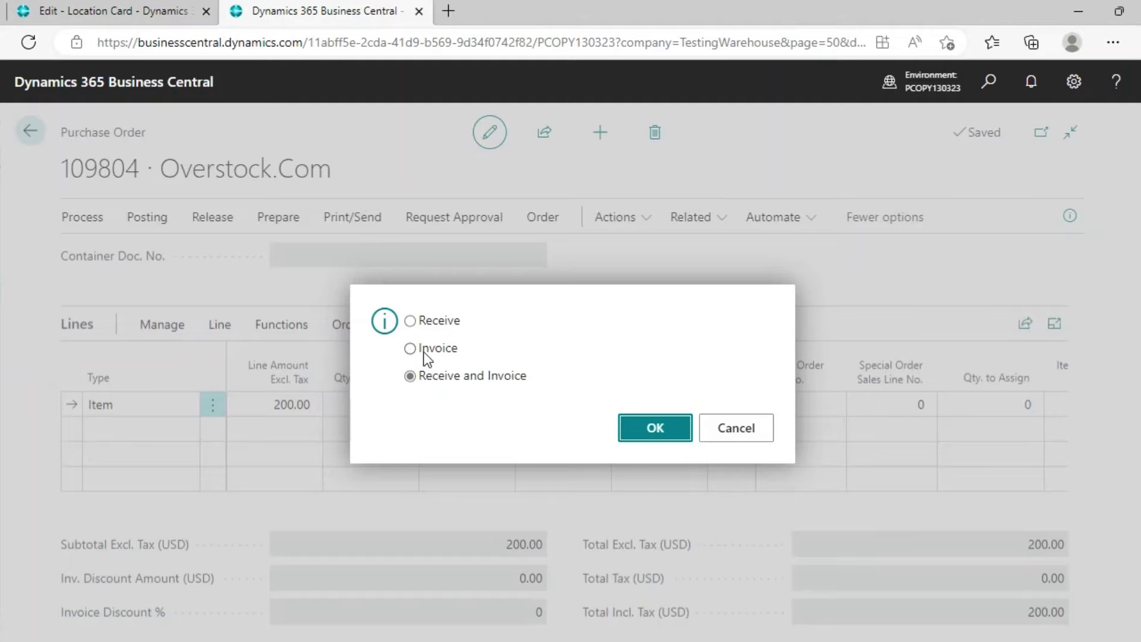
# - Post the purchase order with the Invoice option and leave the posted purchase invoice
pyautogui.click(425, 355)
pyautogui.click(634, 425)
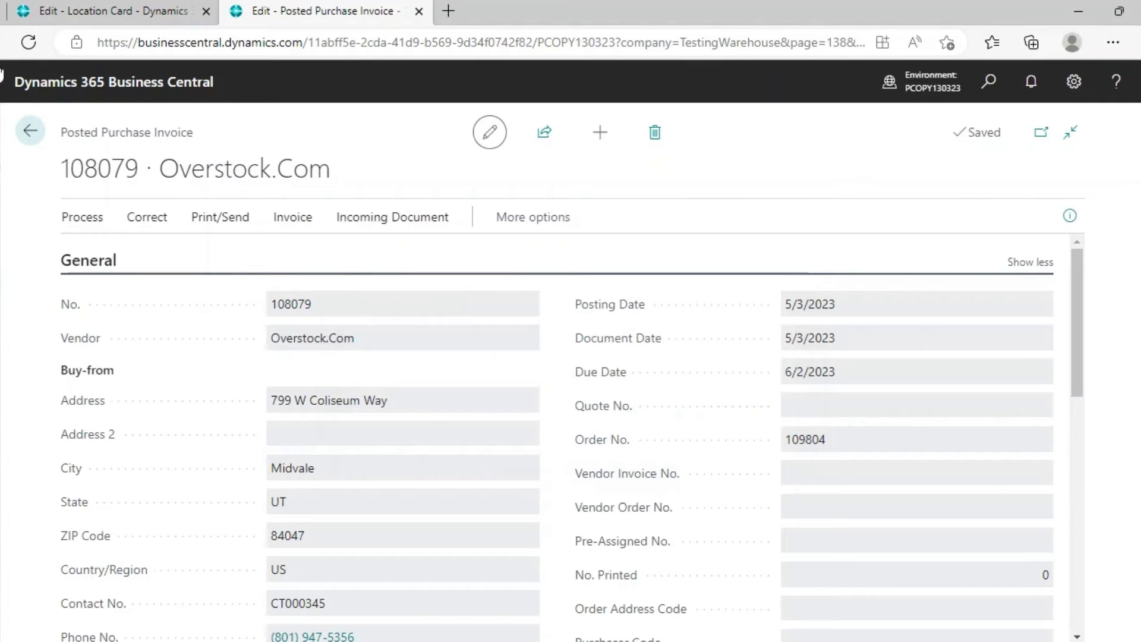
pyautogui.click(31, 132)
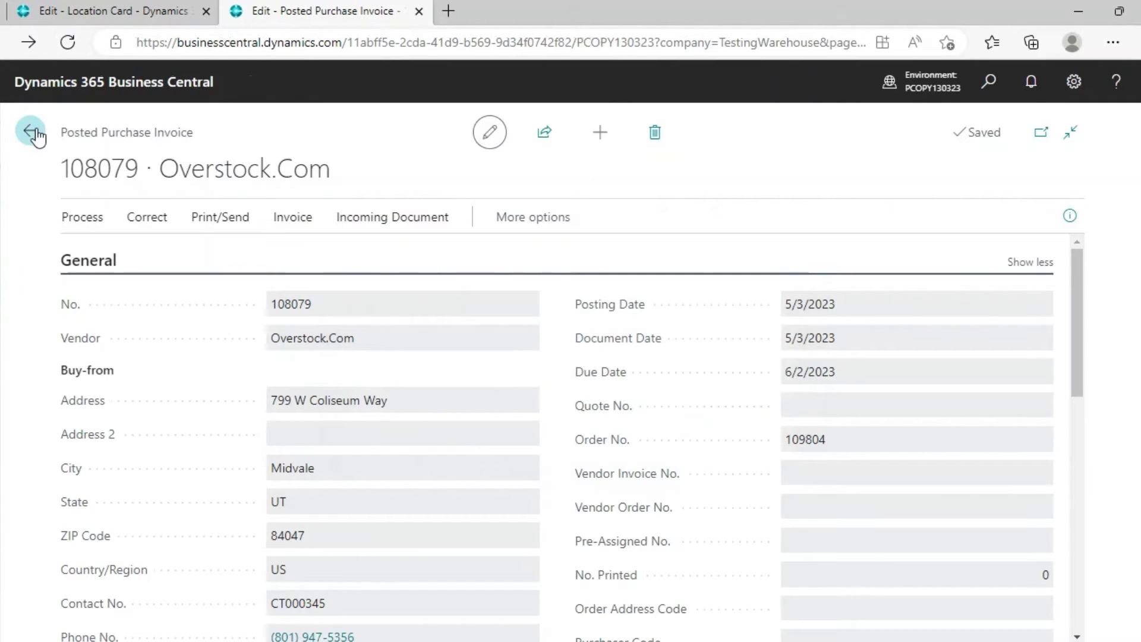
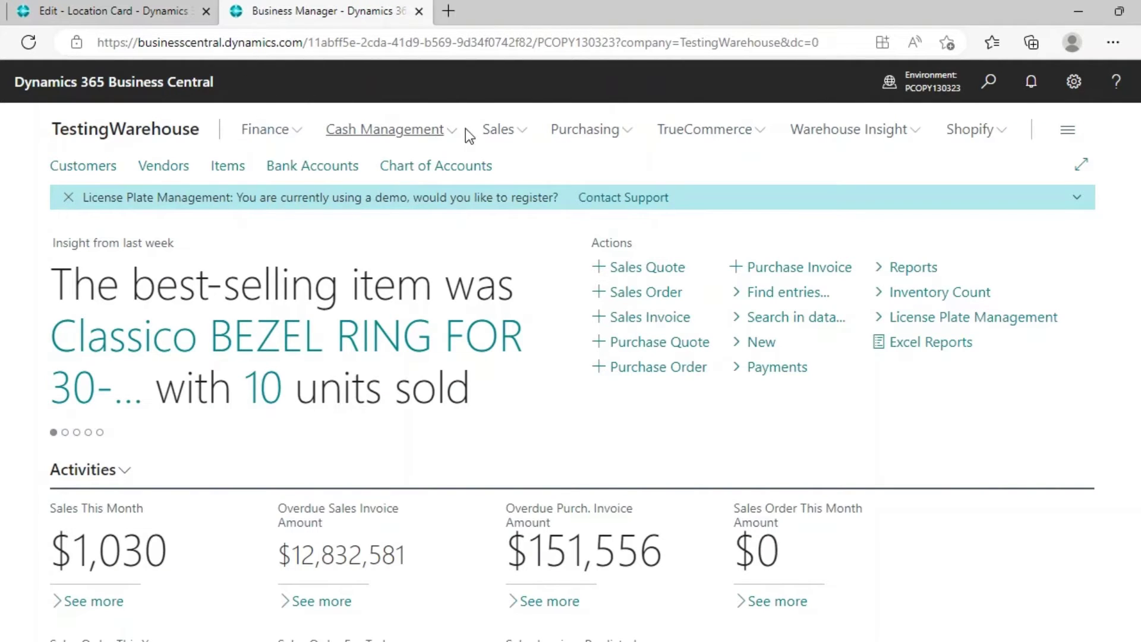
# - Open the Sales Orders list from the Business Manager home page
pyautogui.click(498, 129)
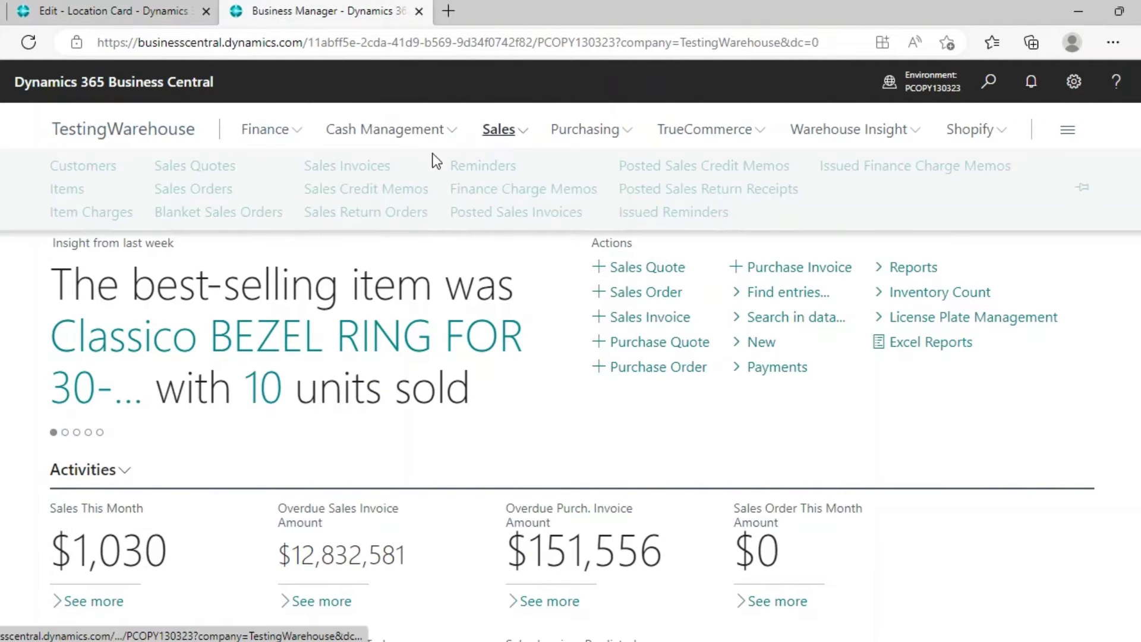
pyautogui.click(221, 190)
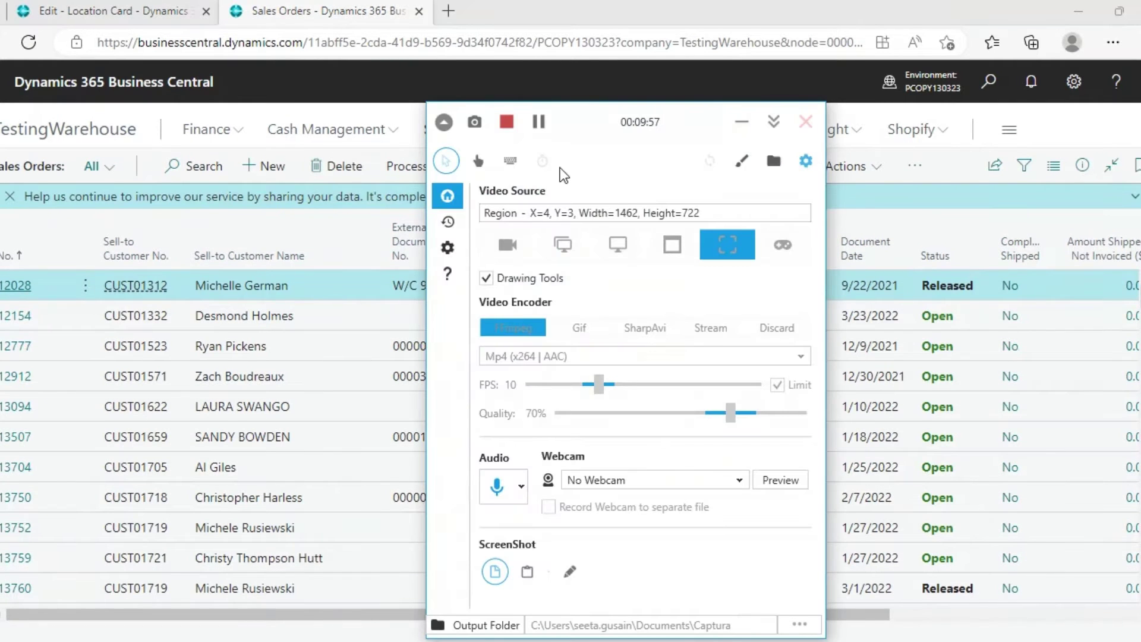
pyautogui.click(538, 121)
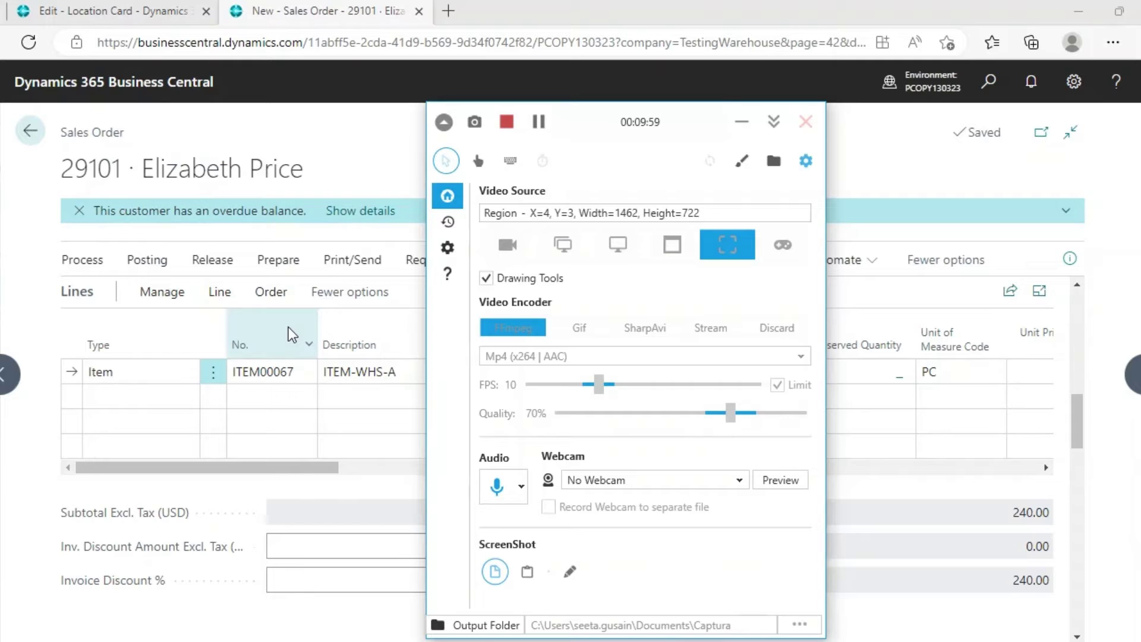
# - Assign serial numbers 10001 and 10002 to the sales order's ITEM00067 line through its item tracking lines
pyautogui.click(225, 300)
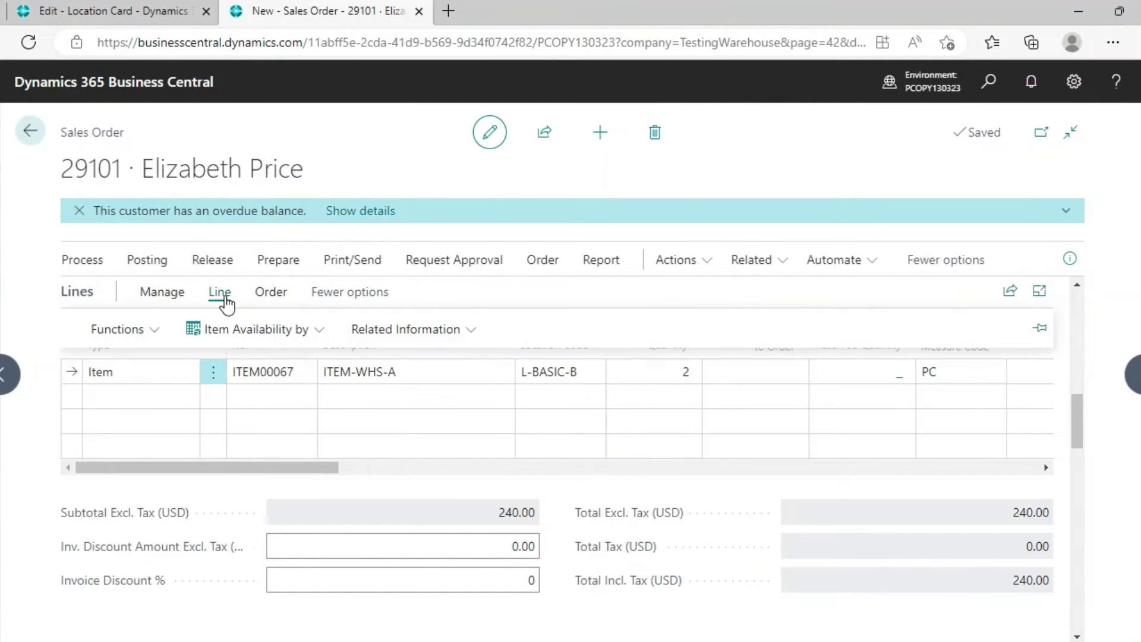
pyautogui.click(161, 332)
pyautogui.hotkey('ctrl', 'alt', 'i')
pyautogui.click(385, 396)
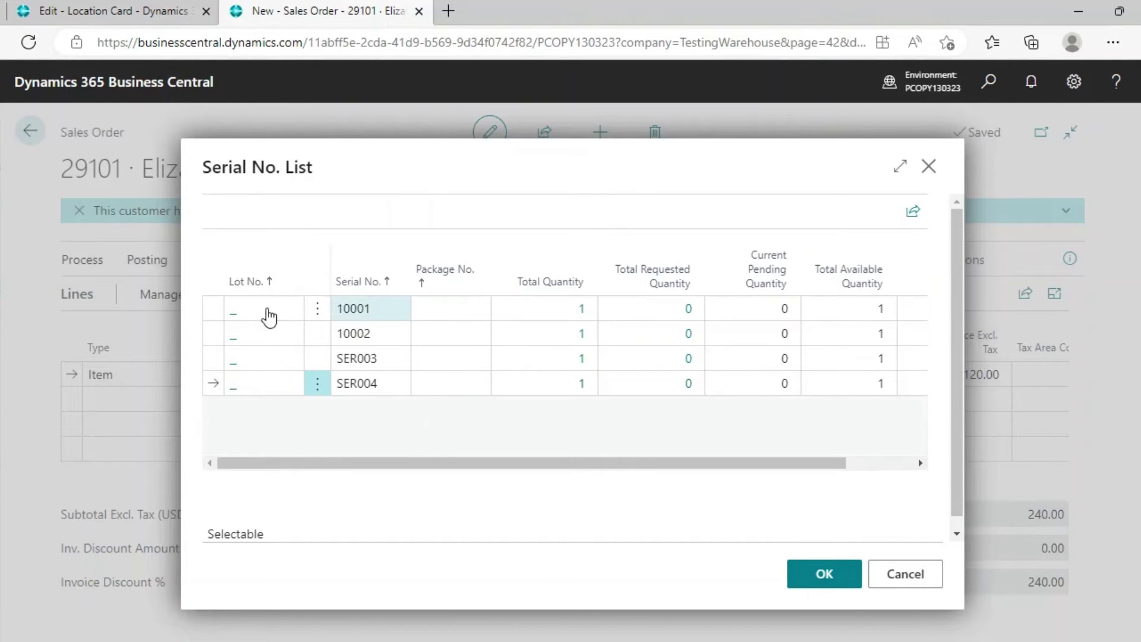
pyautogui.click(217, 312)
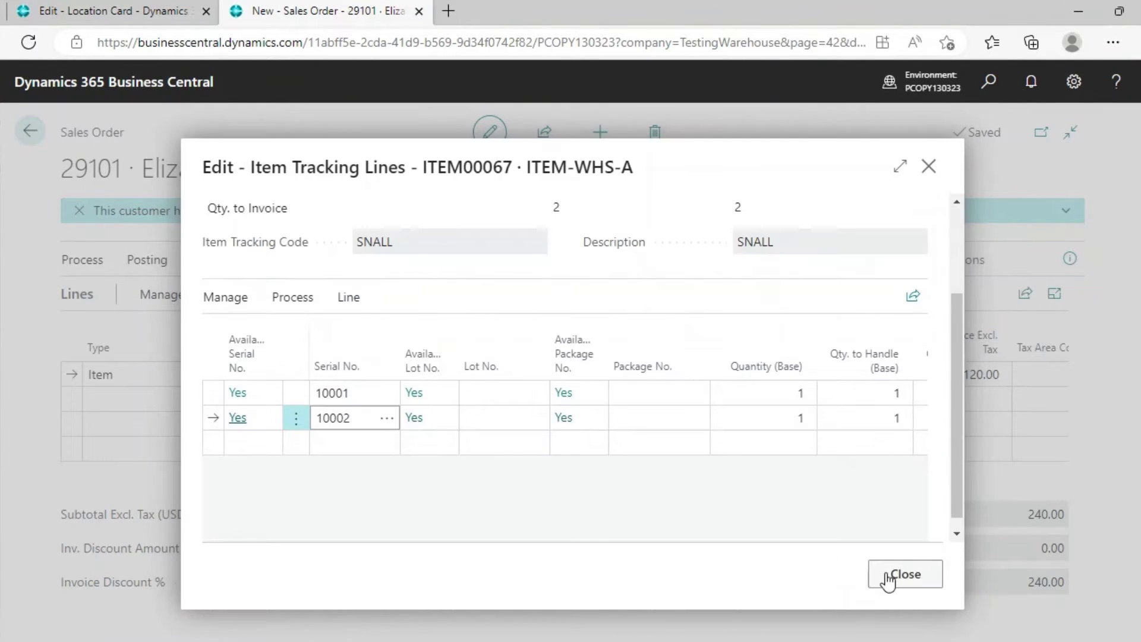
pyautogui.click(902, 572)
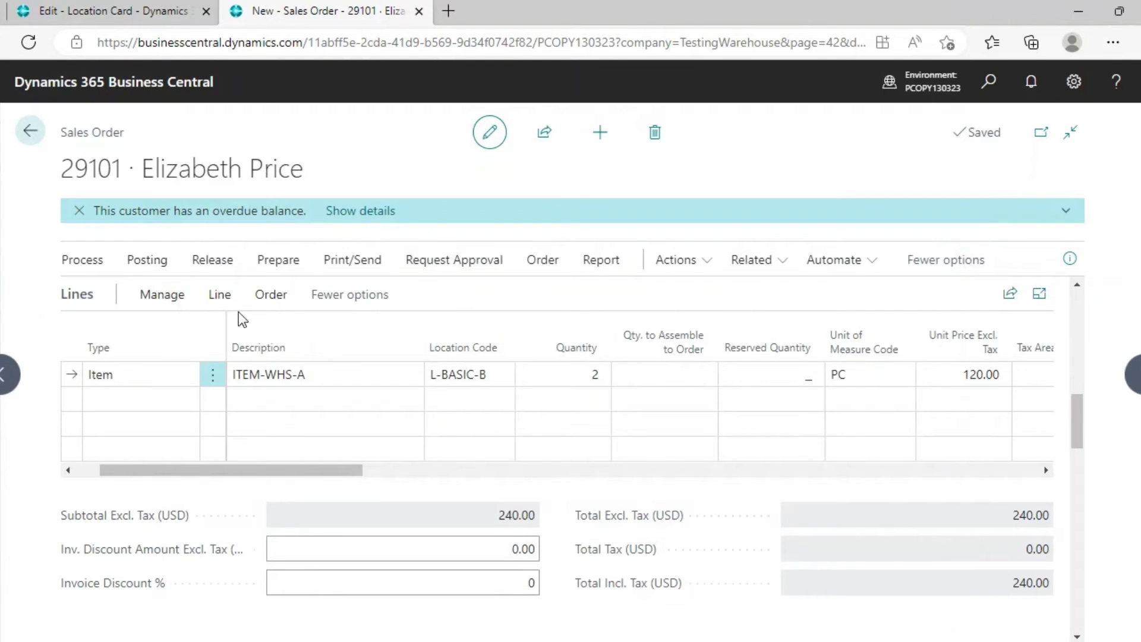
# - Release the sales order and create an inventory pick for it, with Create Invt. Put-Away off and Create Invt. Pick on
pyautogui.click(199, 260)
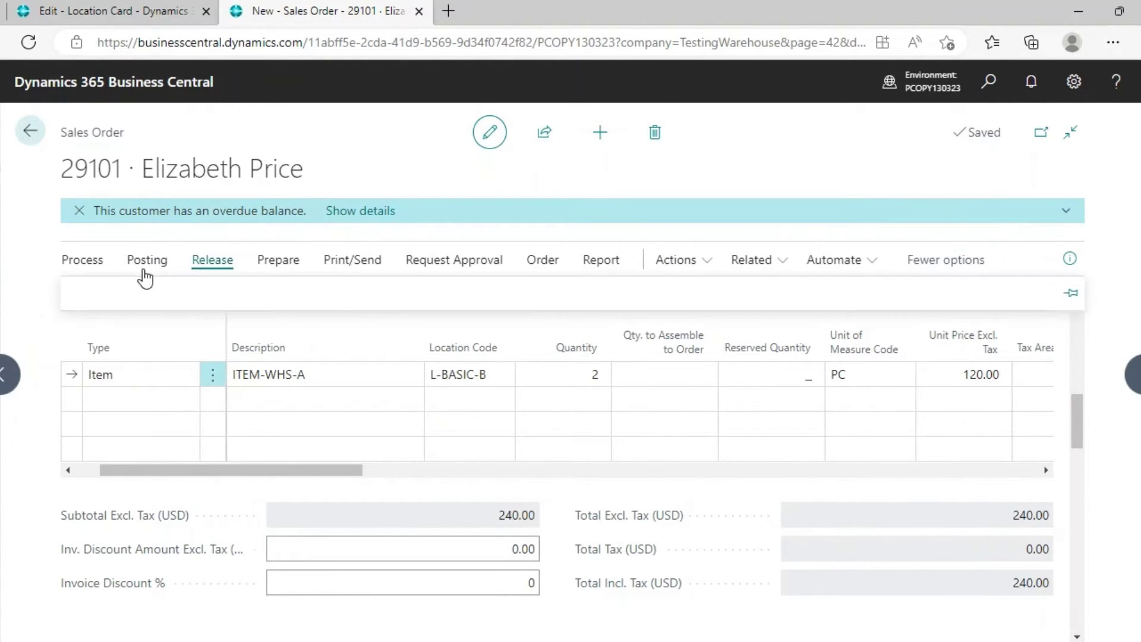
pyautogui.click(127, 293)
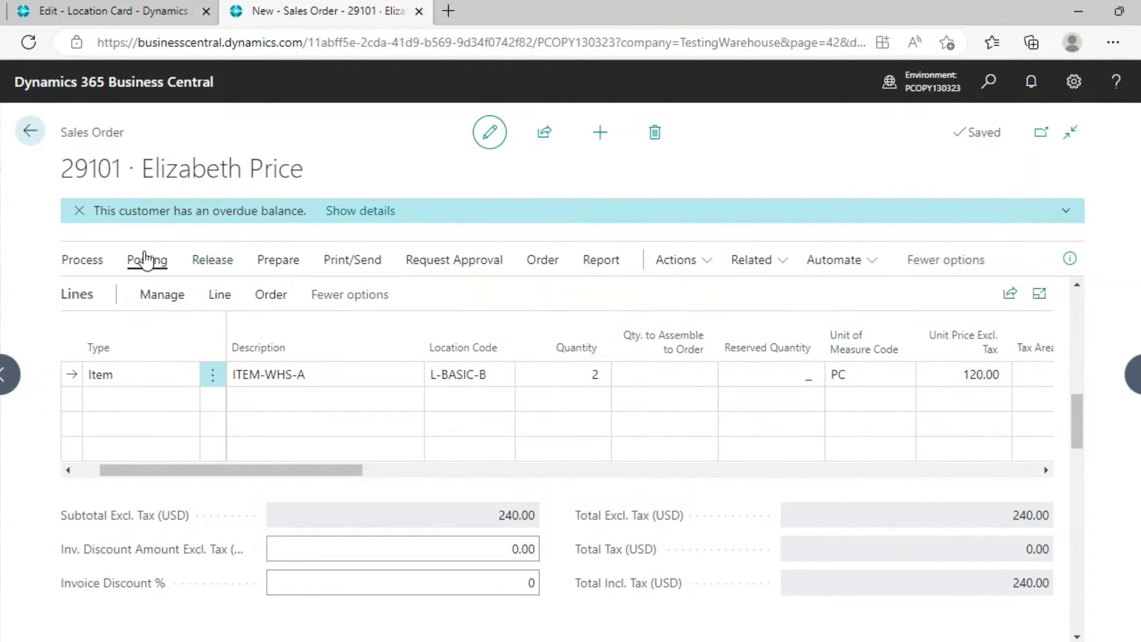
pyautogui.click(202, 261)
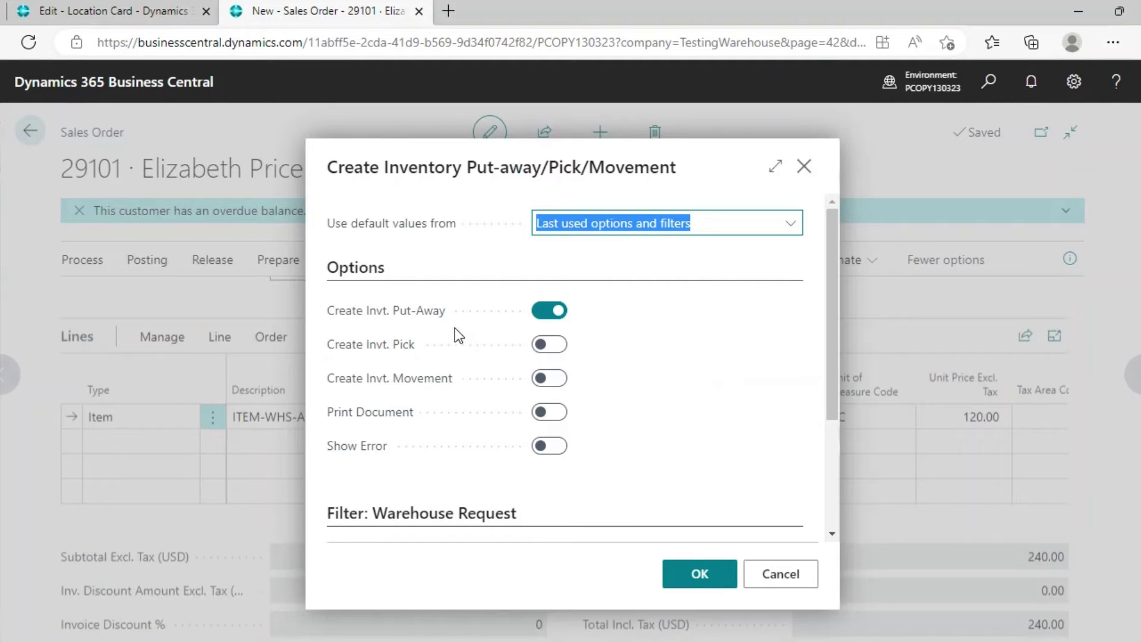
pyautogui.click(547, 313)
pyautogui.click(549, 345)
pyautogui.click(698, 574)
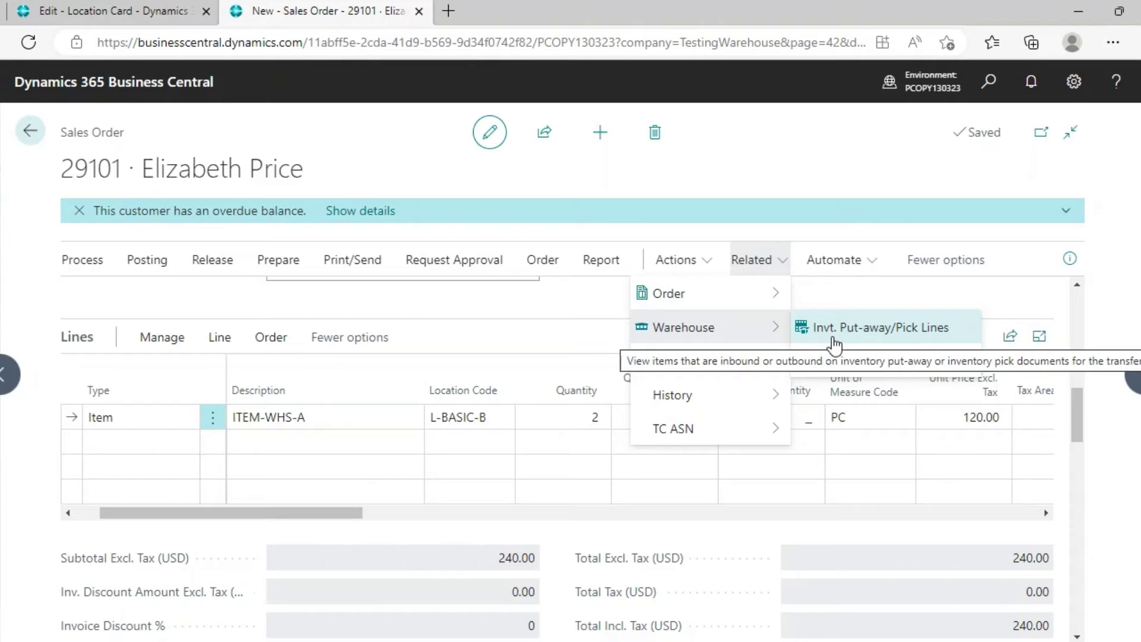
# - Open the sales order's inventory pick and post and print it with the Ship and Invoice option
pyautogui.click(835, 340)
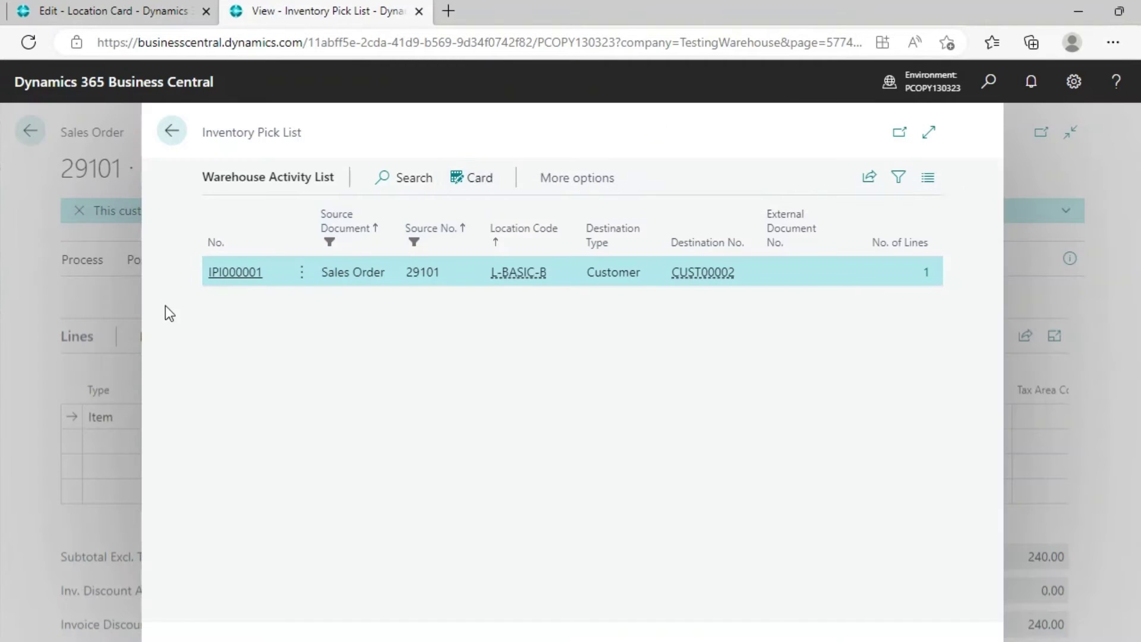
pyautogui.click(467, 192)
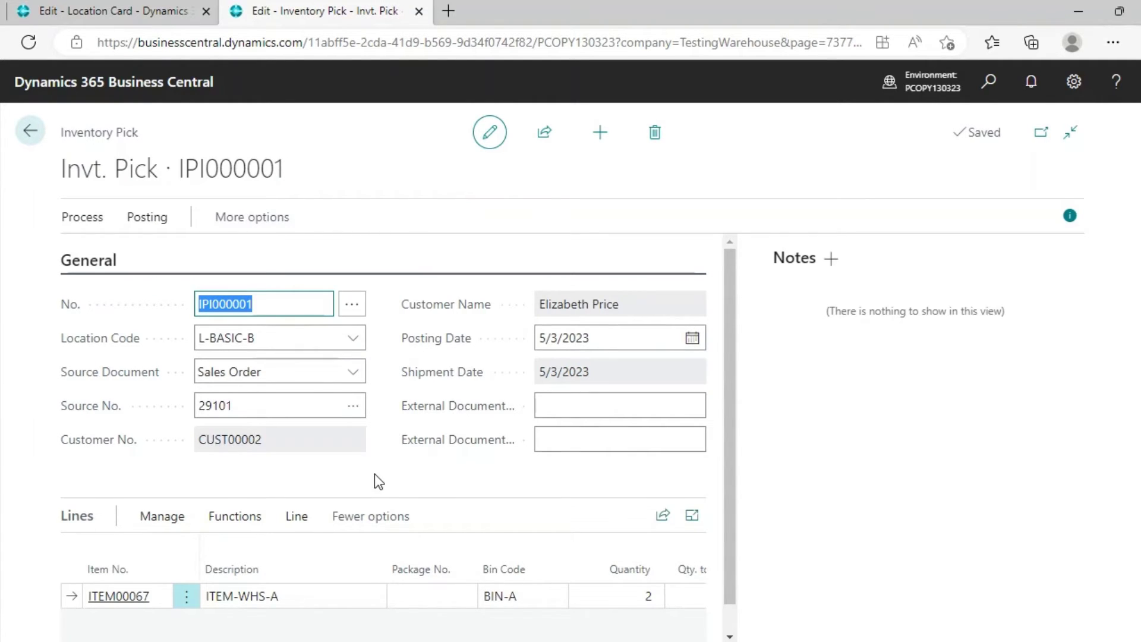
pyautogui.click(146, 217)
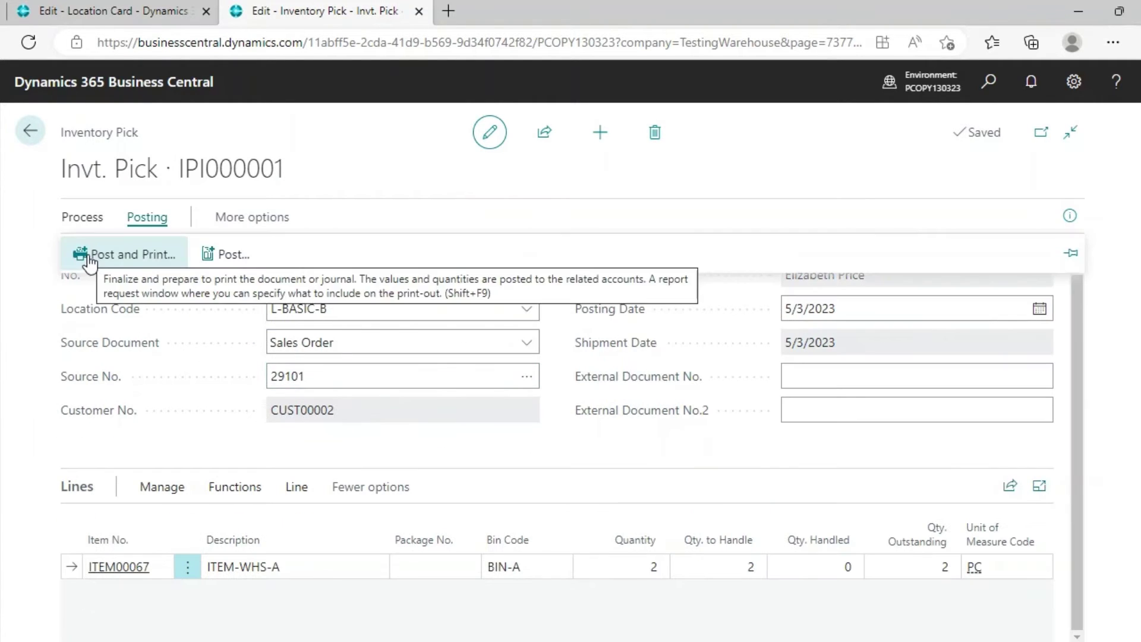
pyautogui.click(127, 267)
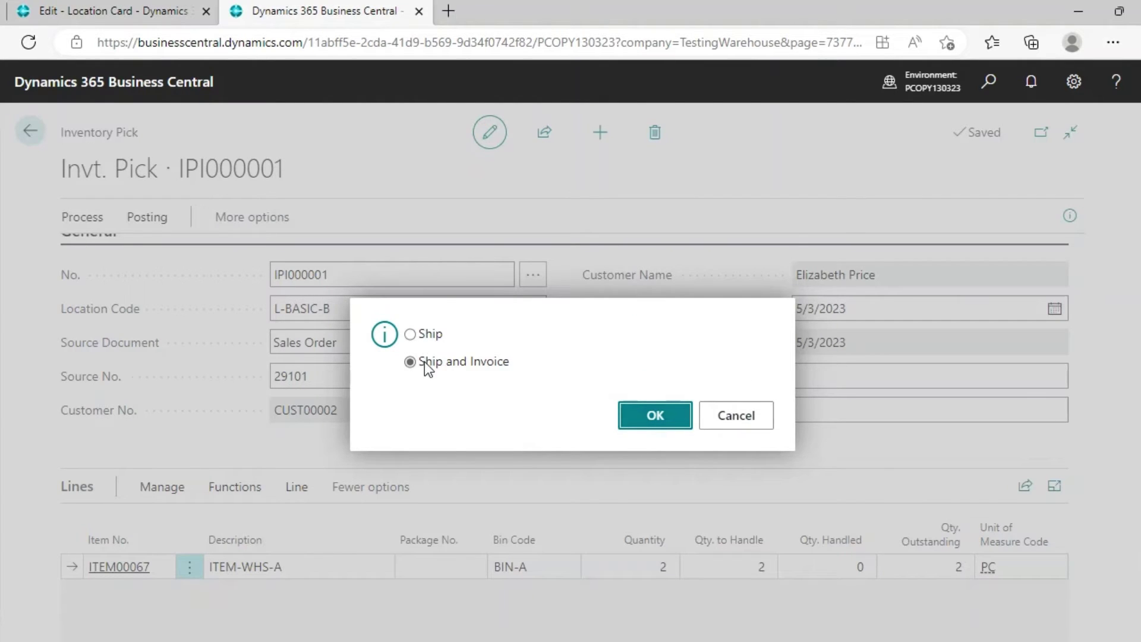
pyautogui.click(638, 423)
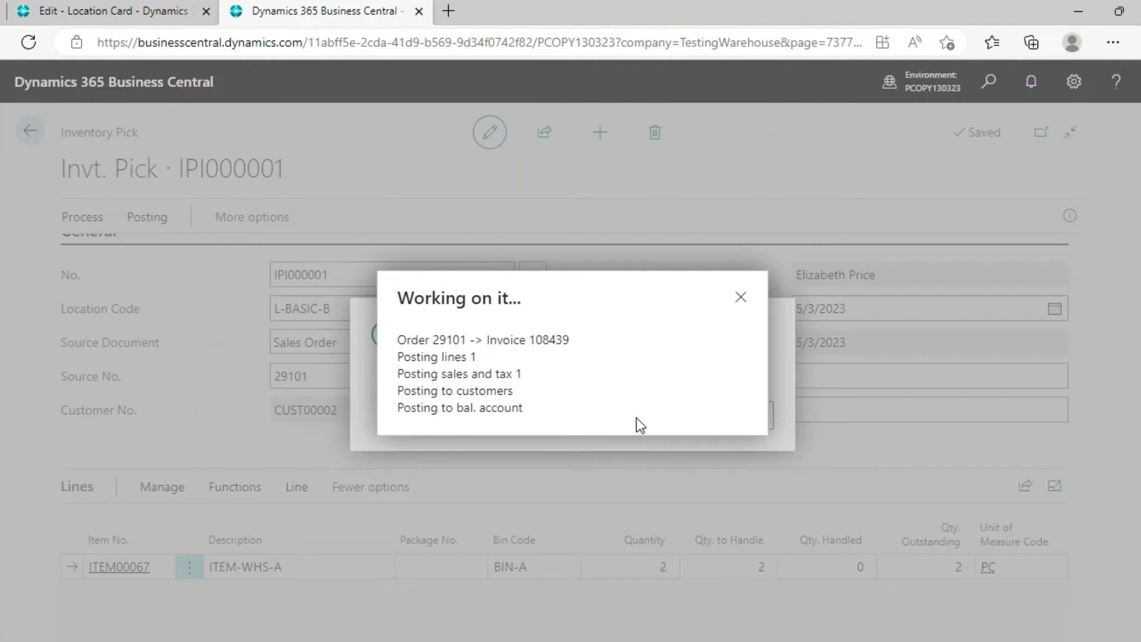
# - Compare the Warehouse settings on the location cards of L-BASIC-B, L-BASIC-A and ADV-LOC-A
pyautogui.click(62, 18)
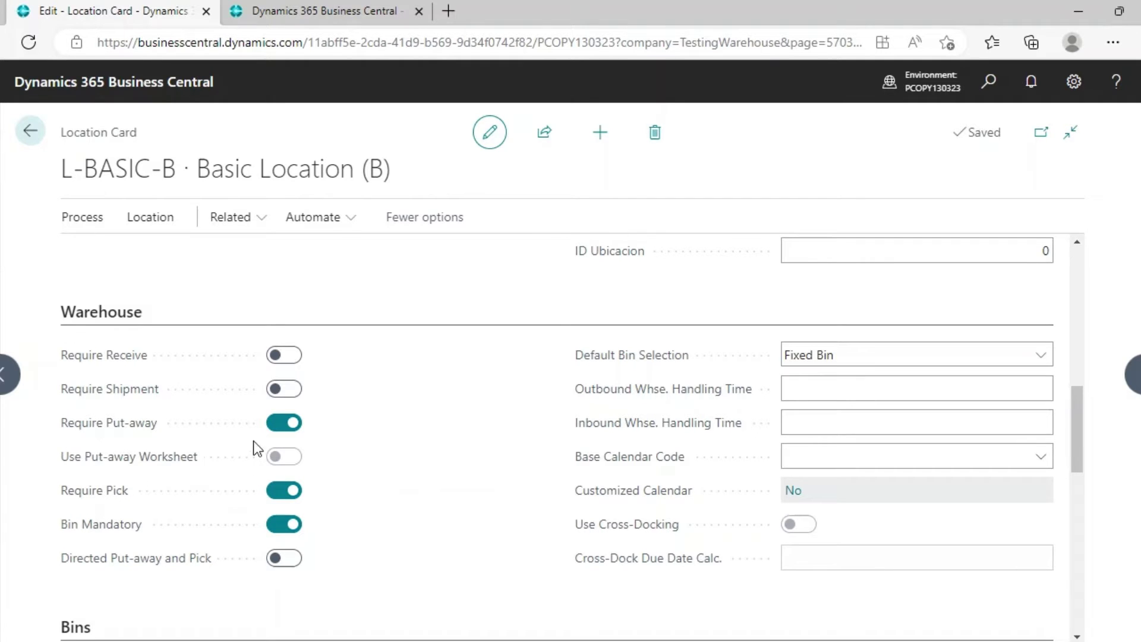
pyautogui.click(9, 376)
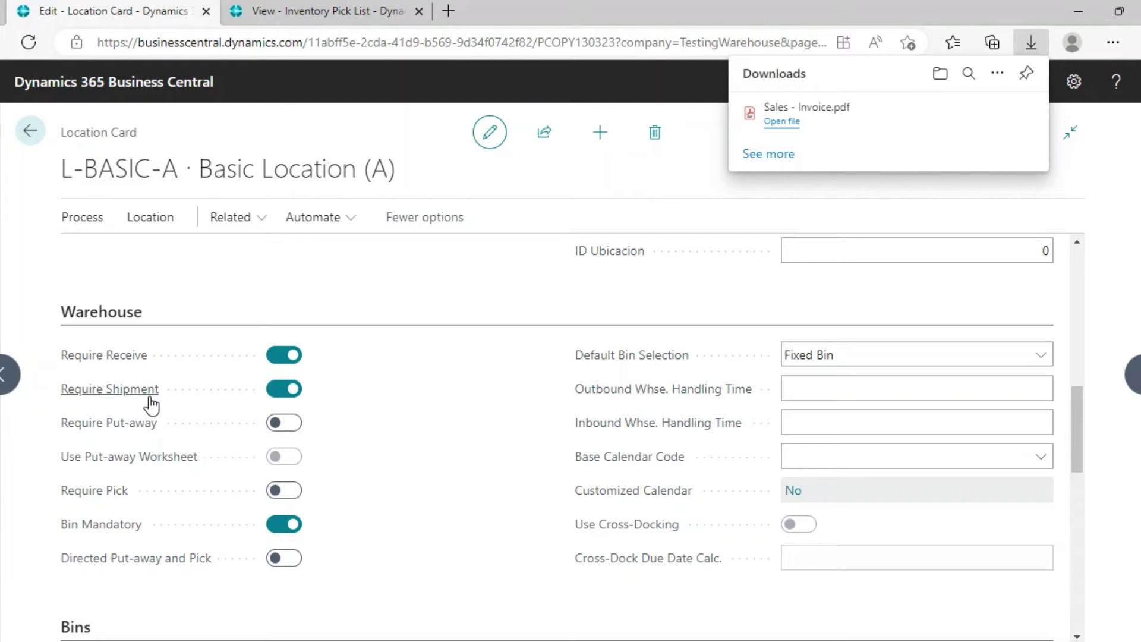
pyautogui.moveTo(151, 404)
pyautogui.click(307, 16)
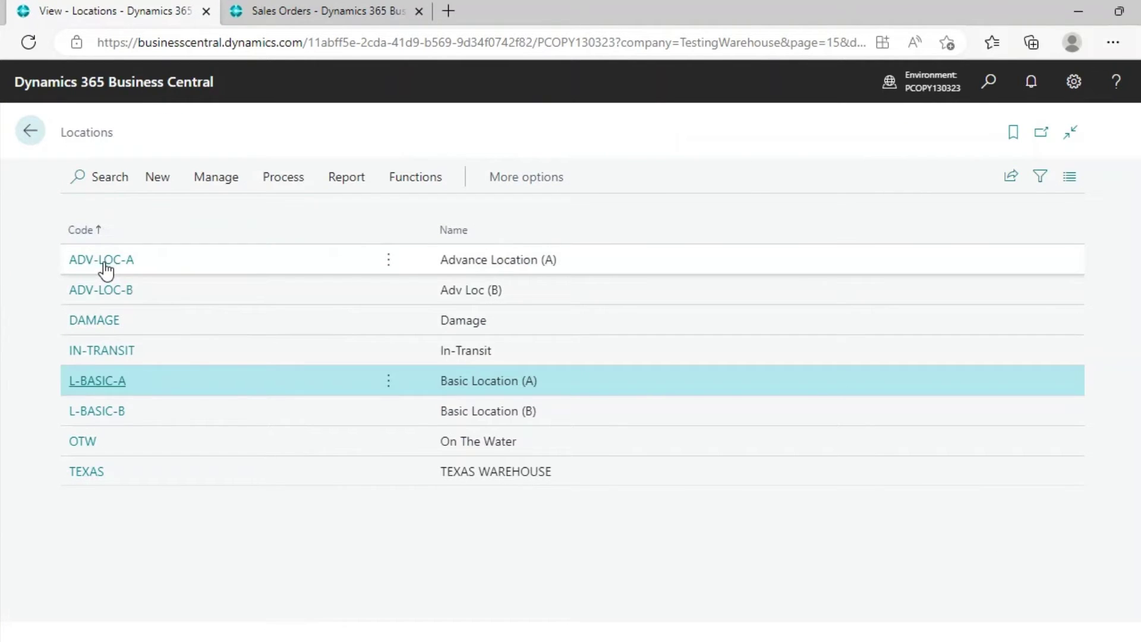
pyautogui.click(104, 262)
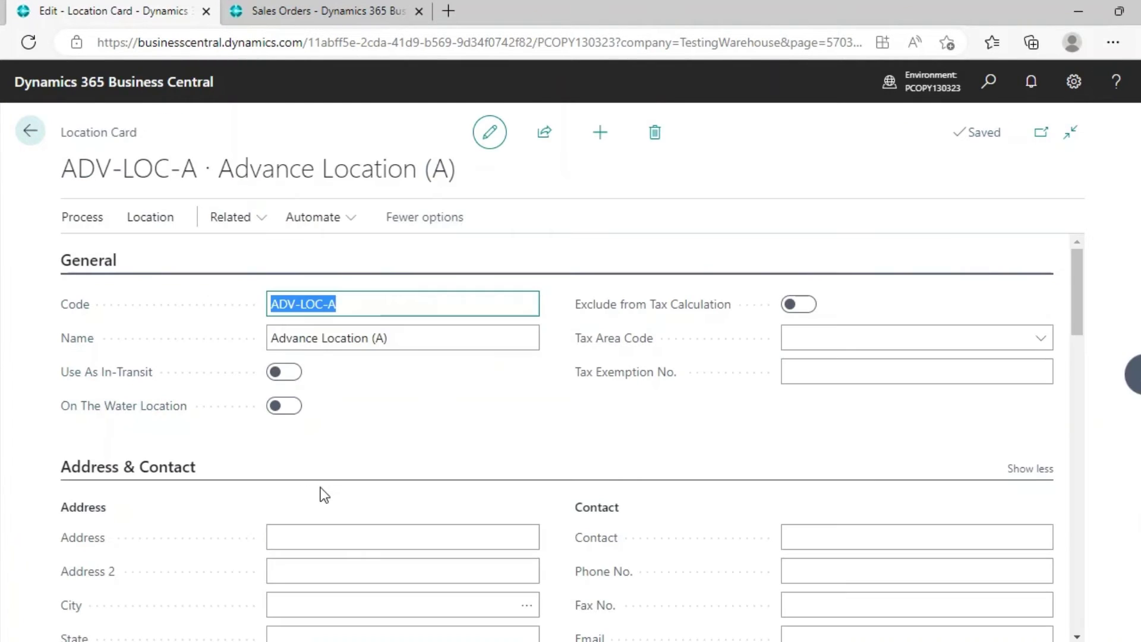
pyautogui.scroll(-10, 324, 494)
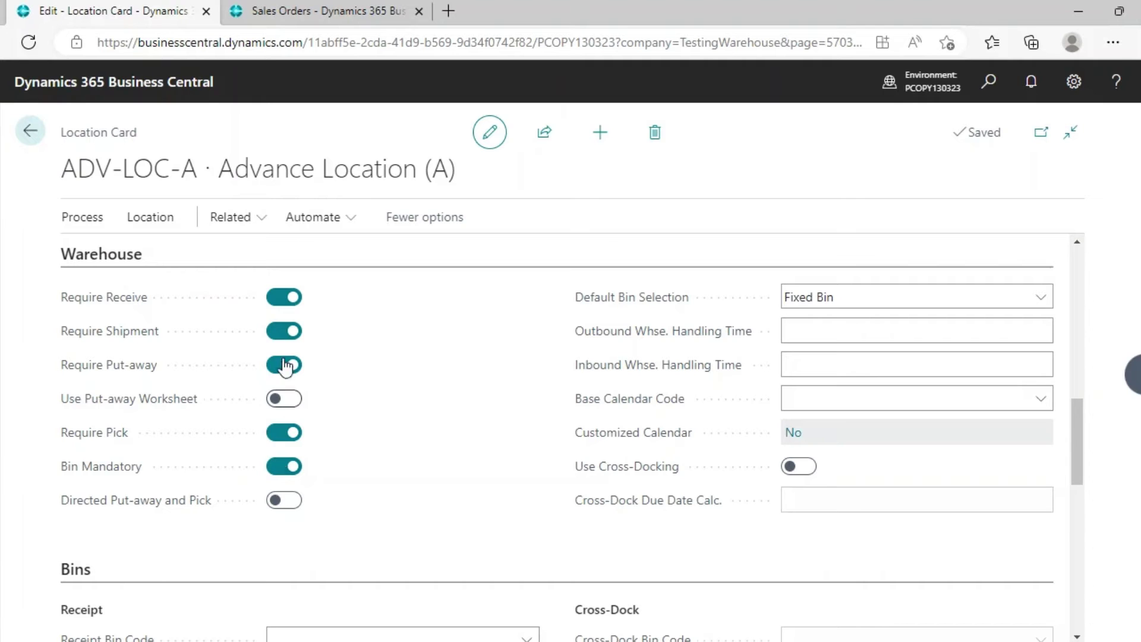
# - Return to the Business Manager home page and open the Purchase Orders list
pyautogui.click(271, 18)
pyautogui.click(112, 132)
pyautogui.click(589, 132)
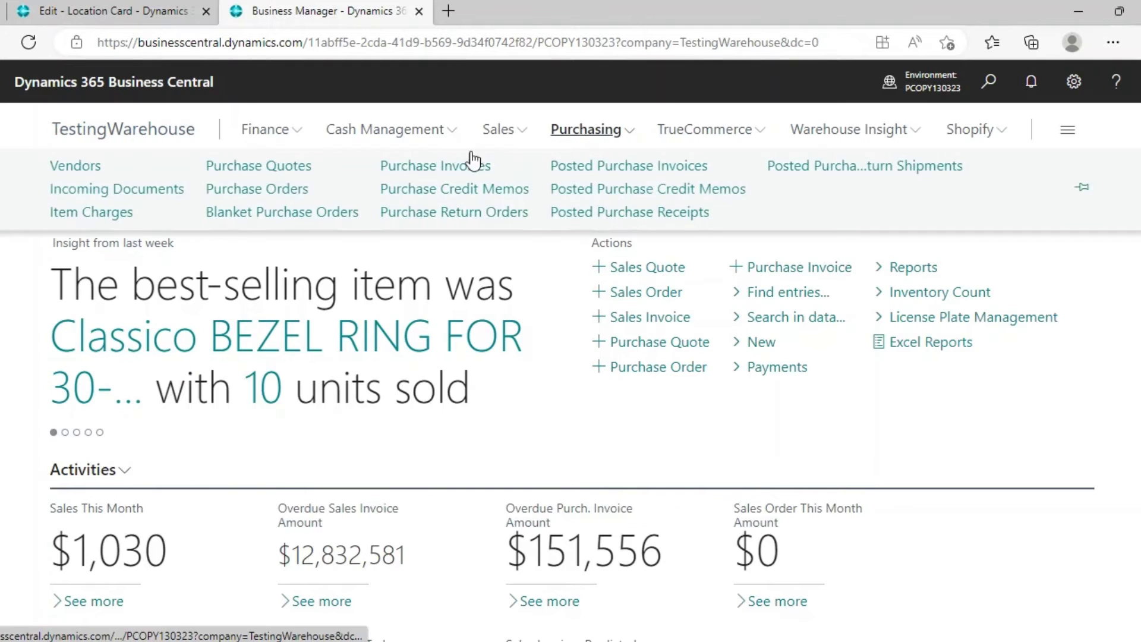
pyautogui.click(293, 192)
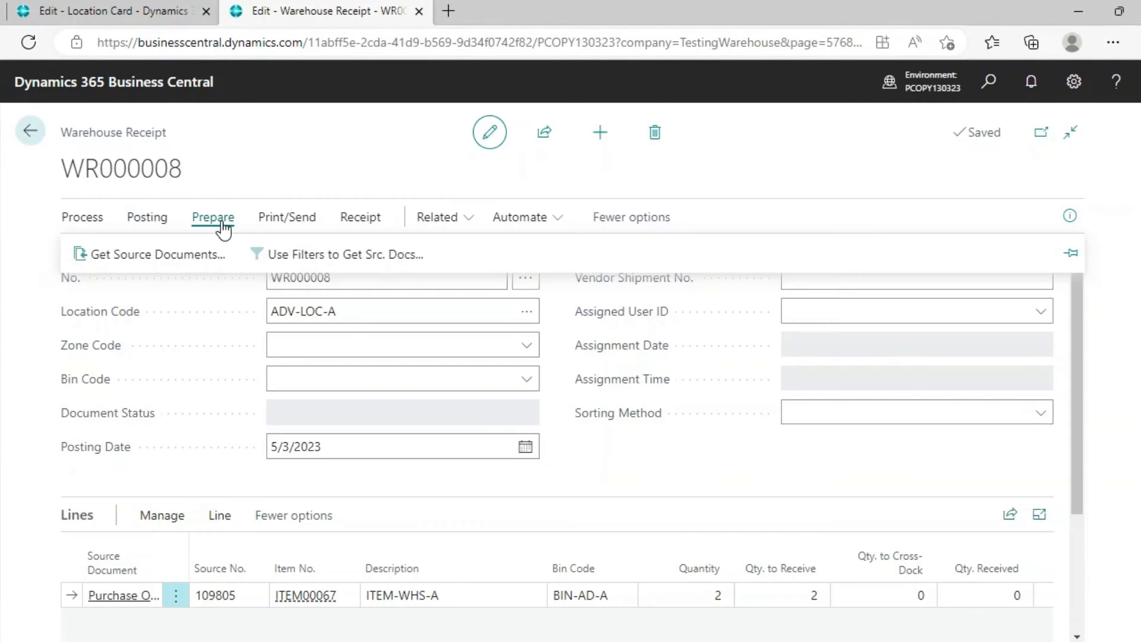
pyautogui.click(375, 226)
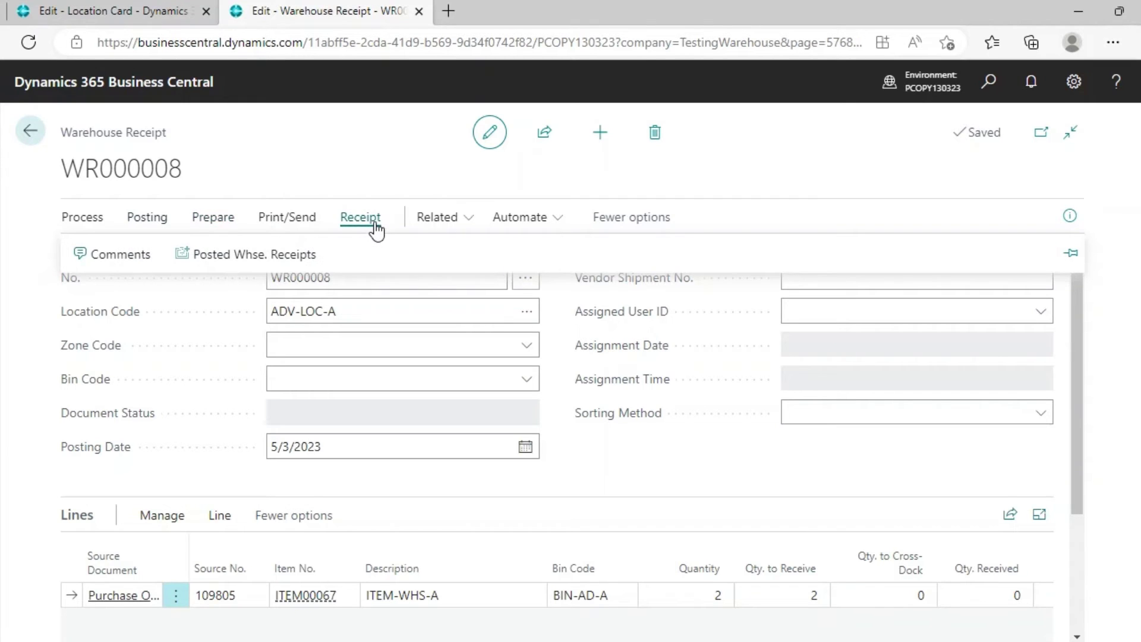
pyautogui.click(85, 227)
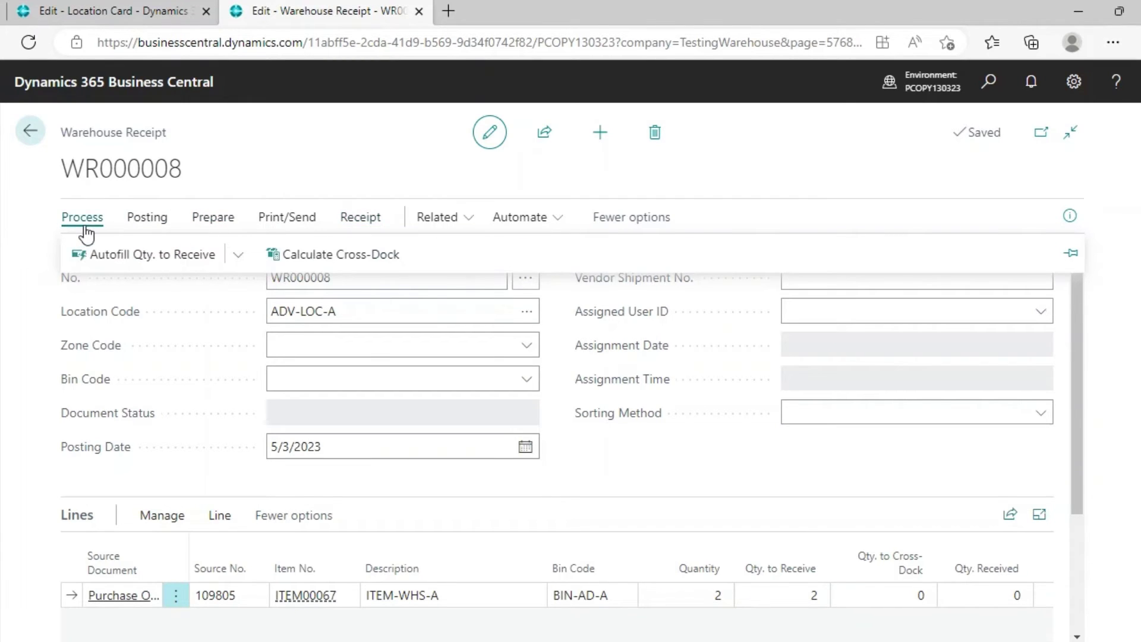
pyautogui.click(239, 256)
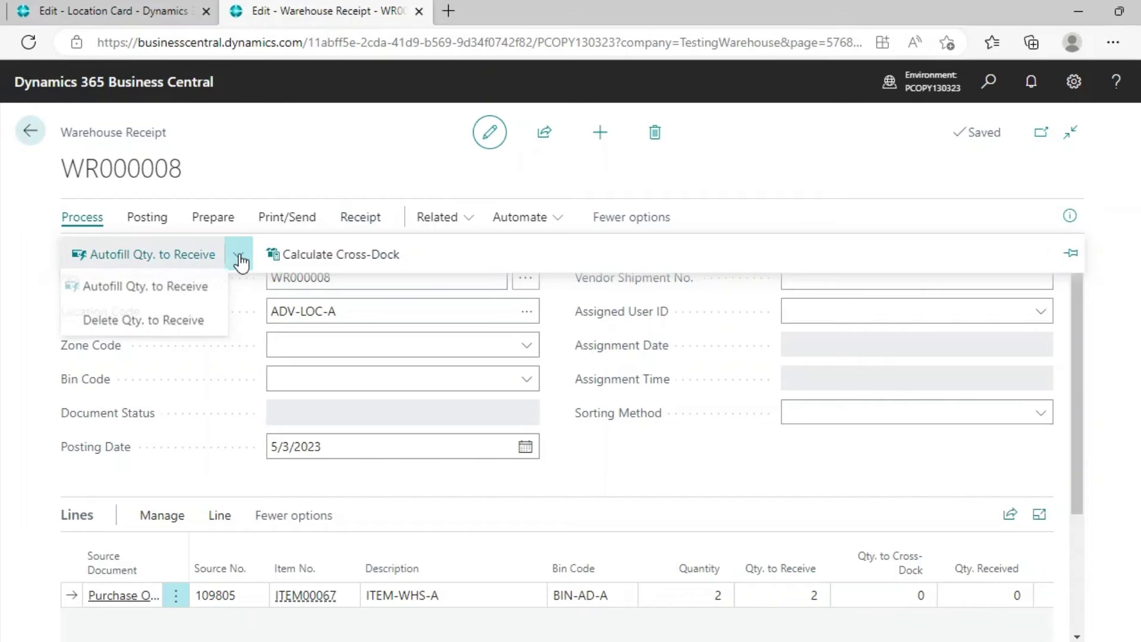
pyautogui.click(241, 169)
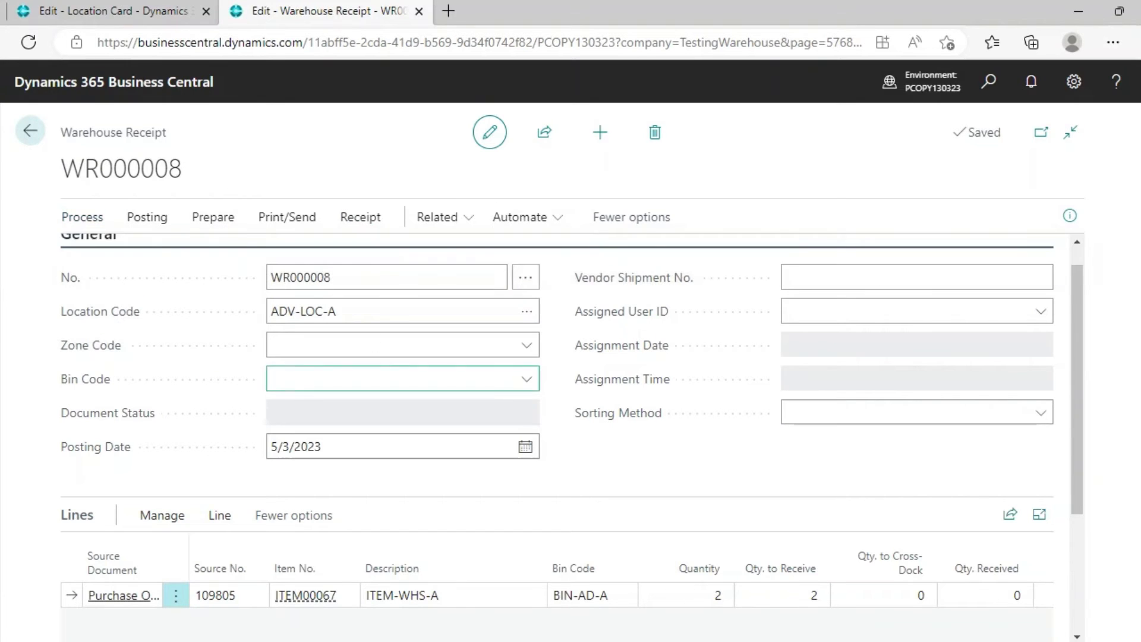
# - Post warehouse receipt WR000008 for the ADV-LOC-A purchase order and dismiss the posting summary
pyautogui.click(169, 229)
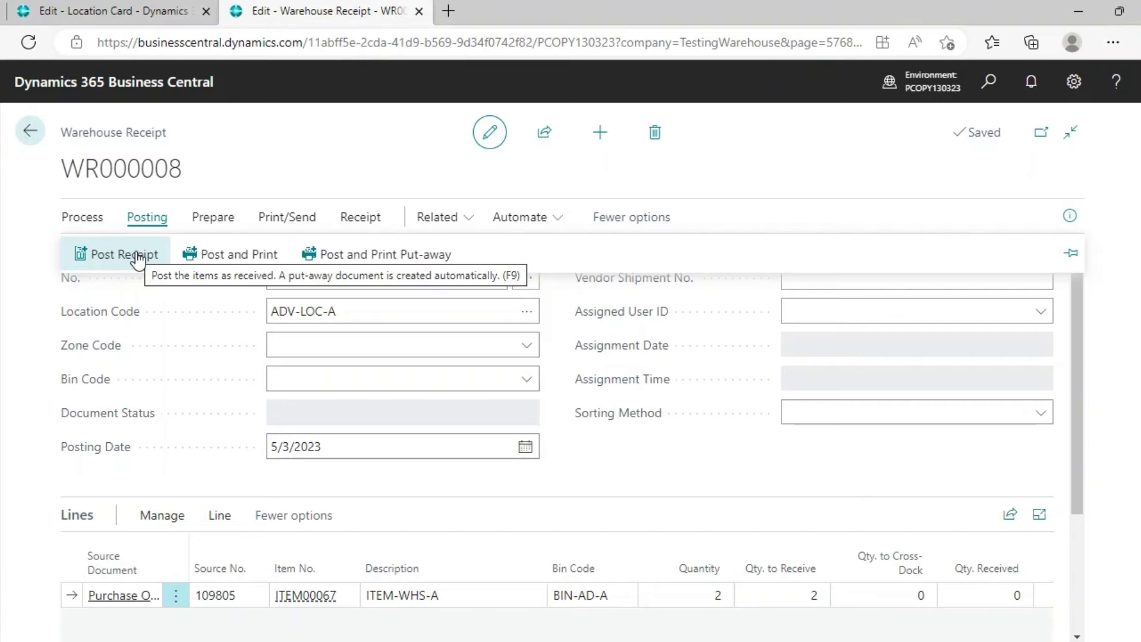
pyautogui.click(119, 254)
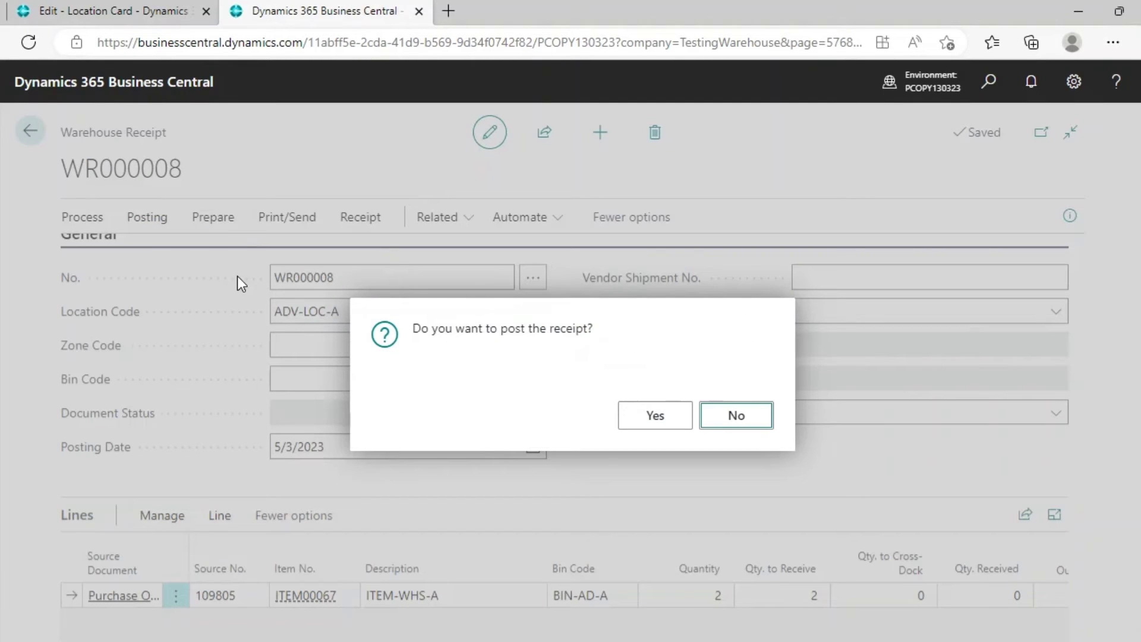
pyautogui.click(636, 420)
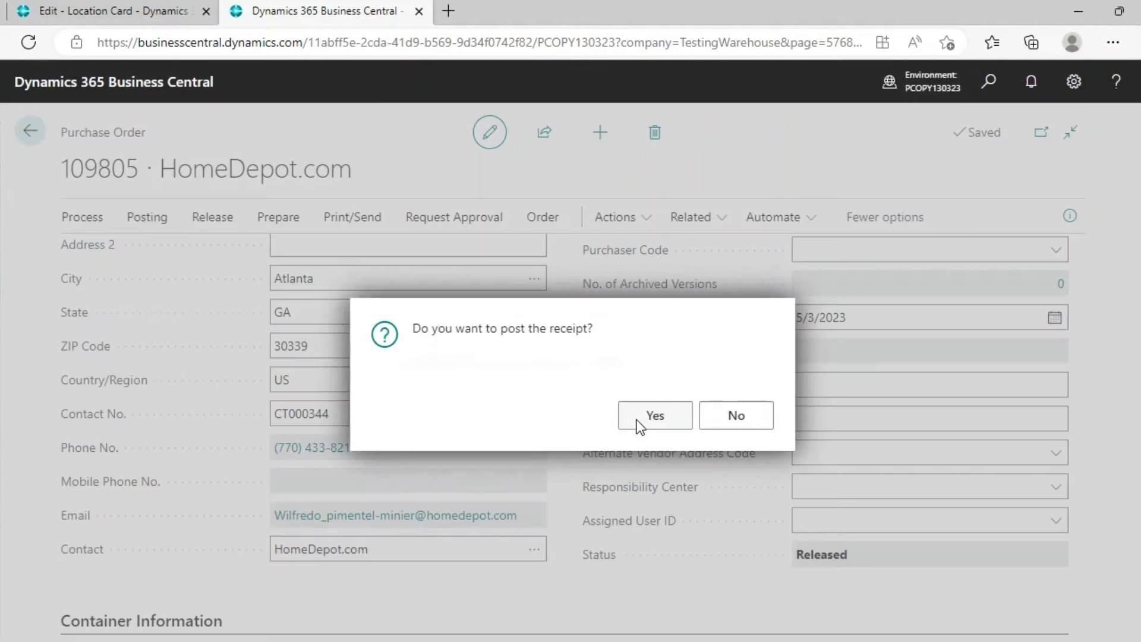
pyautogui.click(637, 420)
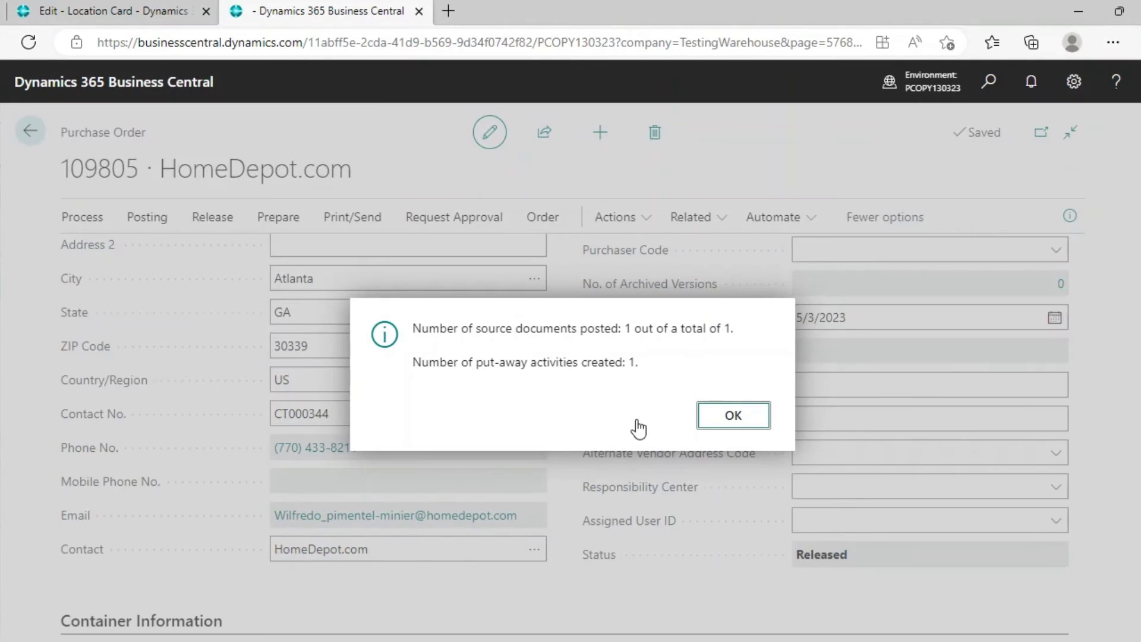
pyautogui.click(728, 425)
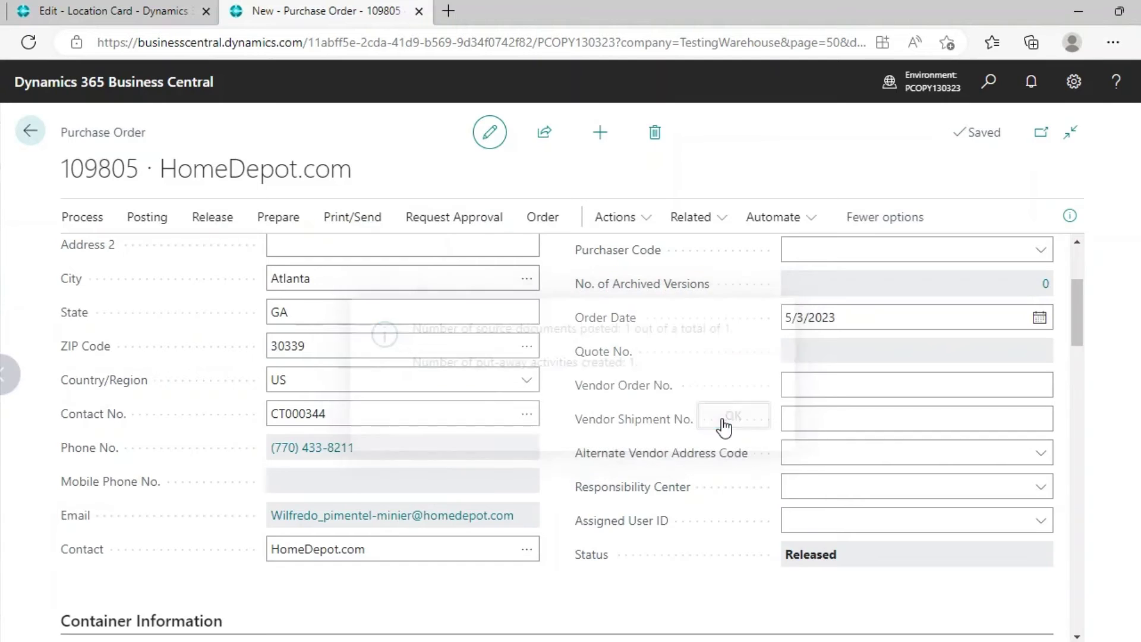
# - Search for "ware put away" to find put-away PU000003 for ADV-LOC-A, and register it
pyautogui.click(981, 89)
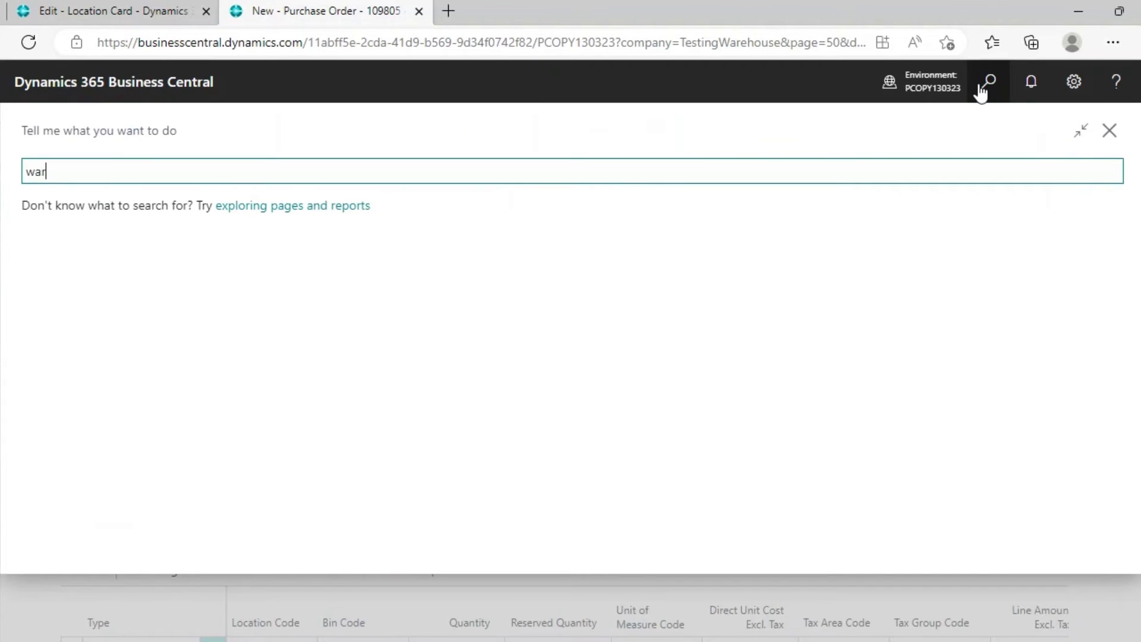
pyautogui.write('ware put aay')
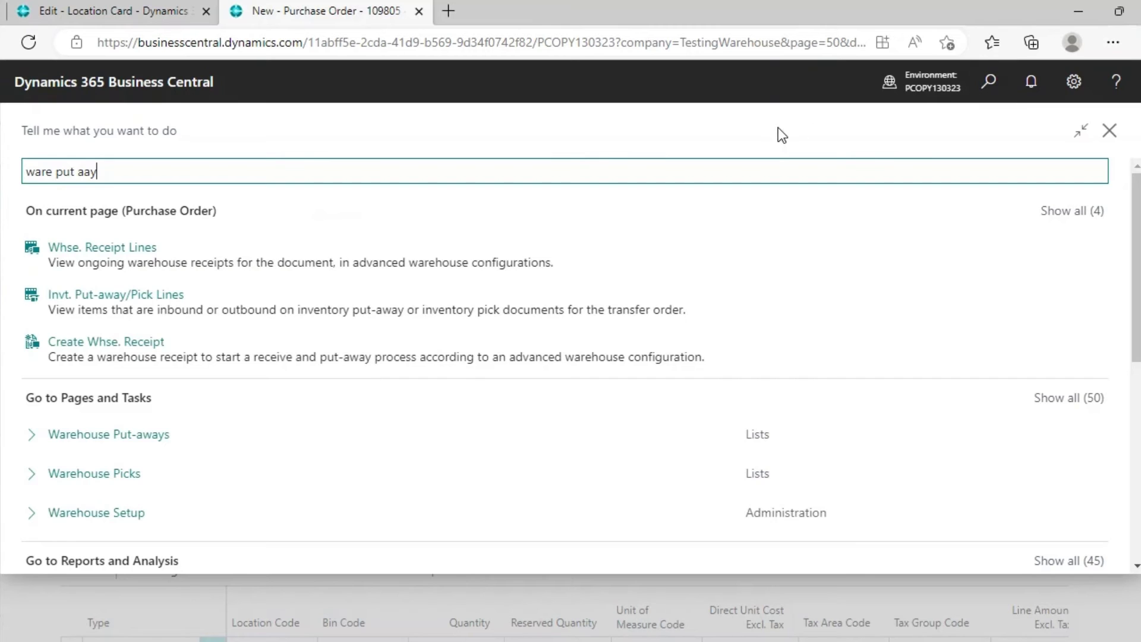
pyautogui.press('BackSpace')
pyautogui.press('BackSpace')
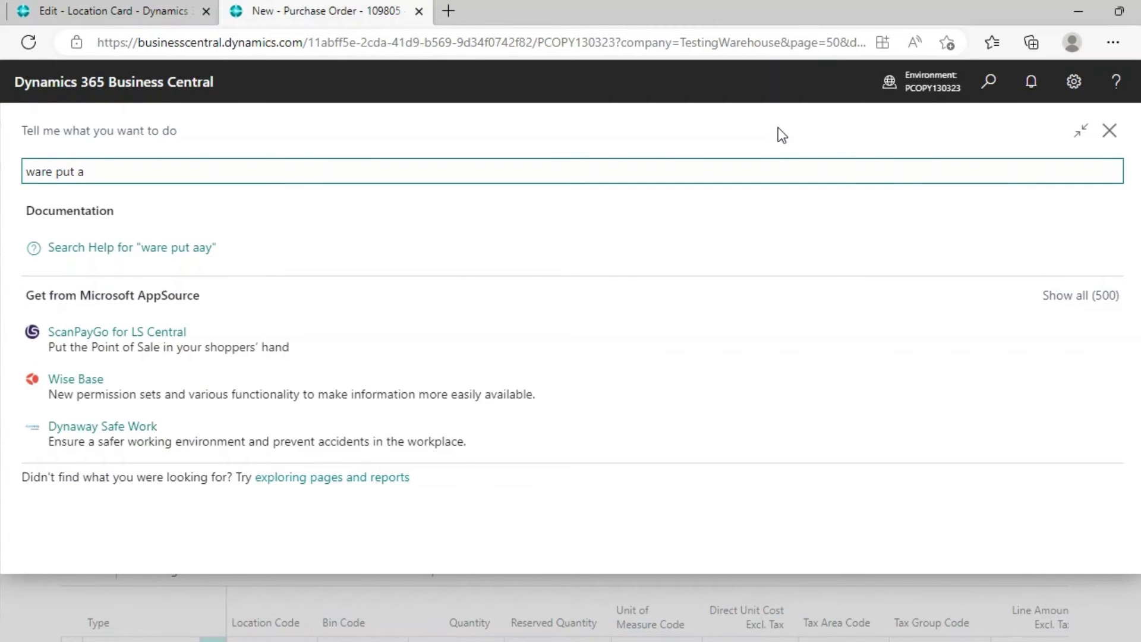
pyautogui.write('way')
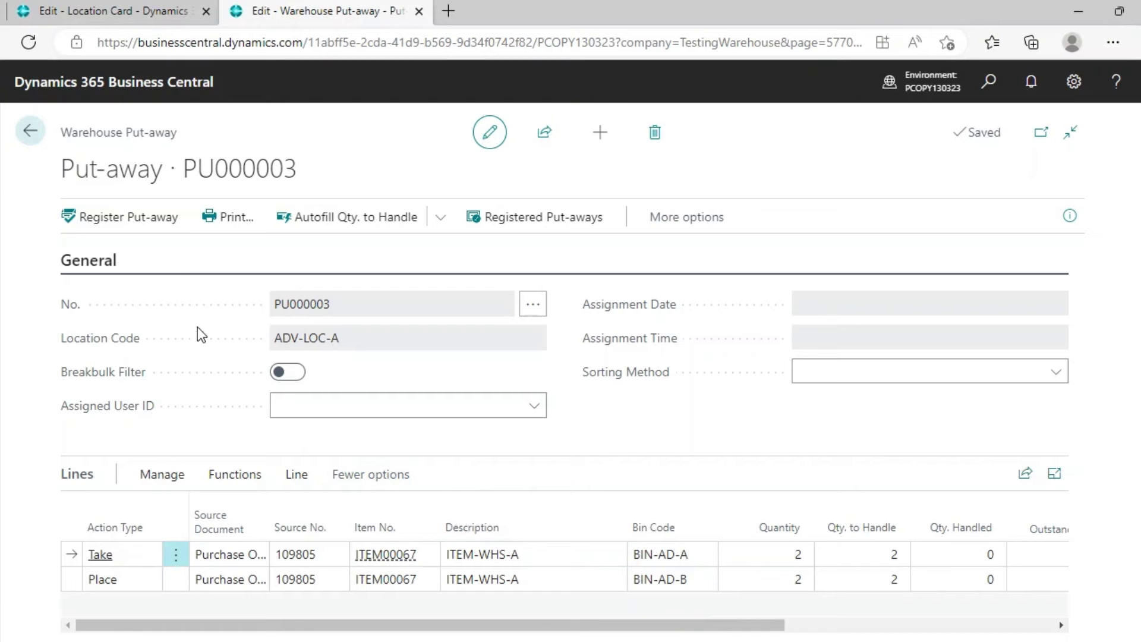
pyautogui.click(119, 216)
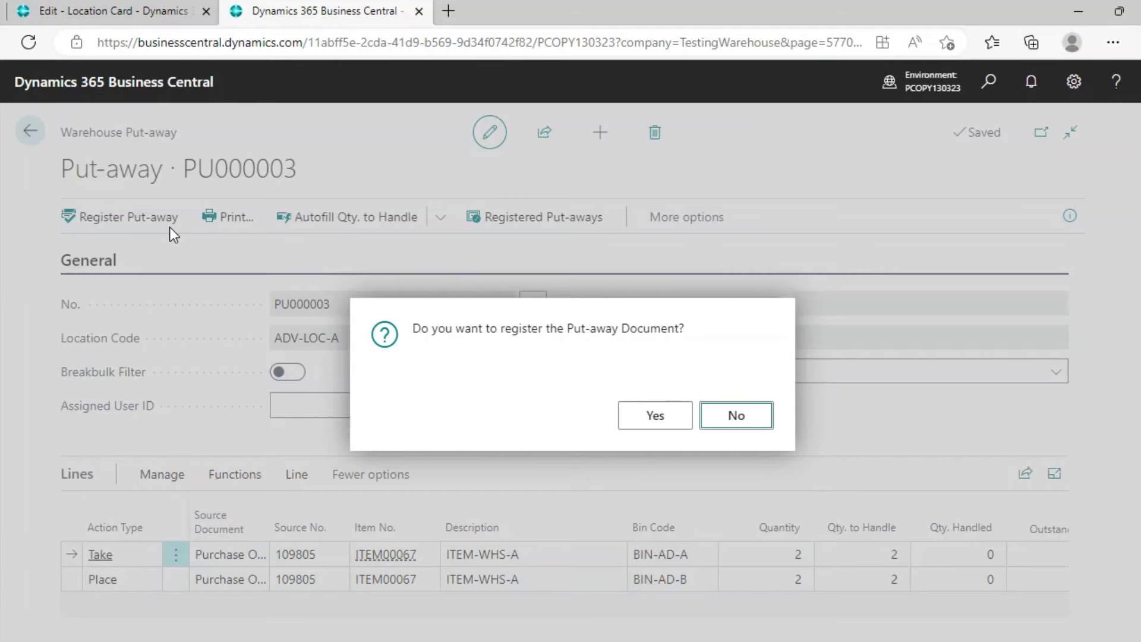
pyautogui.click(650, 413)
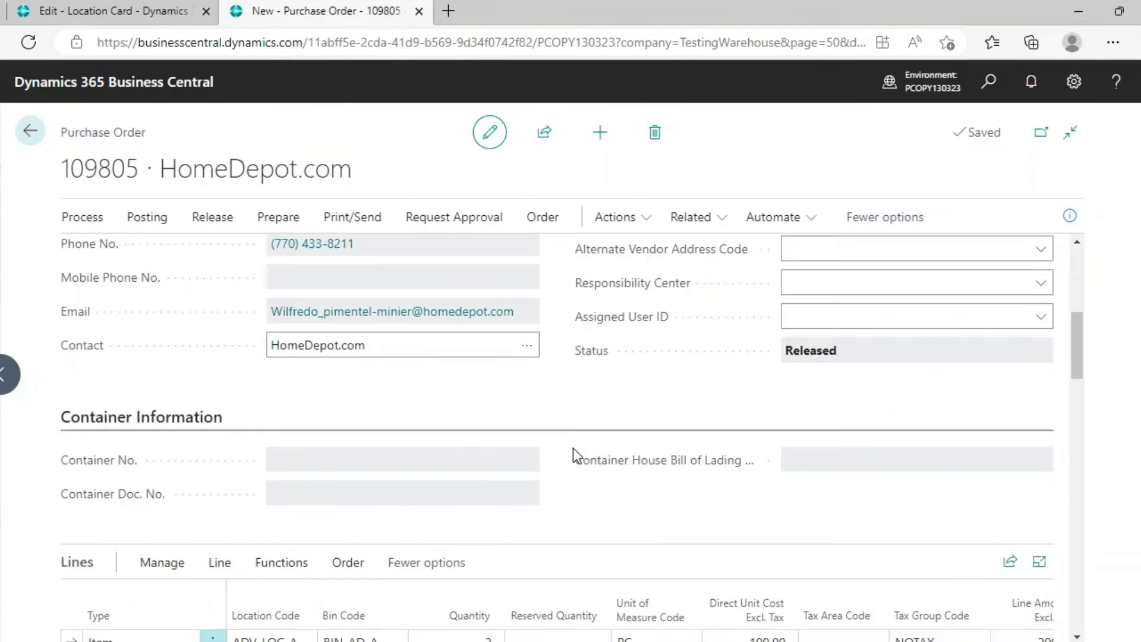
# - Post the released ADV-LOC-A purchase order for HomeDepot.com with the Invoice option
pyautogui.scroll(-3, 573, 447)
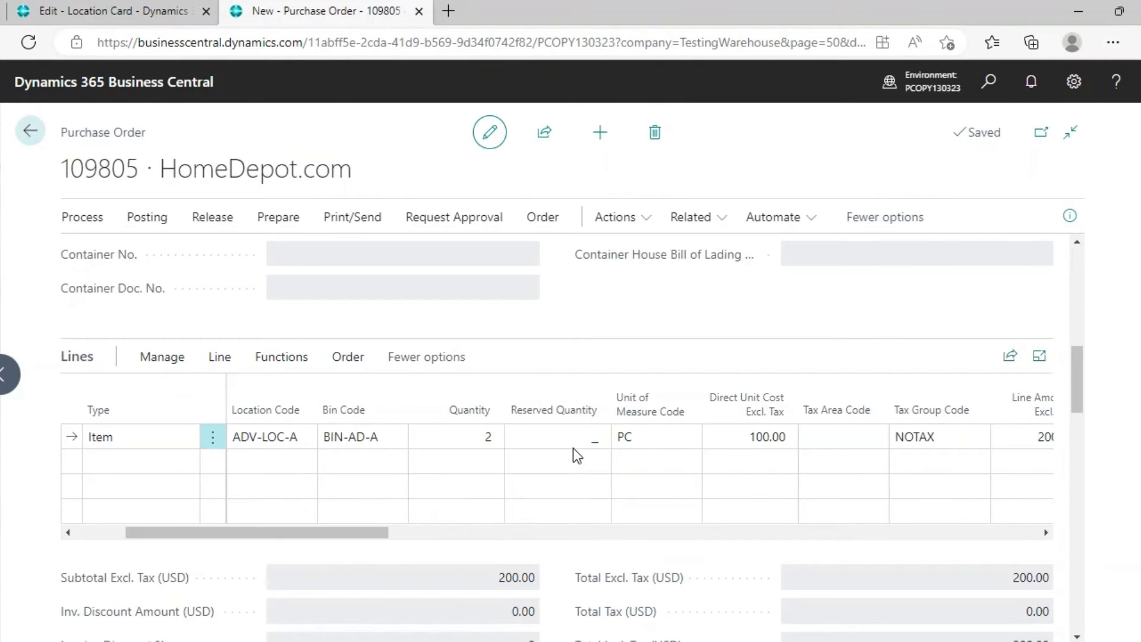
pyautogui.moveTo(377, 533); pyautogui.dragTo(553, 533)
pyautogui.click(147, 216)
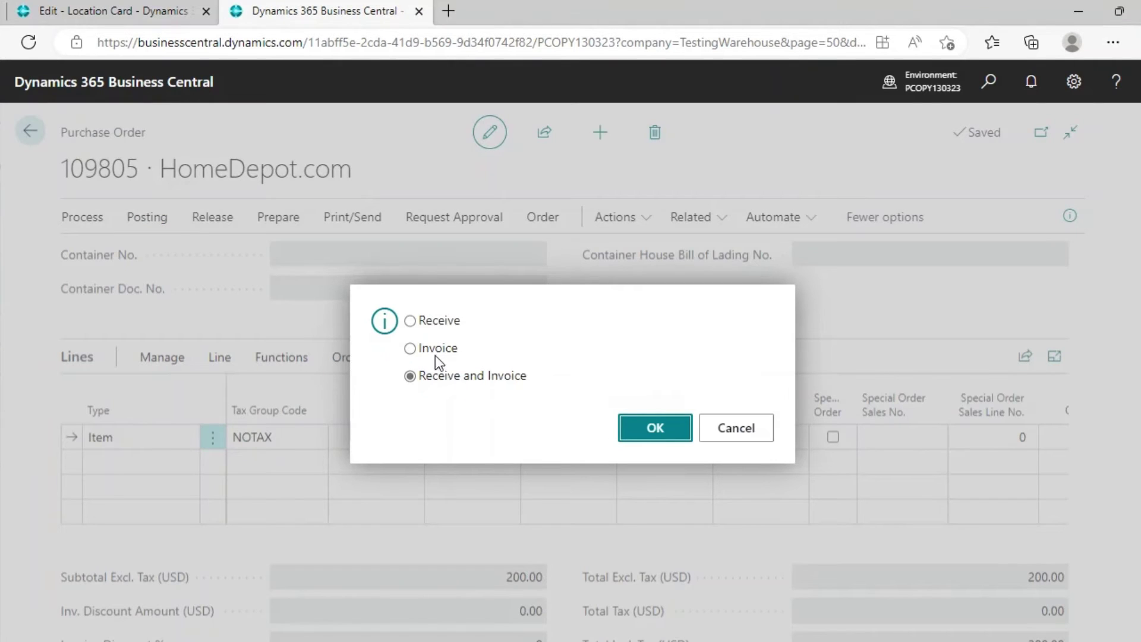
pyautogui.click(436, 351)
pyautogui.click(649, 432)
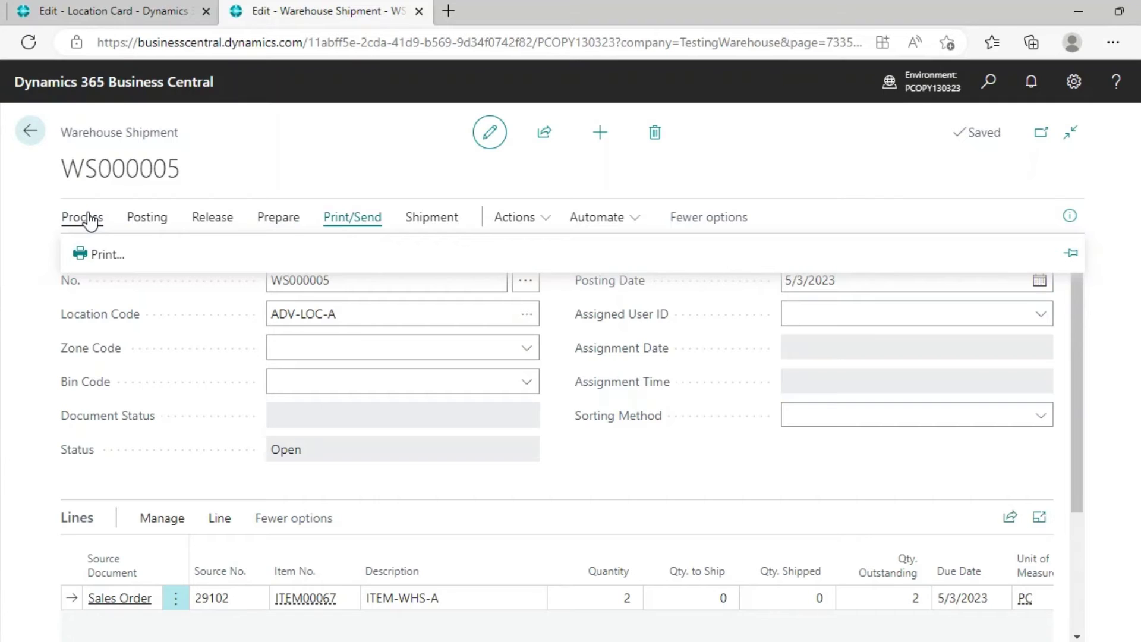
# - Create a pick for ADV-LOC-A warehouse shipment WS000005 with the default options, and close the Warehouse Pick Lines
pyautogui.click(88, 218)
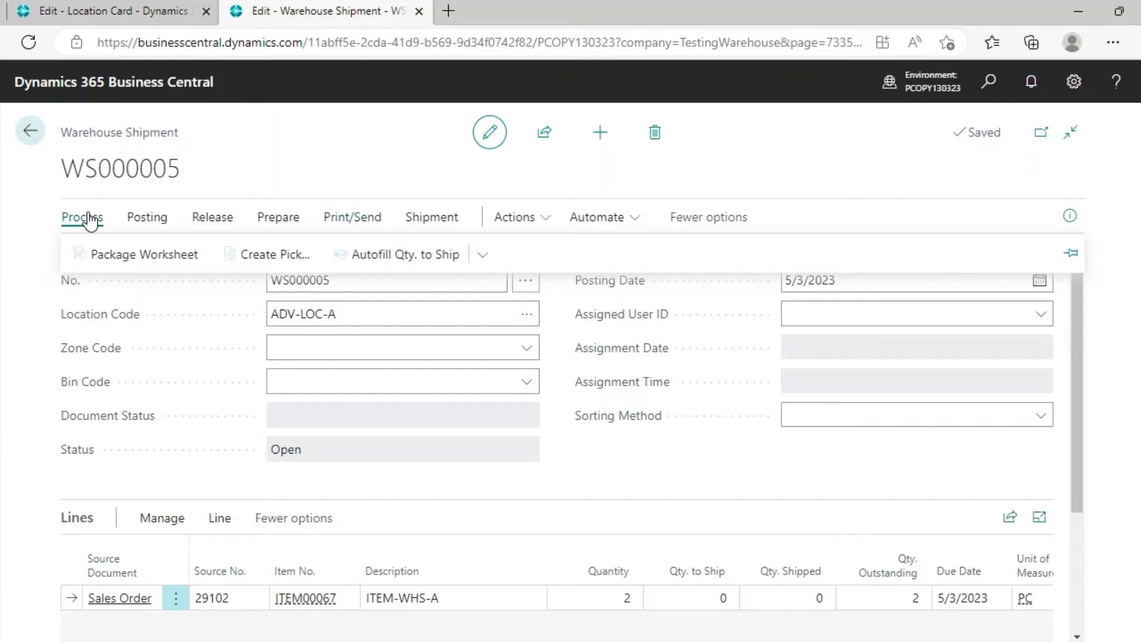
pyautogui.click(260, 261)
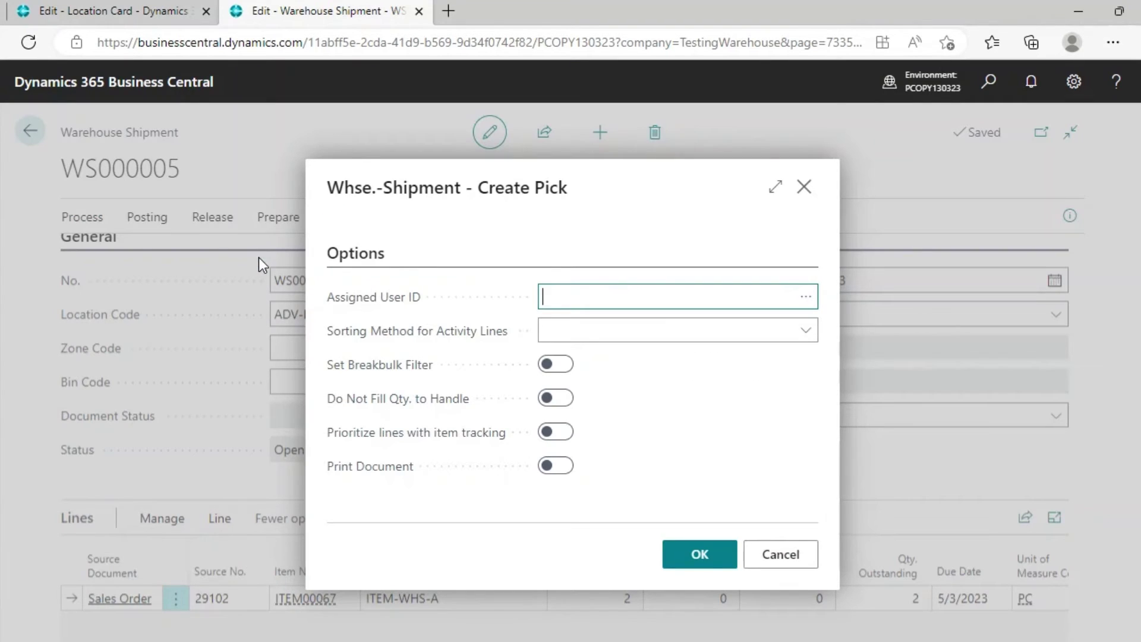
pyautogui.click(691, 553)
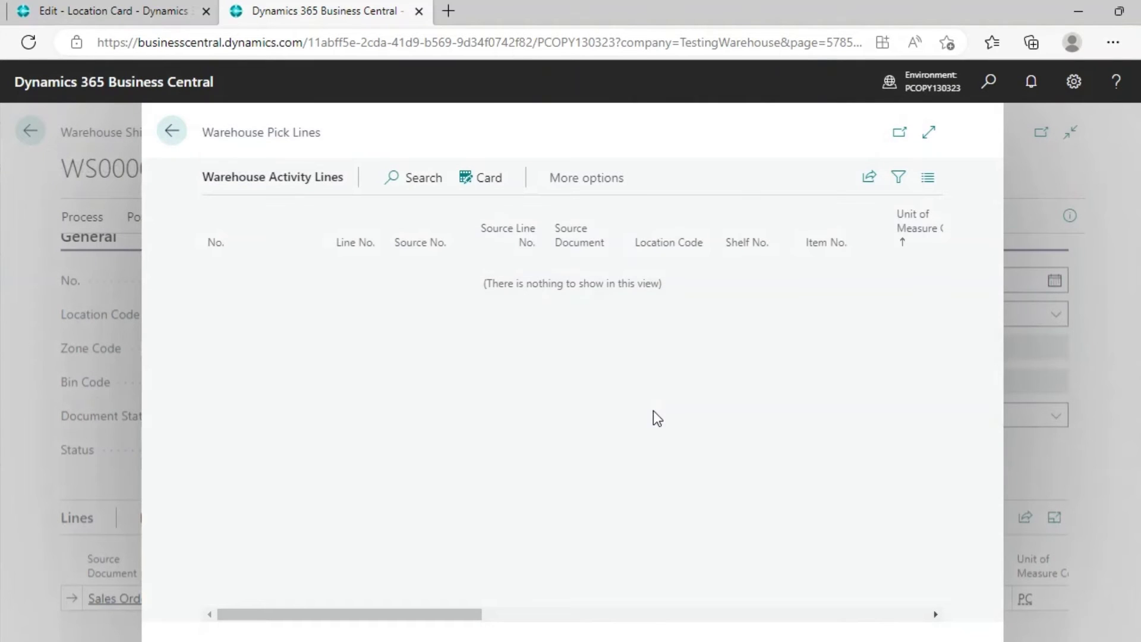
pyautogui.click(176, 140)
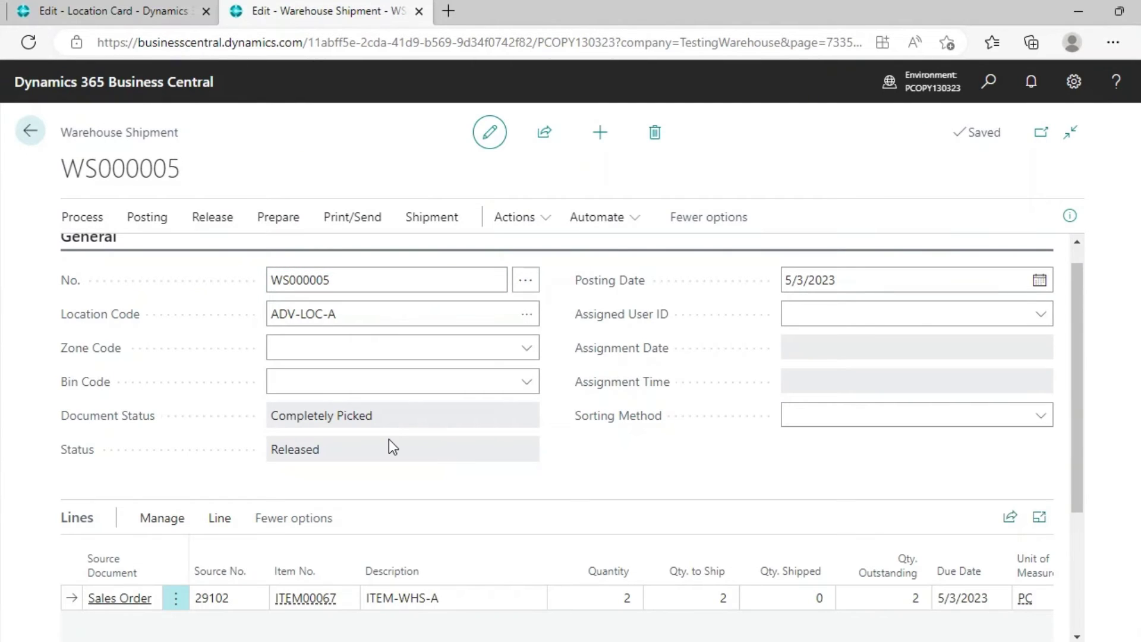
# - Post warehouse shipment WS000005 for ADV-LOC-A and dismiss the posting summary
pyautogui.scroll(-1, 390, 444)
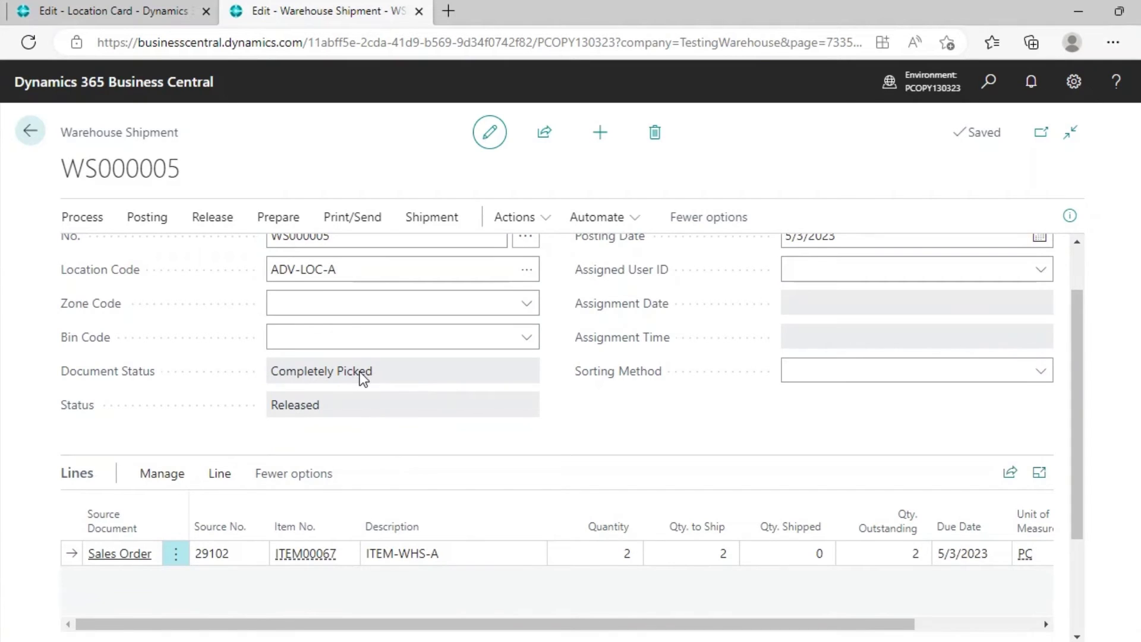
pyautogui.click(149, 218)
pyautogui.click(135, 255)
pyautogui.click(479, 363)
pyautogui.click(647, 418)
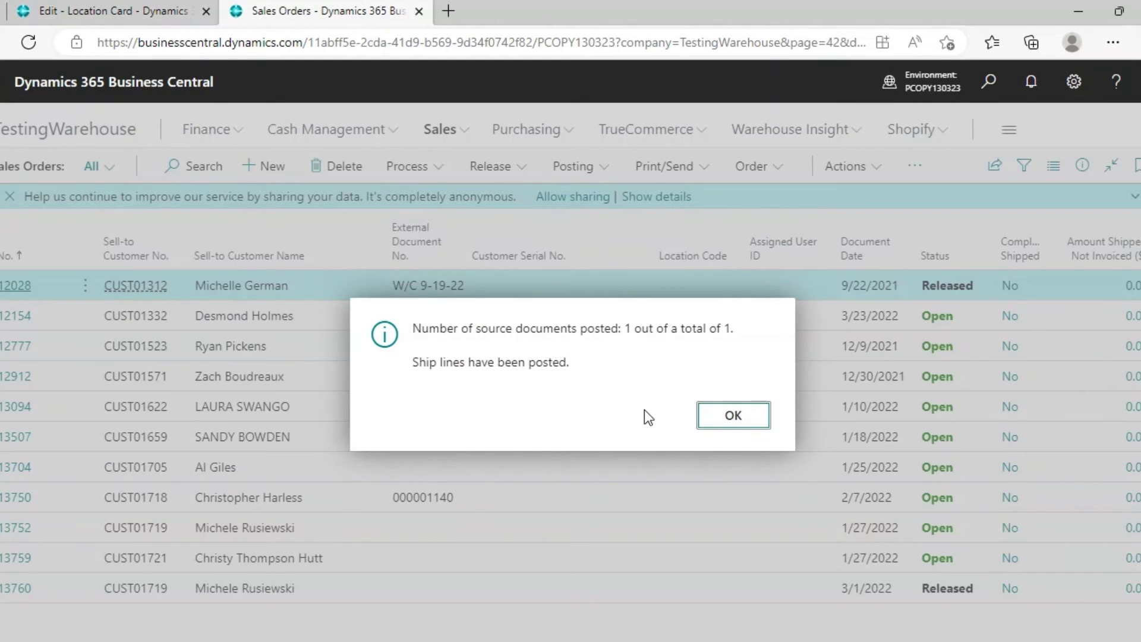
pyautogui.click(733, 416)
# - Examine the Warehouse and Bins settings on the ADV-LOC-B location card, including Directed Put-away and Pick
pyautogui.click(141, 13)
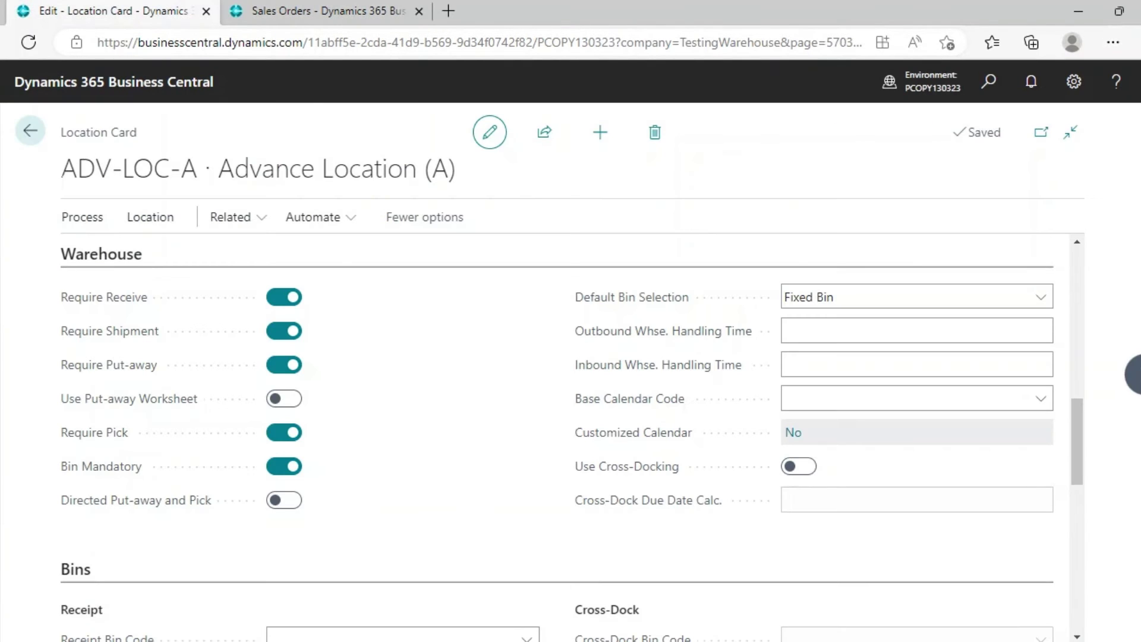
pyautogui.click(22, 136)
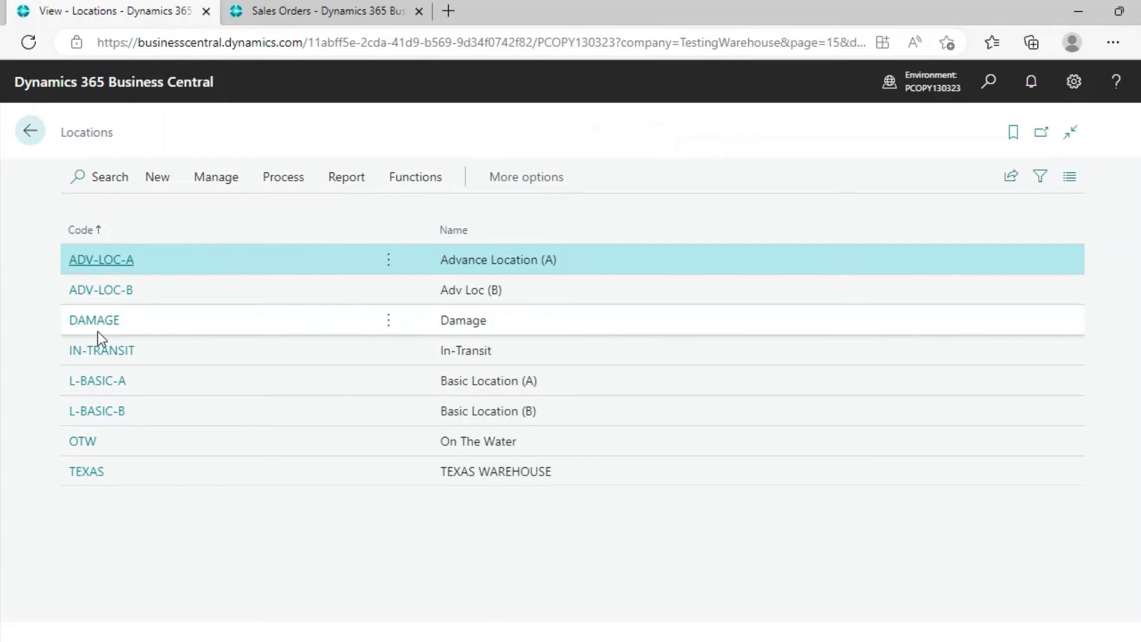
pyautogui.click(101, 297)
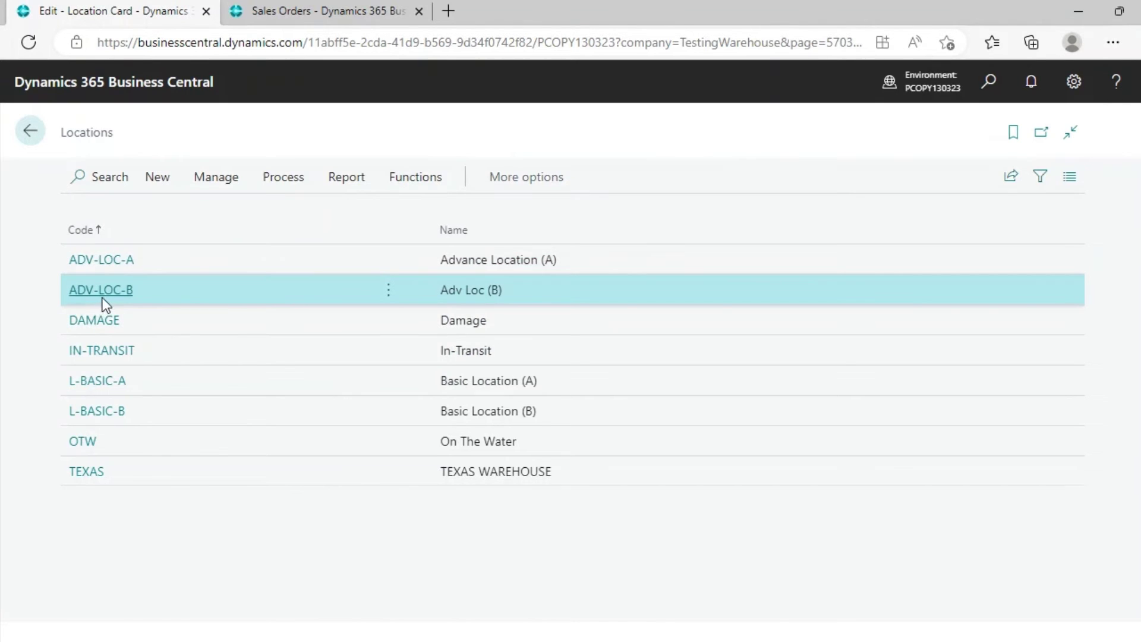
pyautogui.scroll(-10, 254, 421)
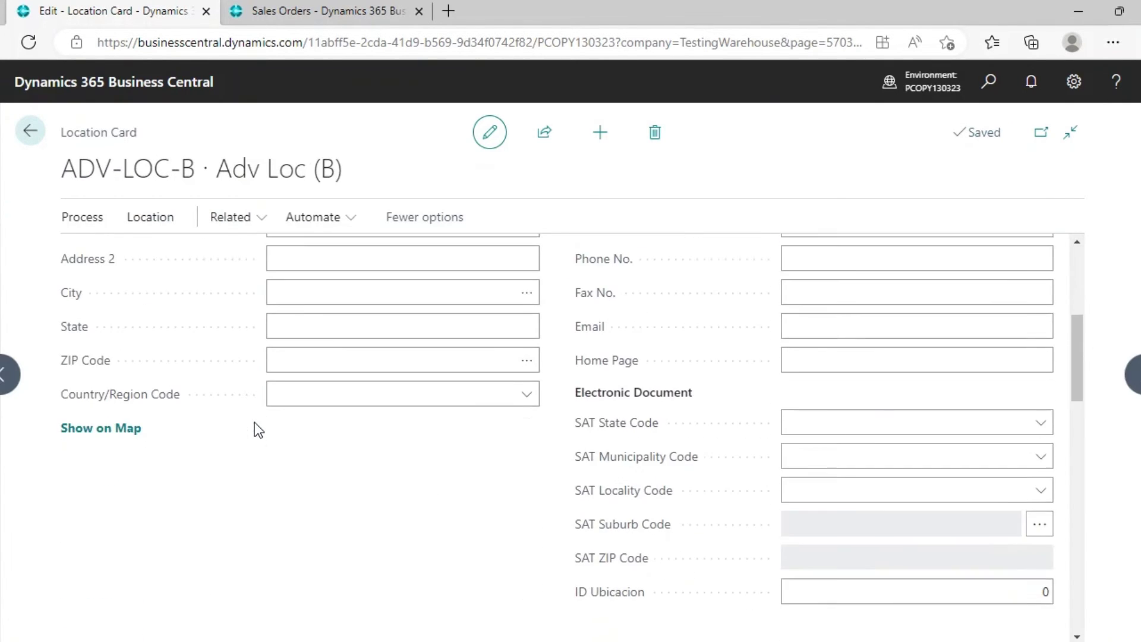
pyautogui.scroll(-3, 254, 422)
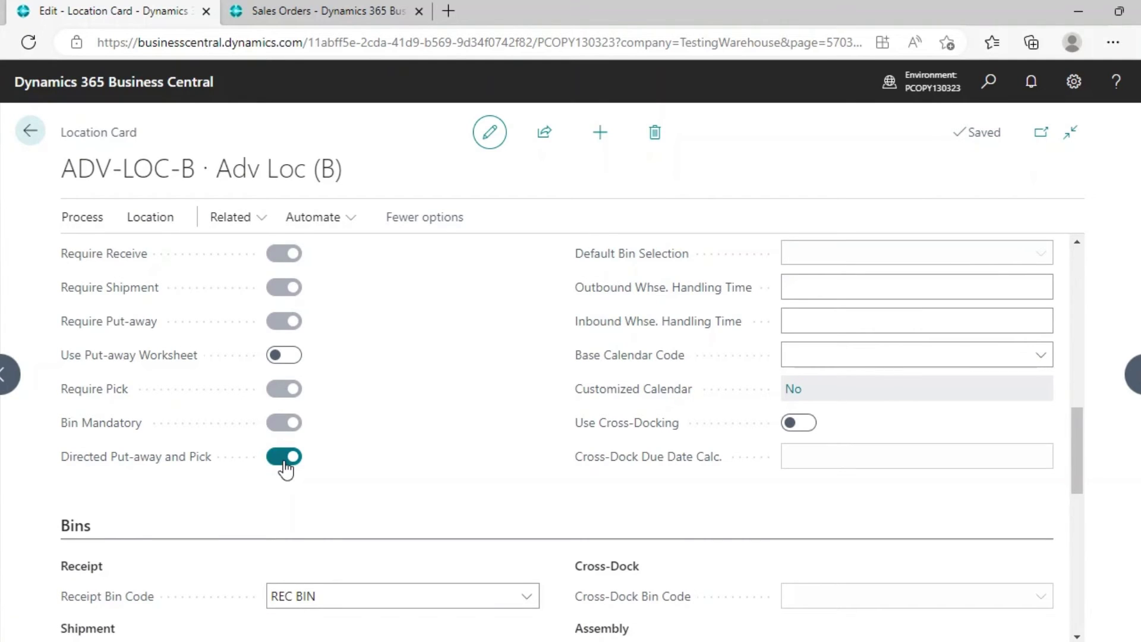
pyautogui.scroll(-3, 345, 441)
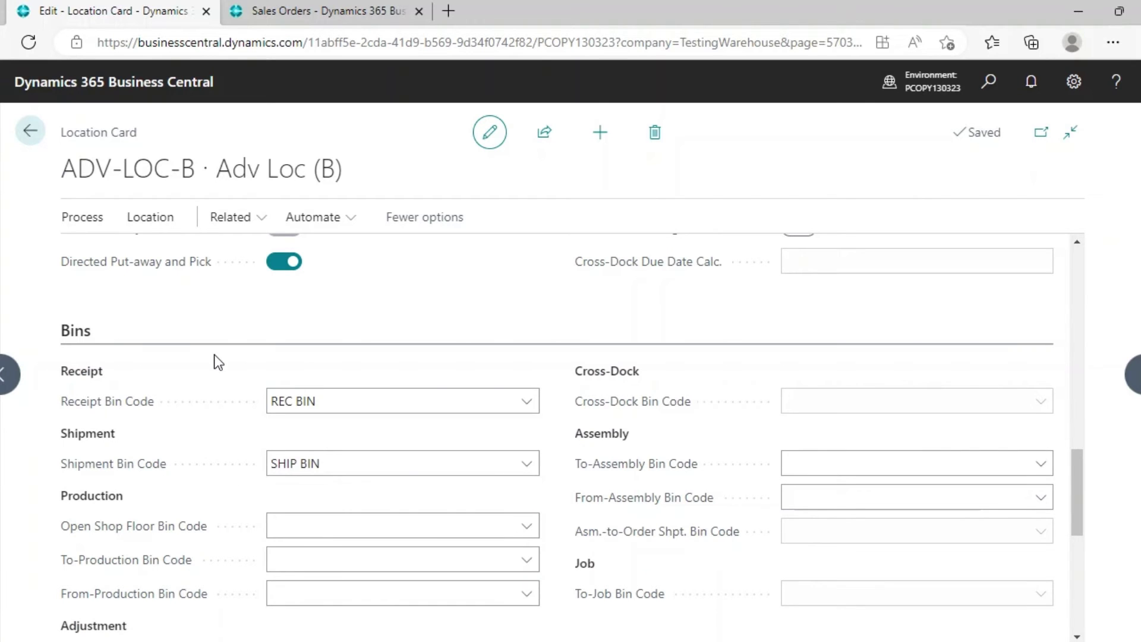
pyautogui.scroll(4, 367, 371)
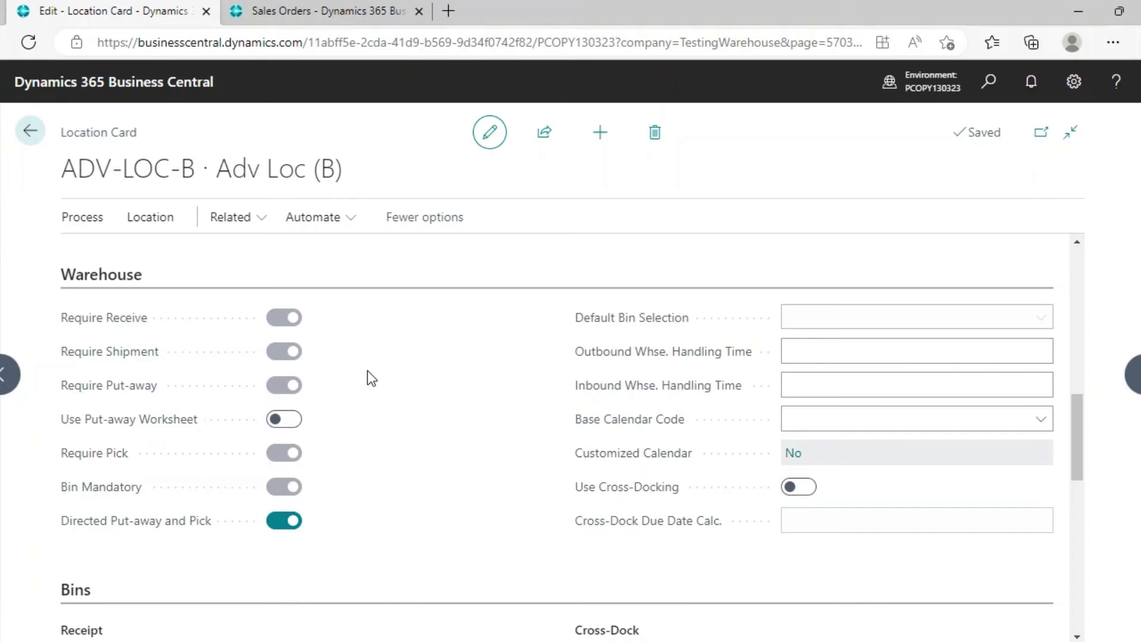
pyautogui.scroll(-10, 368, 377)
pyautogui.scroll(10, 368, 372)
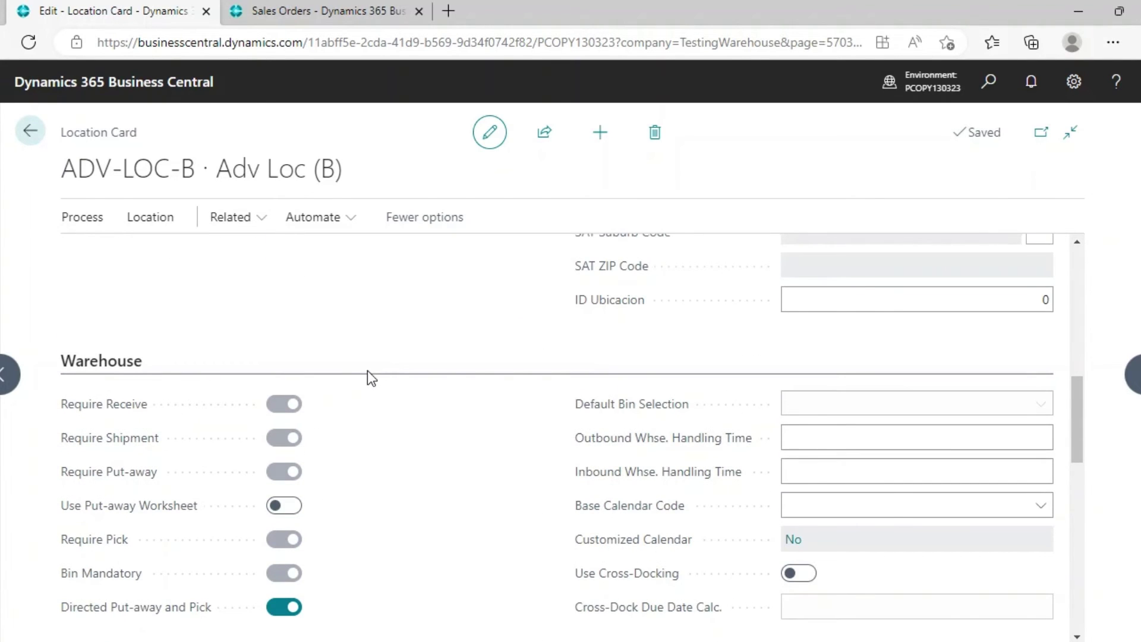
pyautogui.scroll(1, 368, 372)
pyautogui.scroll(-3, 368, 372)
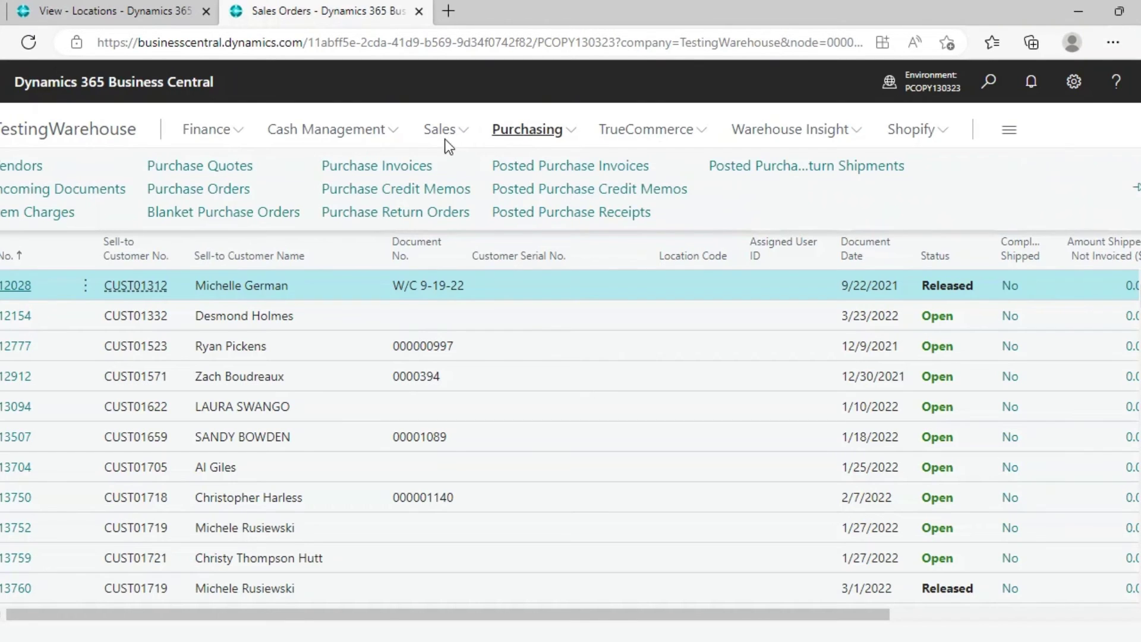
# - Assign serial numbers S004 and S005, quantity 1 each, to the ITEM00067 line of the ADV-LOC-B purchase order
pyautogui.click(240, 190)
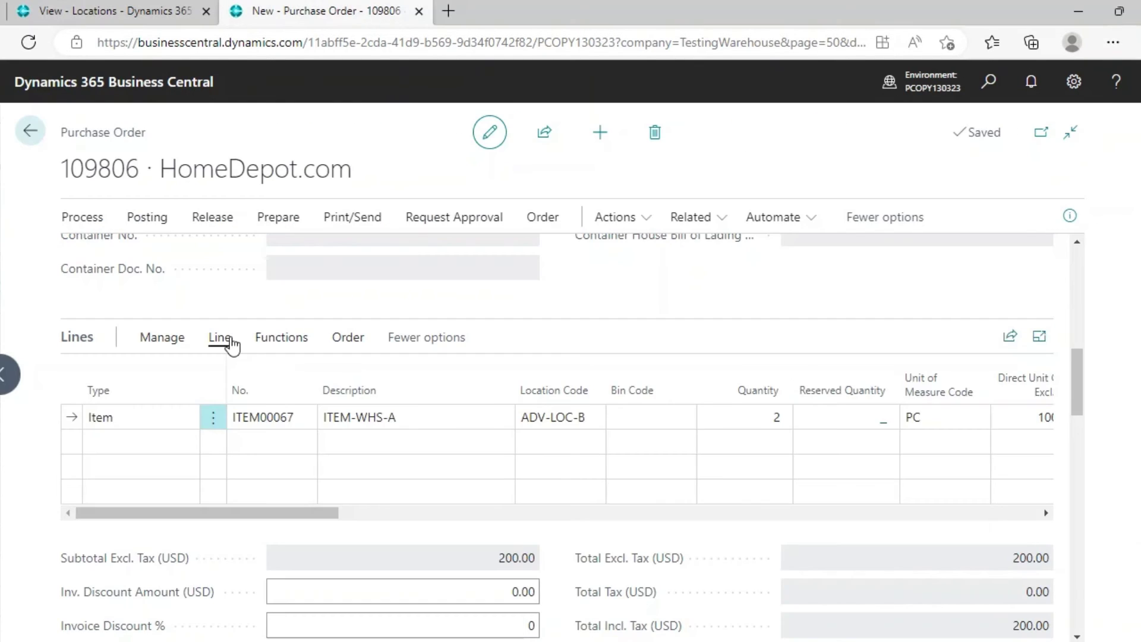
pyautogui.click(231, 342)
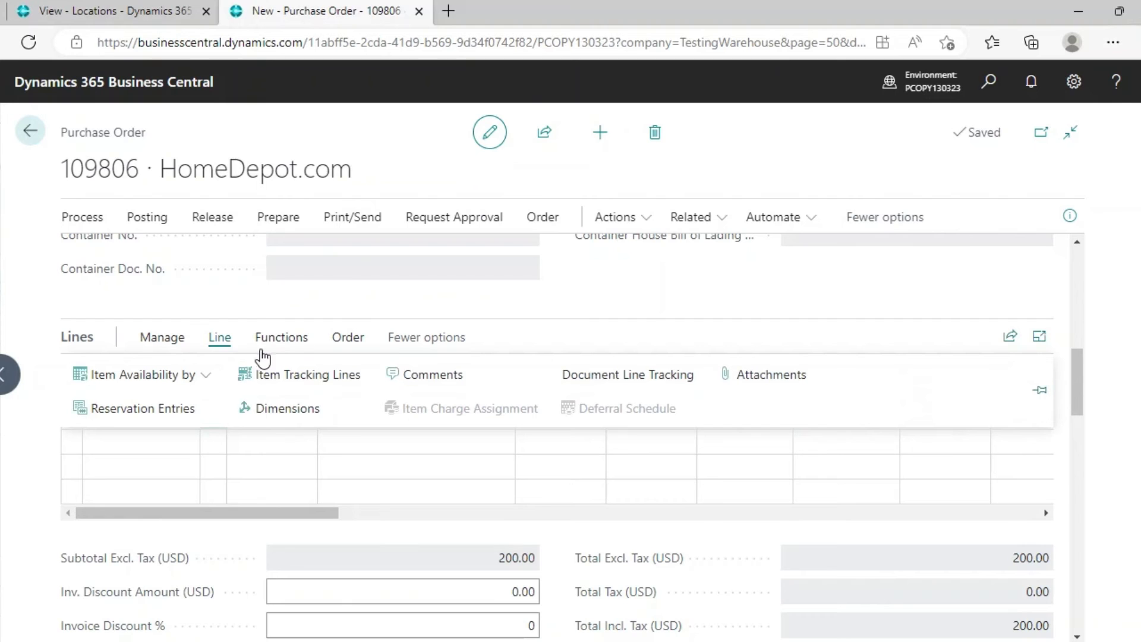
pyautogui.click(330, 380)
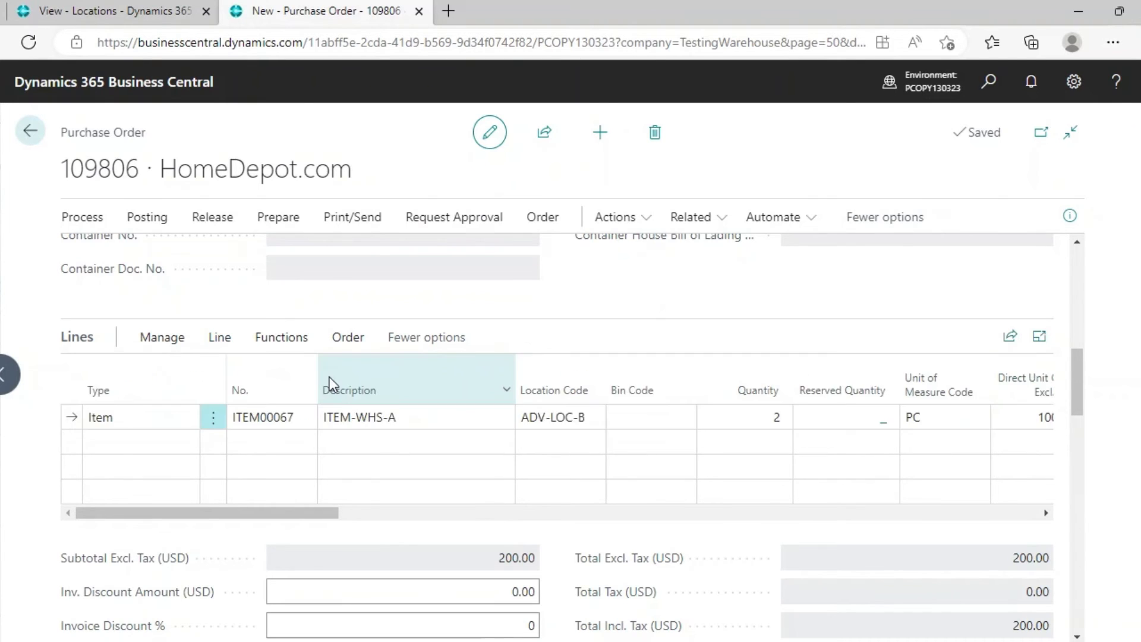
pyautogui.scroll(-2, 757, 509)
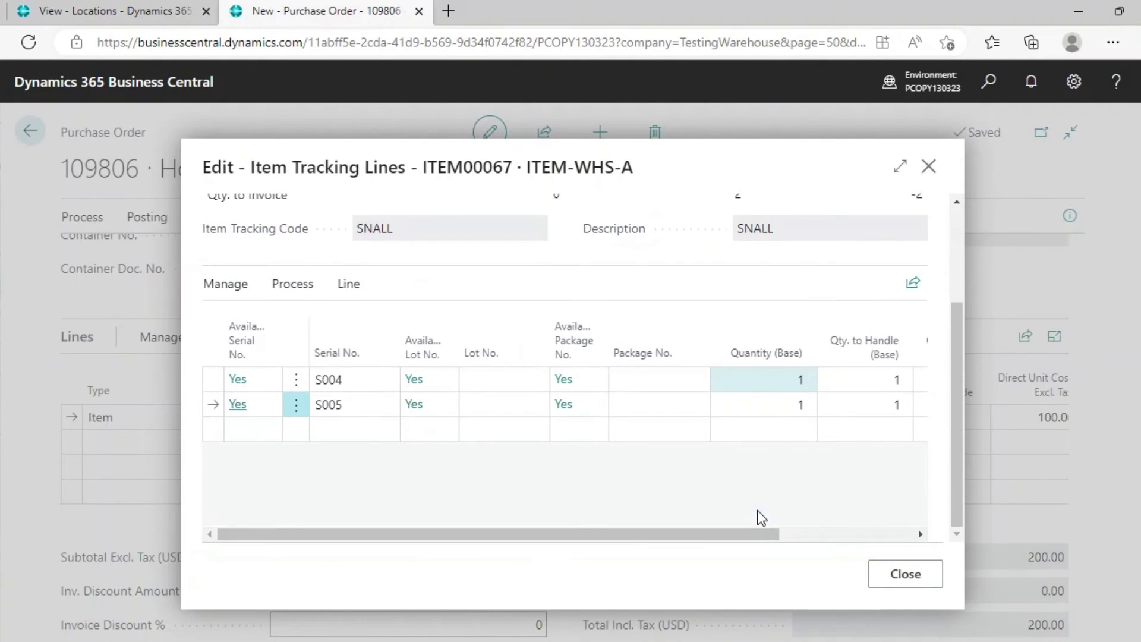
pyautogui.press('Escape')
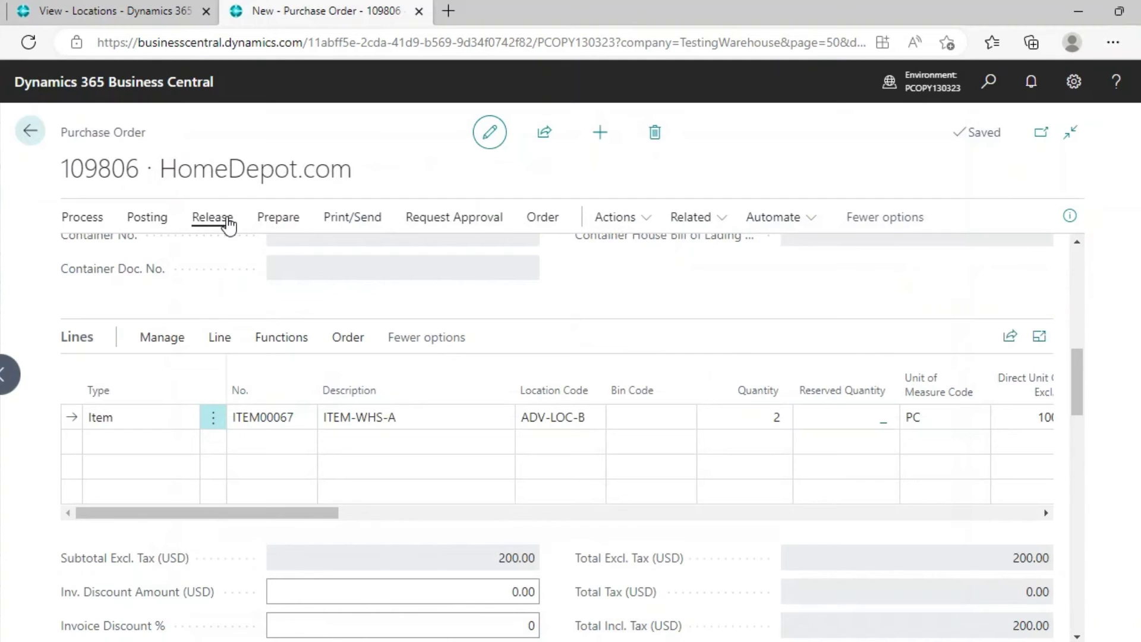
# - Release the ADV-LOC-B purchase order and create its warehouse receipt
pyautogui.click(227, 221)
pyautogui.click(523, 261)
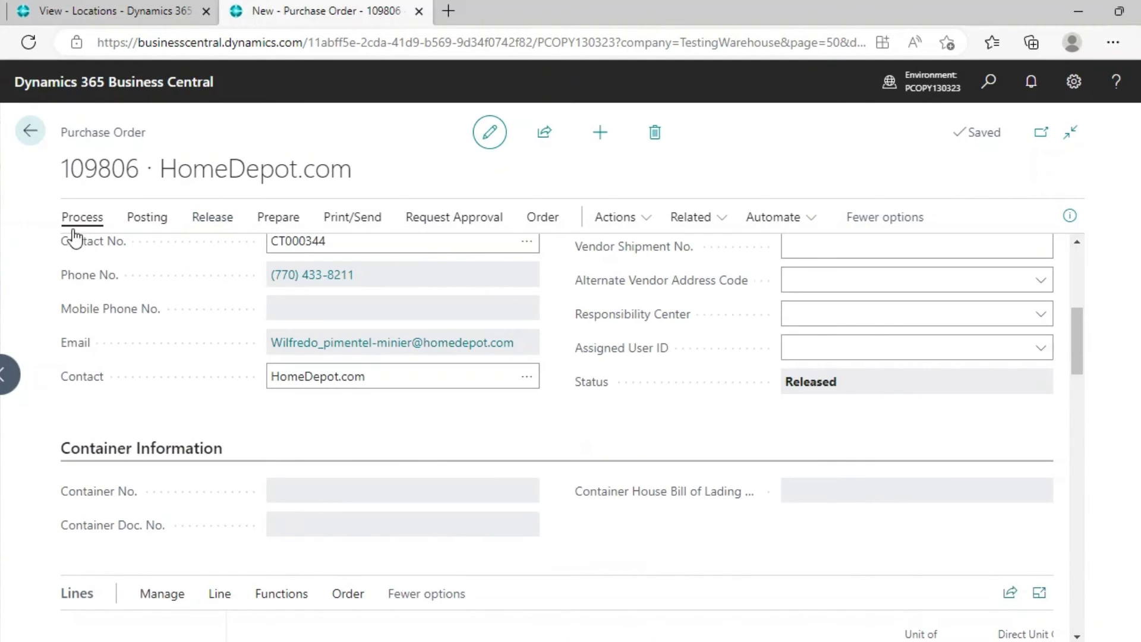
pyautogui.click(77, 228)
pyautogui.click(176, 268)
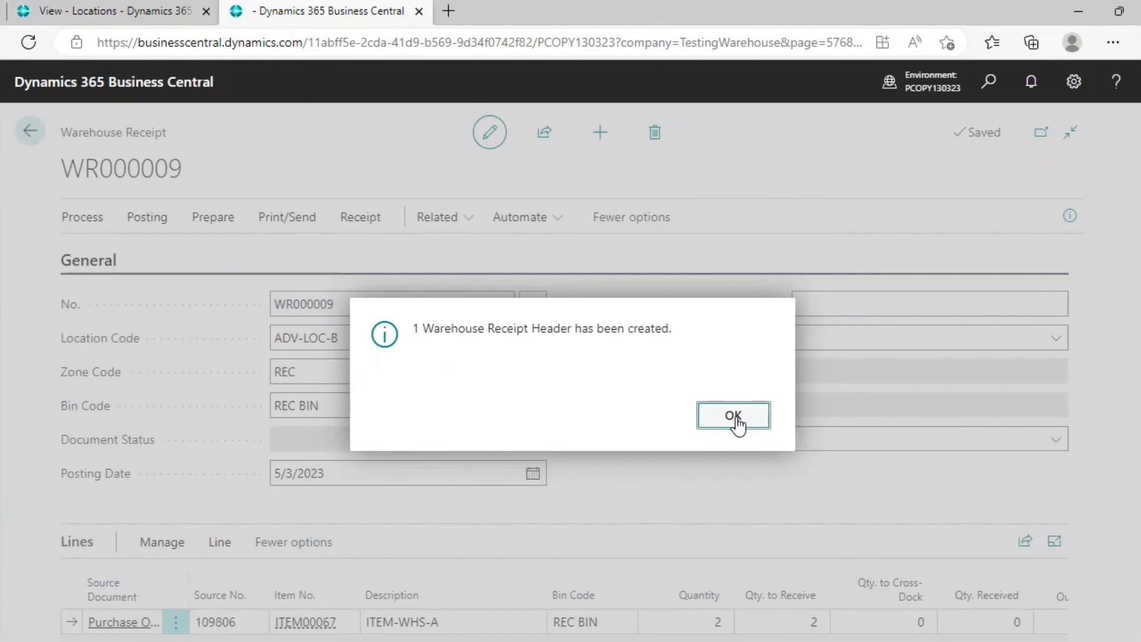
pyautogui.click(734, 416)
# - Check the bin and quantities on ADV-LOC-B warehouse receipt WR000009, and post it
pyautogui.scroll(-2, 177, 312)
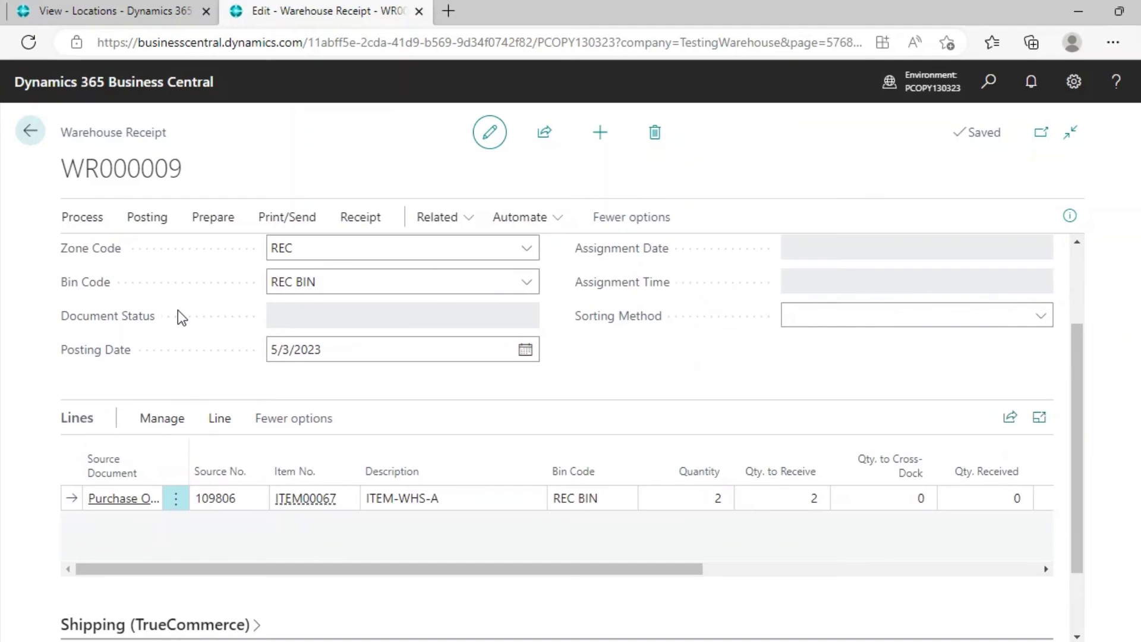
pyautogui.scroll(3, 177, 315)
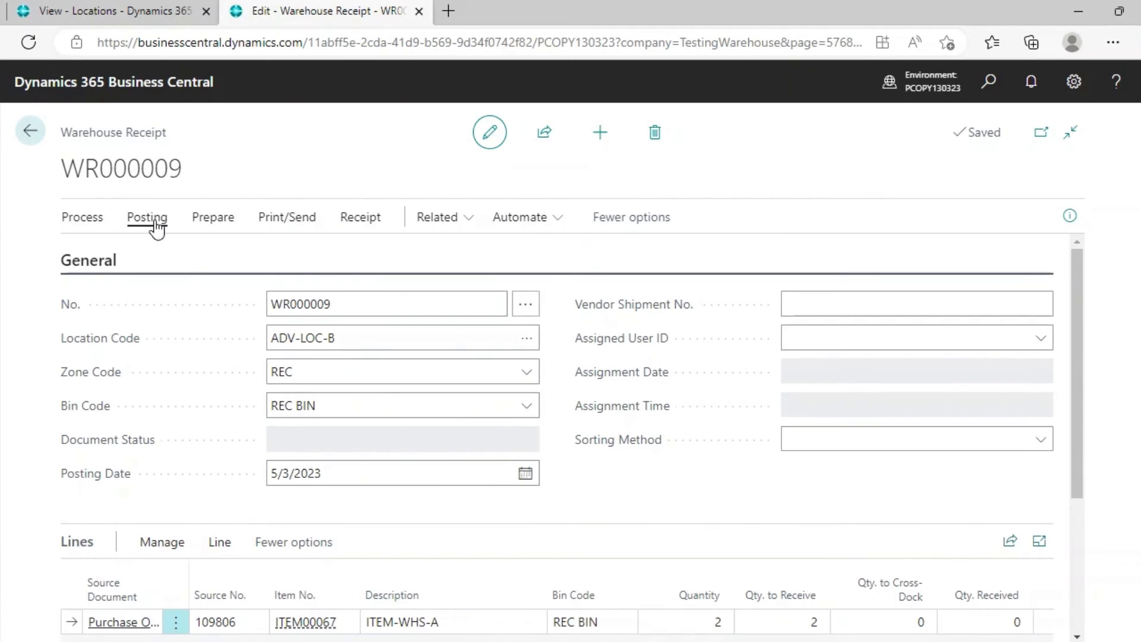
pyautogui.click(156, 224)
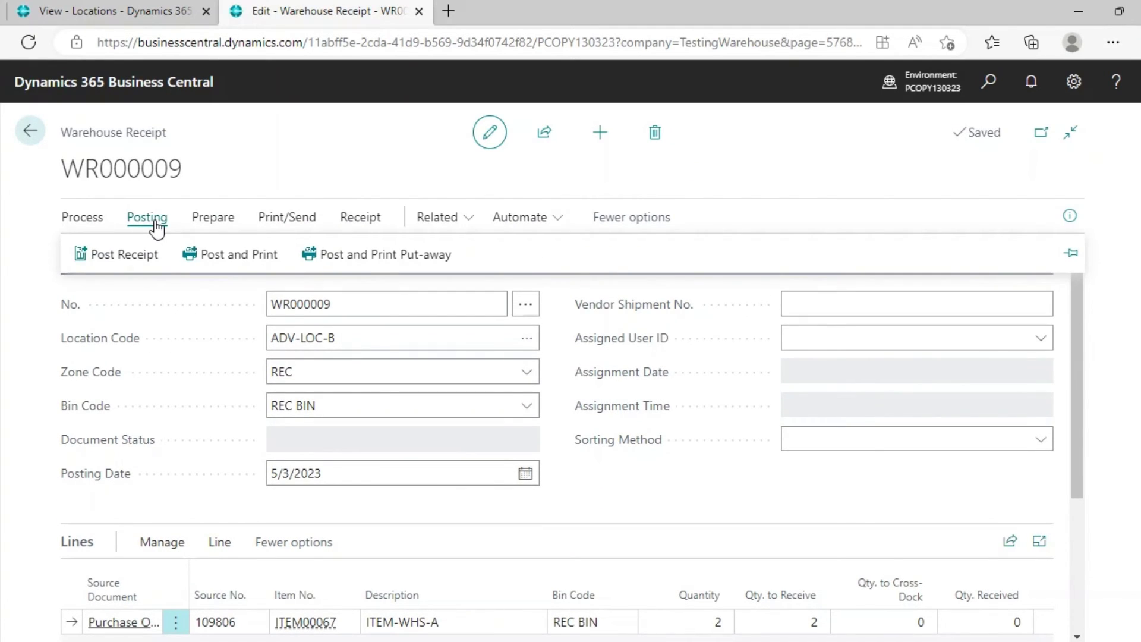
pyautogui.click(137, 252)
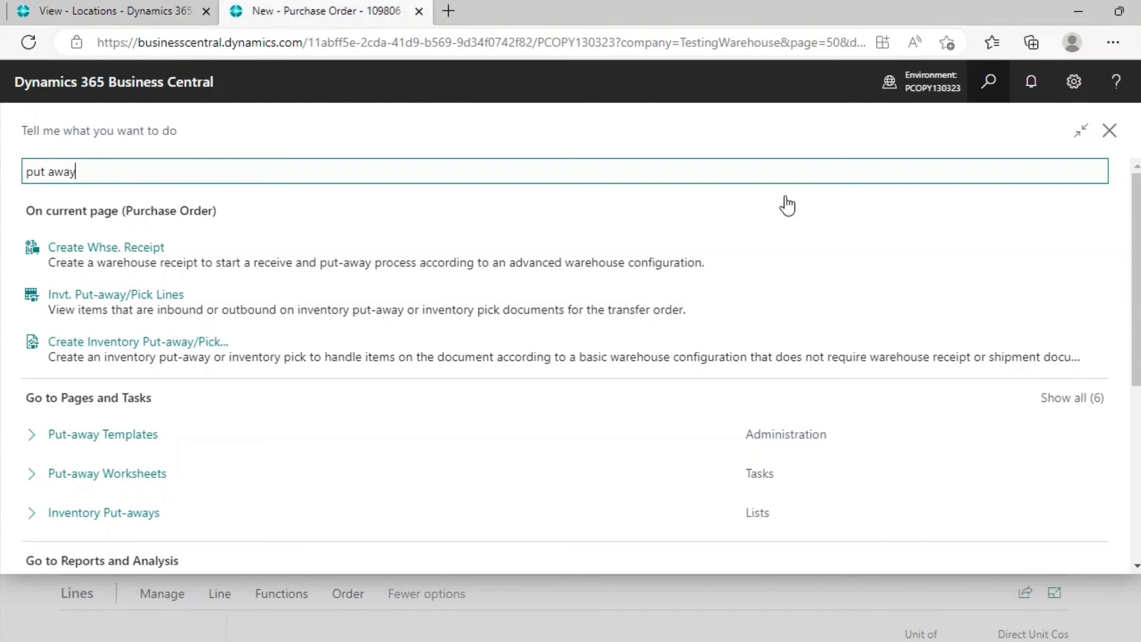
# - Try to get warehouse document P-WR0000008 into the DEFAULT put-away worksheet for ADV-LOC-B
pyautogui.click(361, 489)
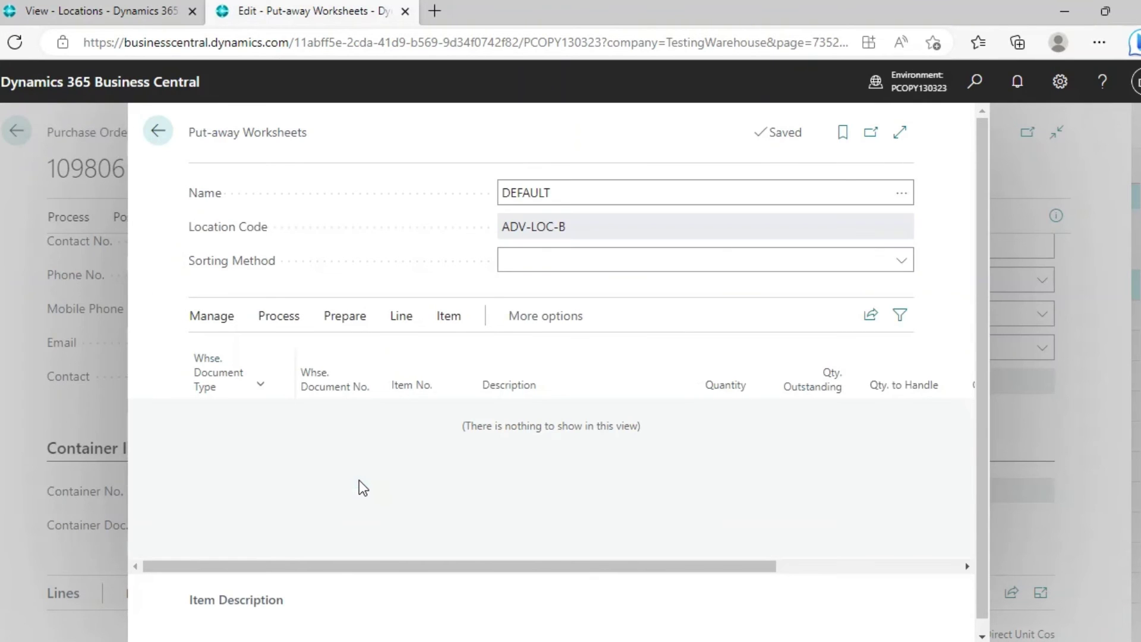
pyautogui.click(350, 327)
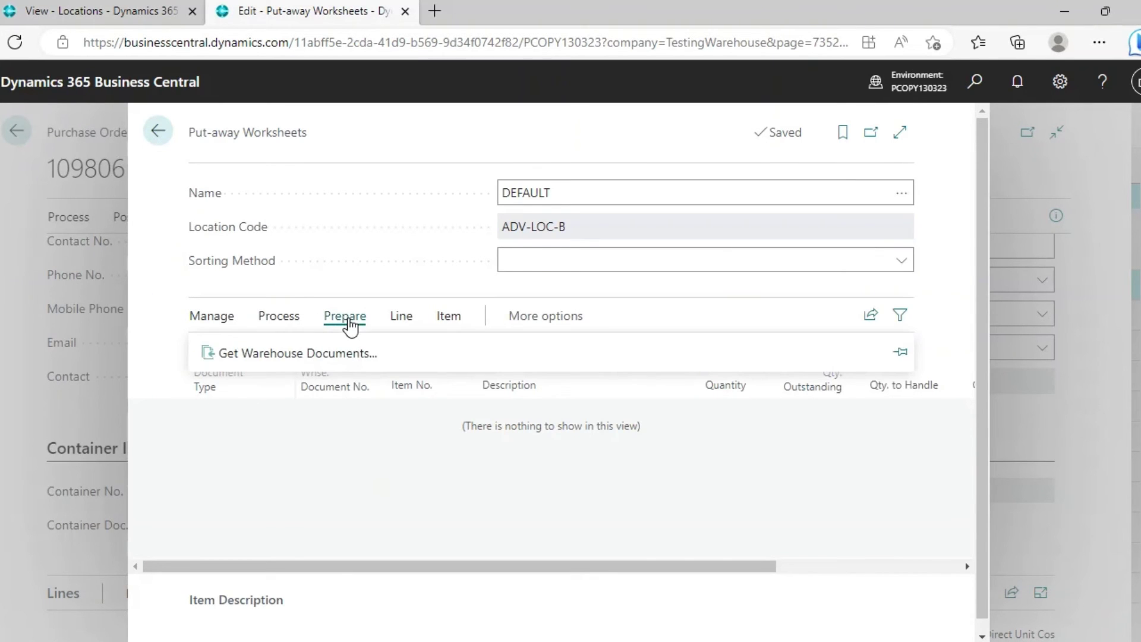
pyautogui.click(299, 352)
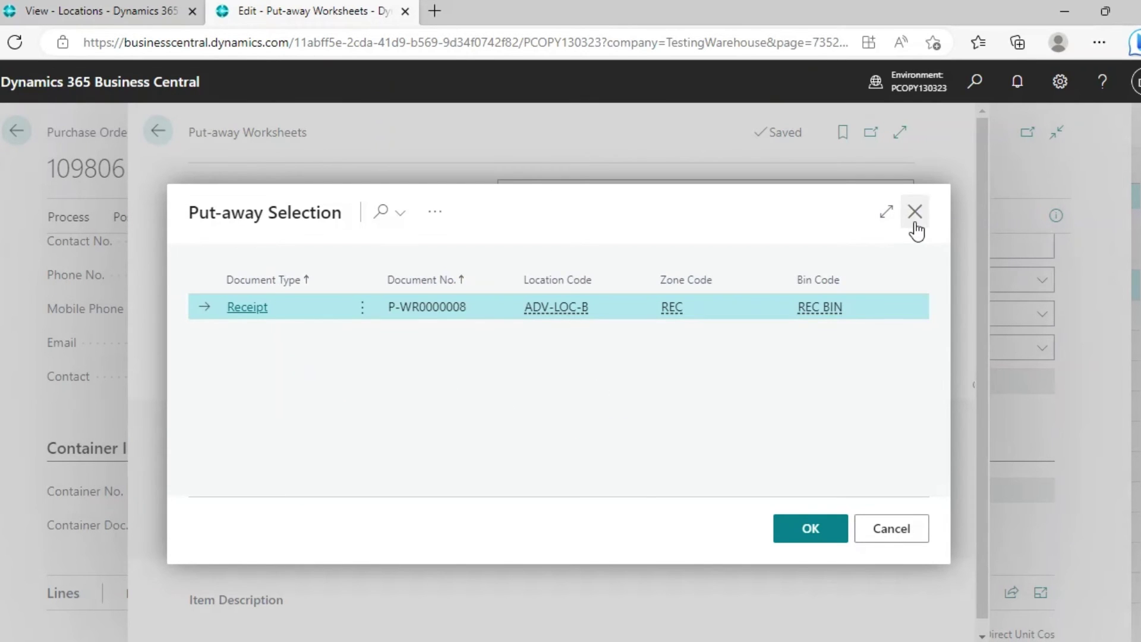
pyautogui.click(812, 529)
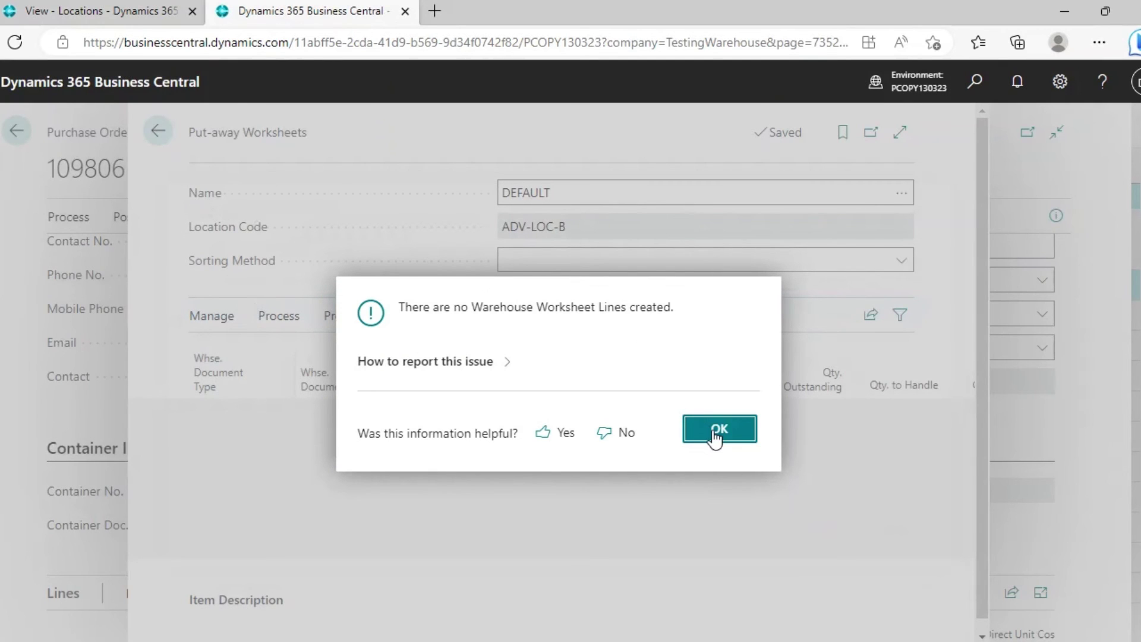
pyautogui.click(716, 437)
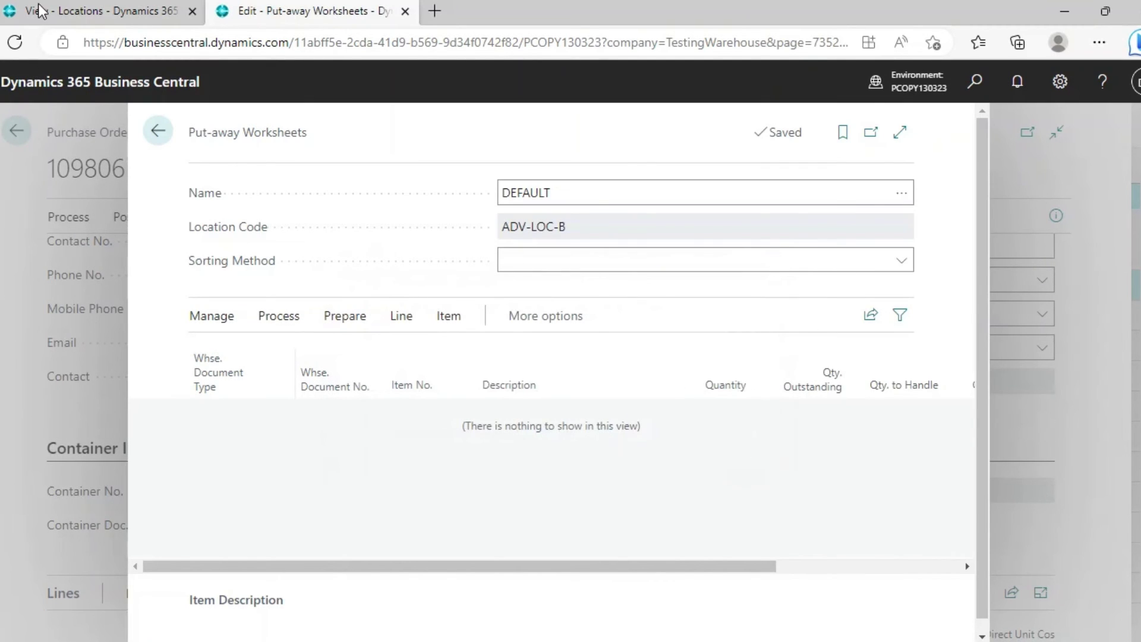
# - Open the ADV-LOC-B location card and go through its warehouse settings
pyautogui.click(84, 14)
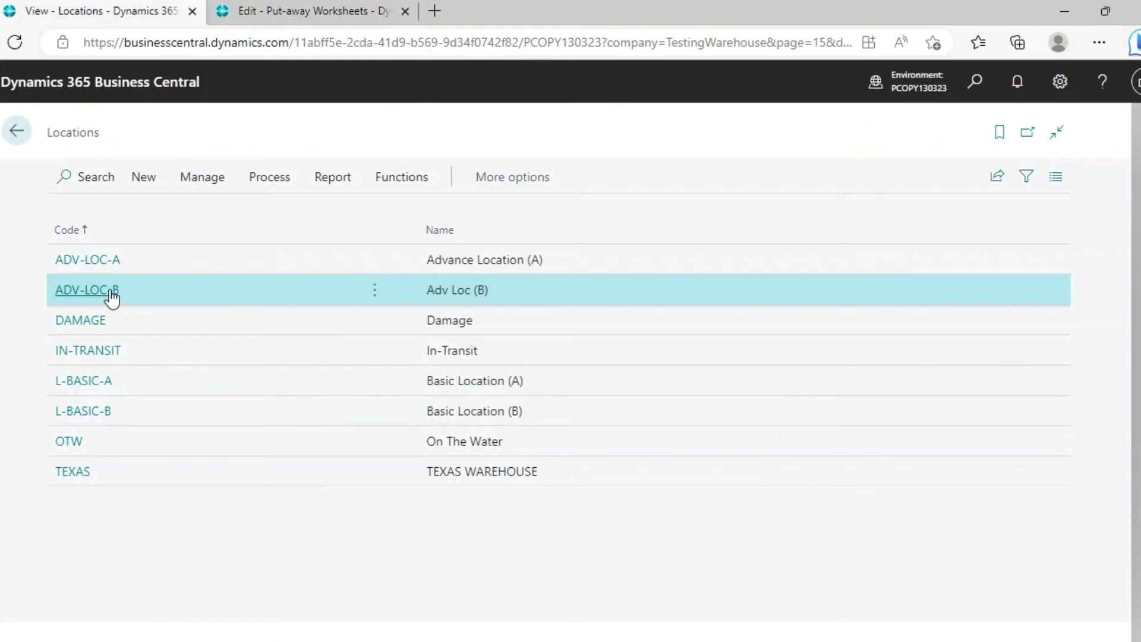
pyautogui.click(89, 290)
pyautogui.scroll(-10, 318, 475)
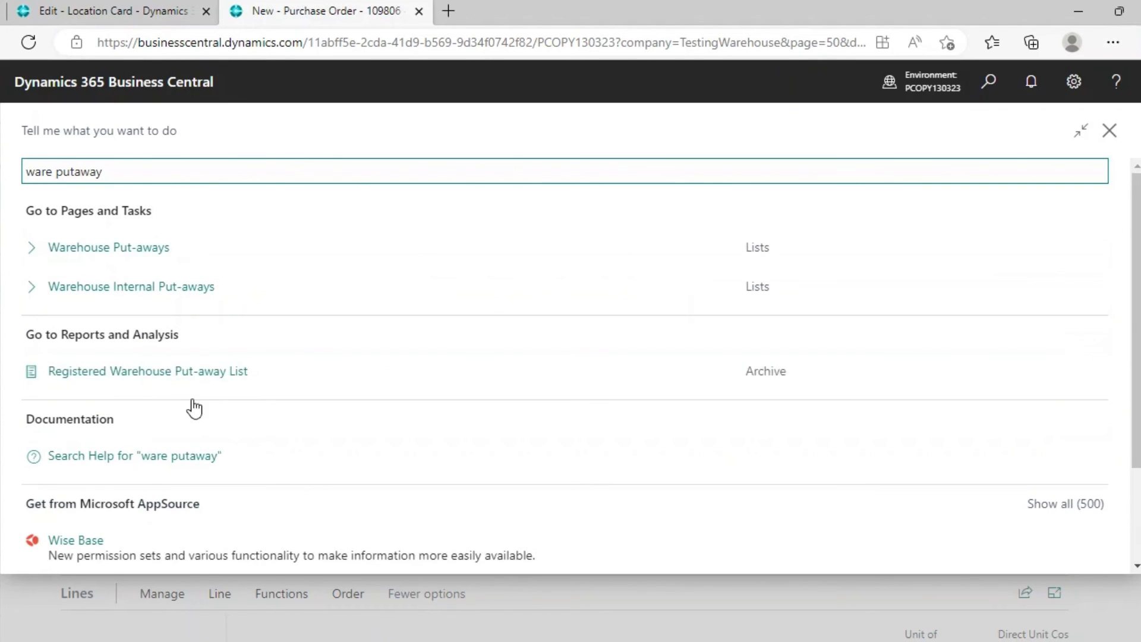
# - Find the warehouse put-aways and open put-away PU000004 for ADV-LOC-B
pyautogui.click(217, 254)
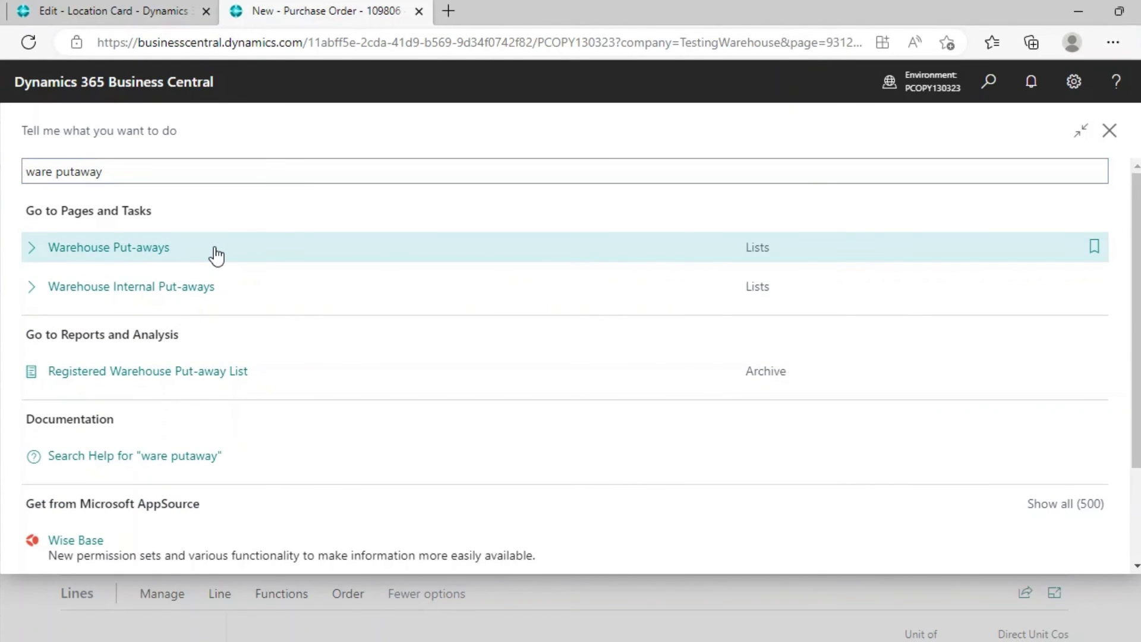
pyautogui.click(112, 278)
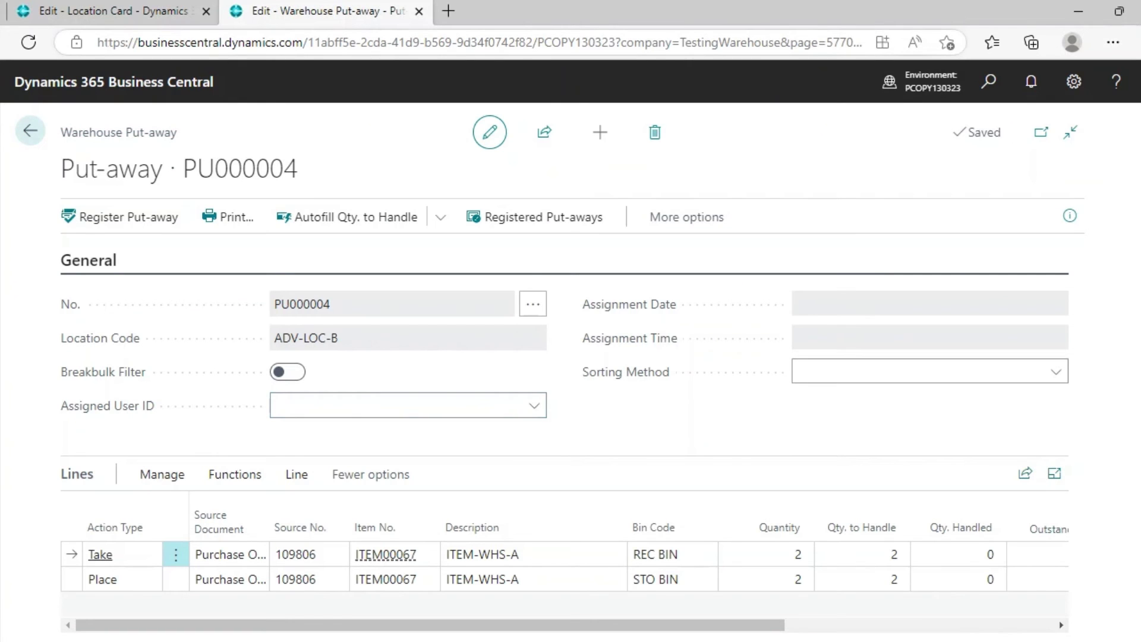
# - Review the bin codes and warehouse settings on the ADV-LOC-B location card and compare them with those of ADV-LOC-A
pyautogui.hotkey('ctrl', 'Tab')
pyautogui.scroll(-5, 330, 519)
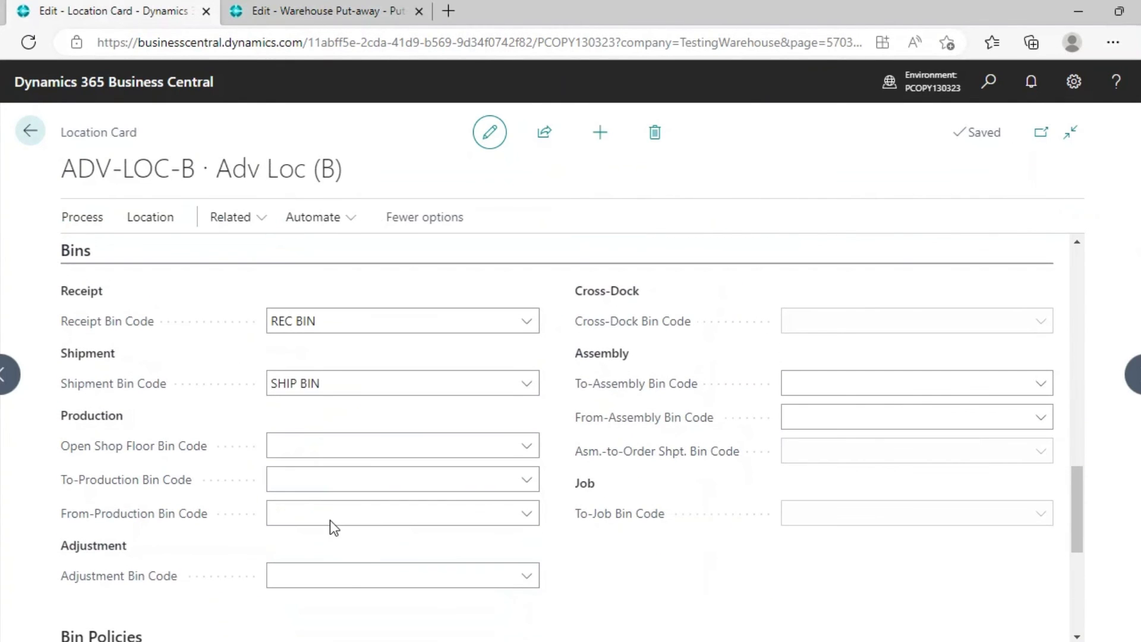
pyautogui.click(154, 383)
pyautogui.scroll(-1, 266, 408)
pyautogui.click(416, 526)
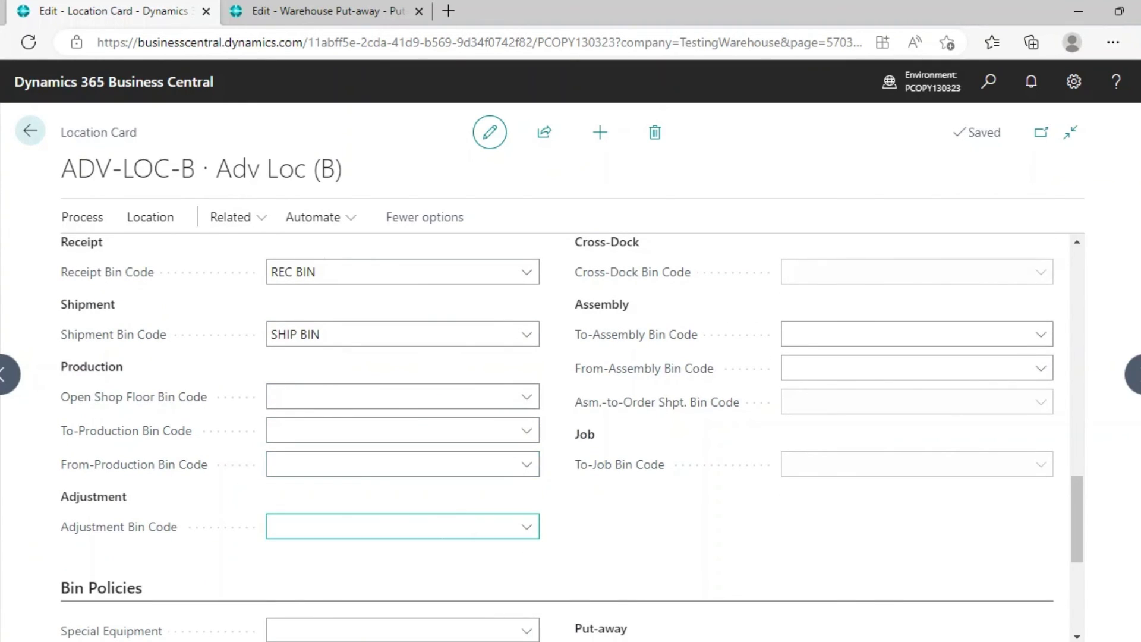
pyautogui.click(408, 463)
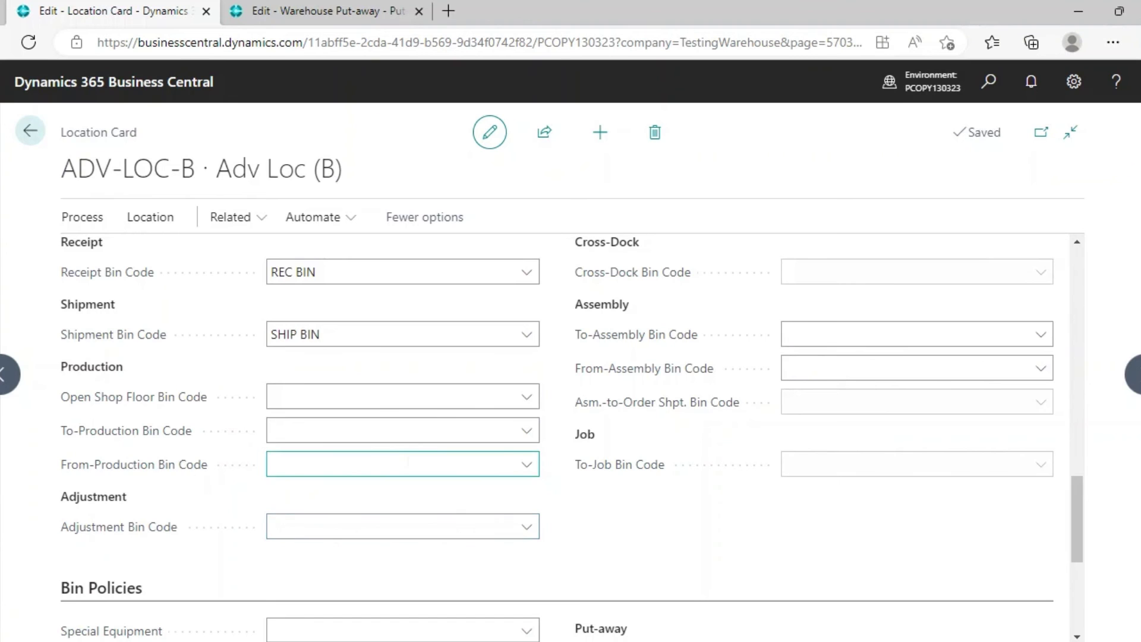
pyautogui.scroll(10, 407, 463)
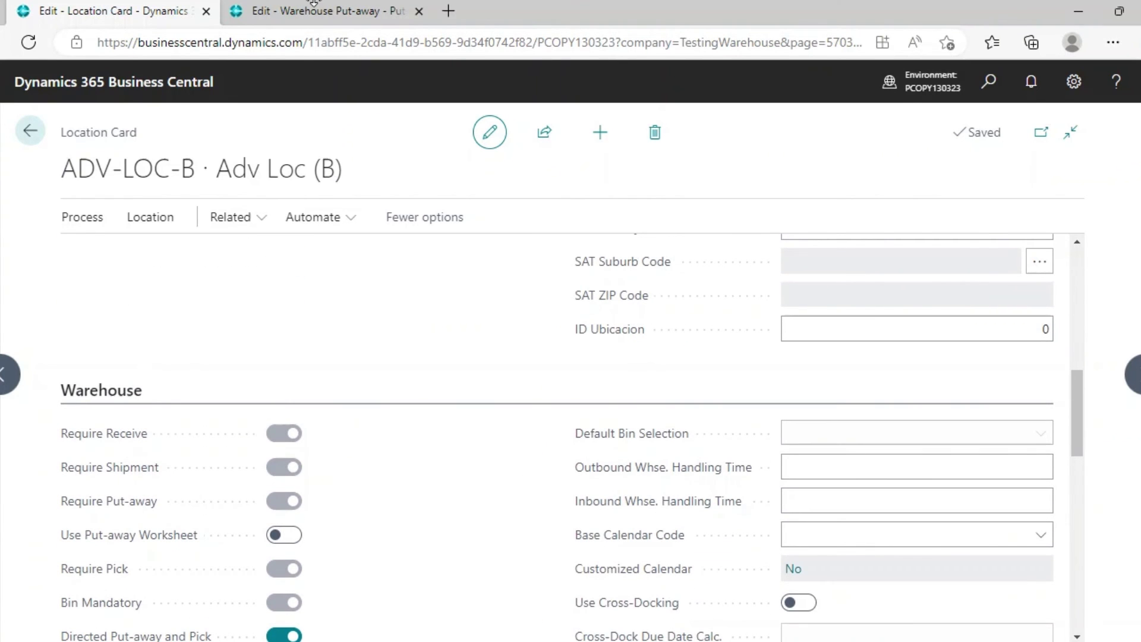
pyautogui.click(11, 393)
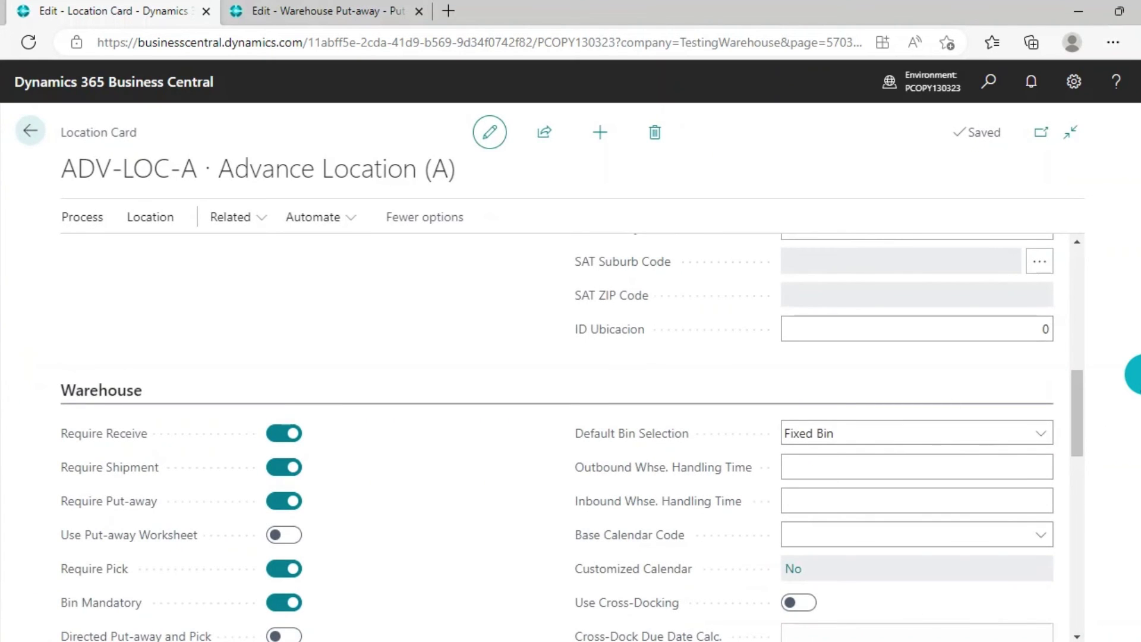
# - Post the ADV-LOC-B purchase order with the Invoice option, without opening the posted invoice
pyautogui.click(264, 12)
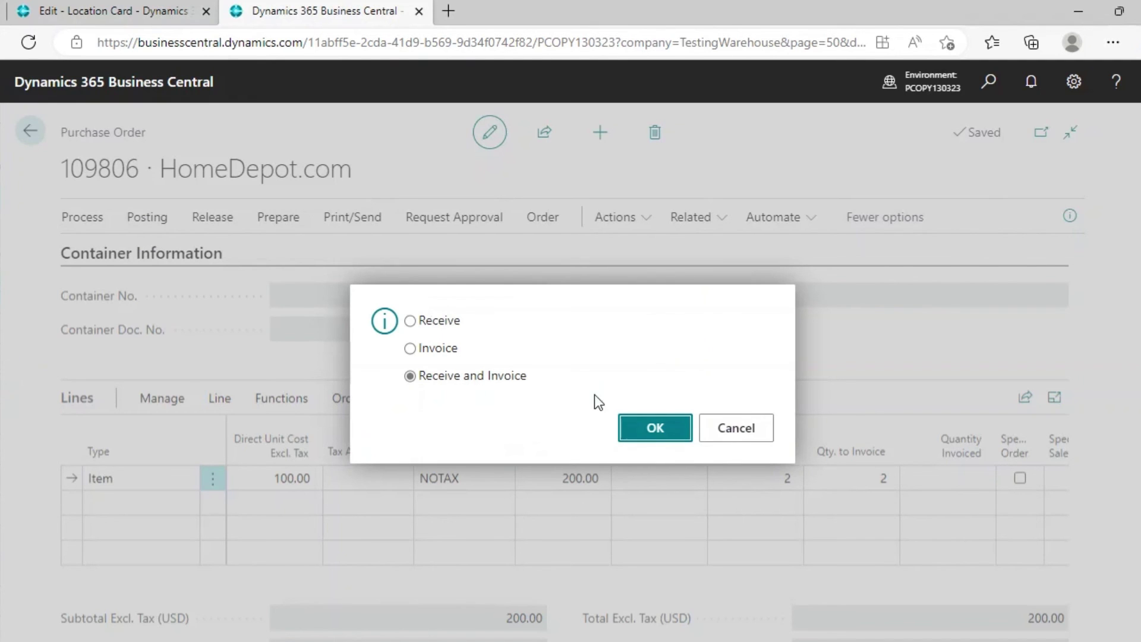
pyautogui.click(440, 349)
pyautogui.click(644, 431)
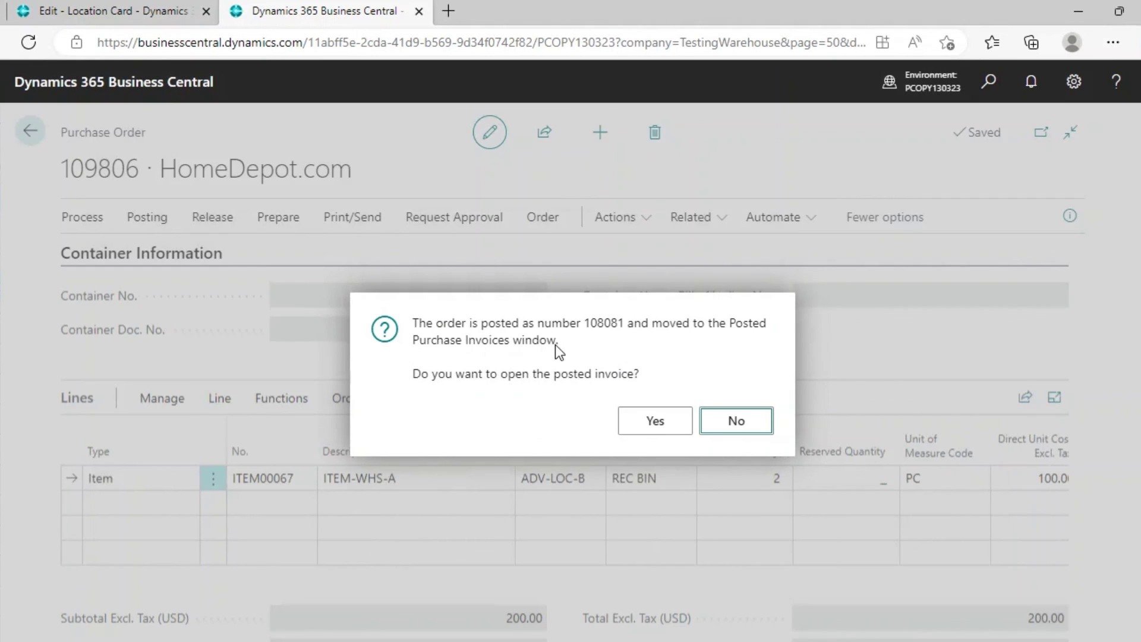
pyautogui.press('Return')
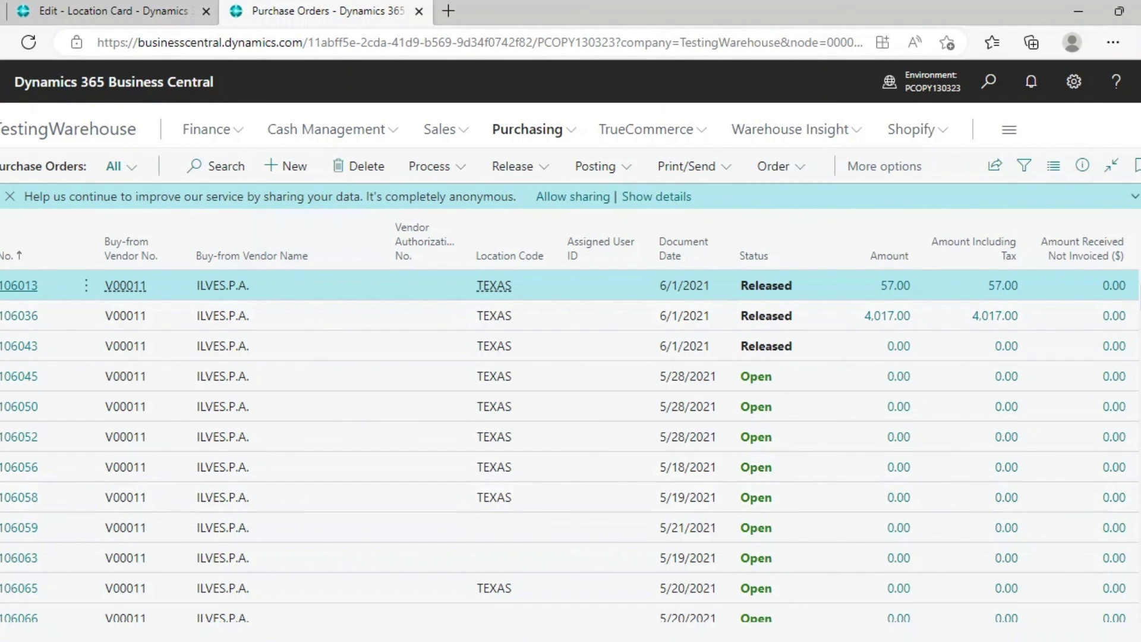
# - Assign serial numbers S005 and S004, quantity 1 each, to the ITEM00067 line of a new ADV-LOC-B sales order
pyautogui.click(442, 132)
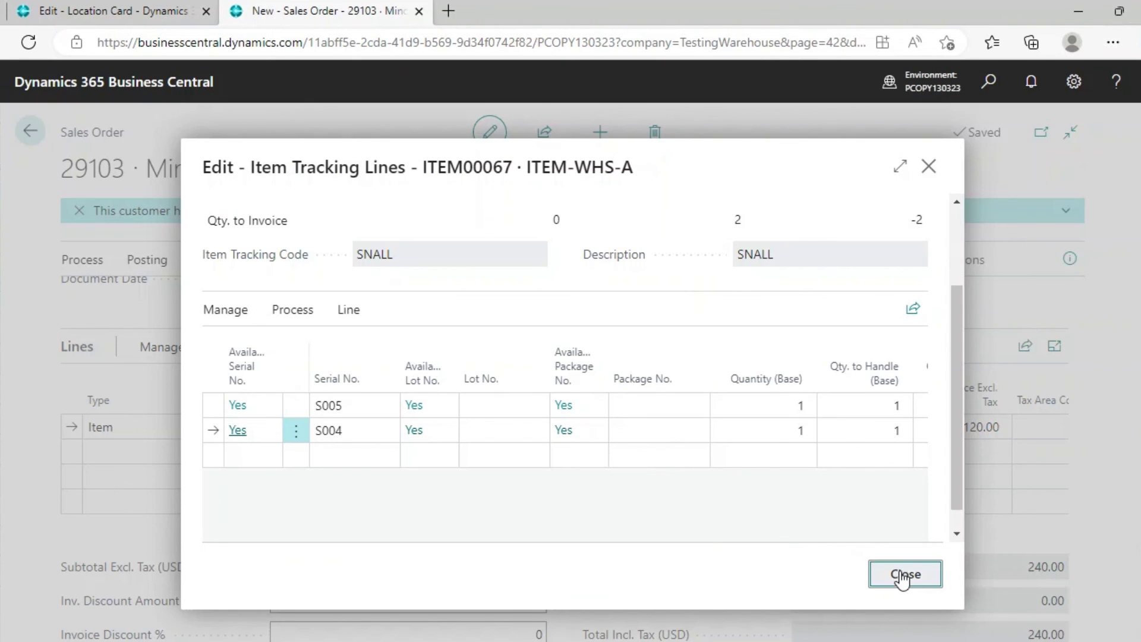
pyautogui.click(905, 575)
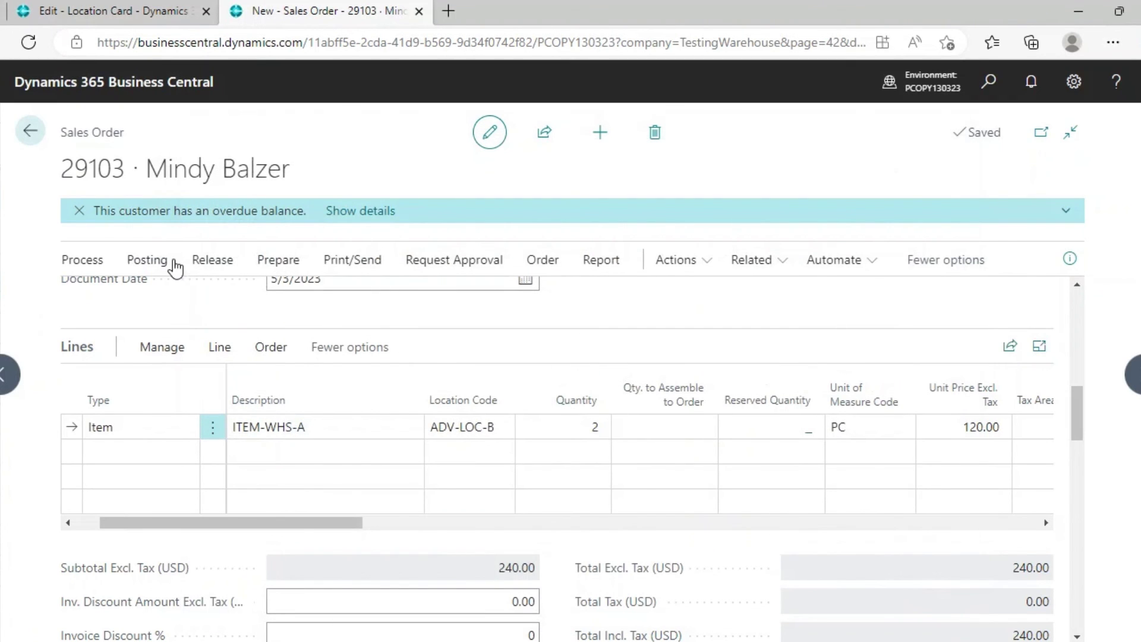
# - Release the ADV-LOC-B sales order and create its warehouse shipment
pyautogui.click(202, 259)
pyautogui.click(116, 310)
pyautogui.click(83, 261)
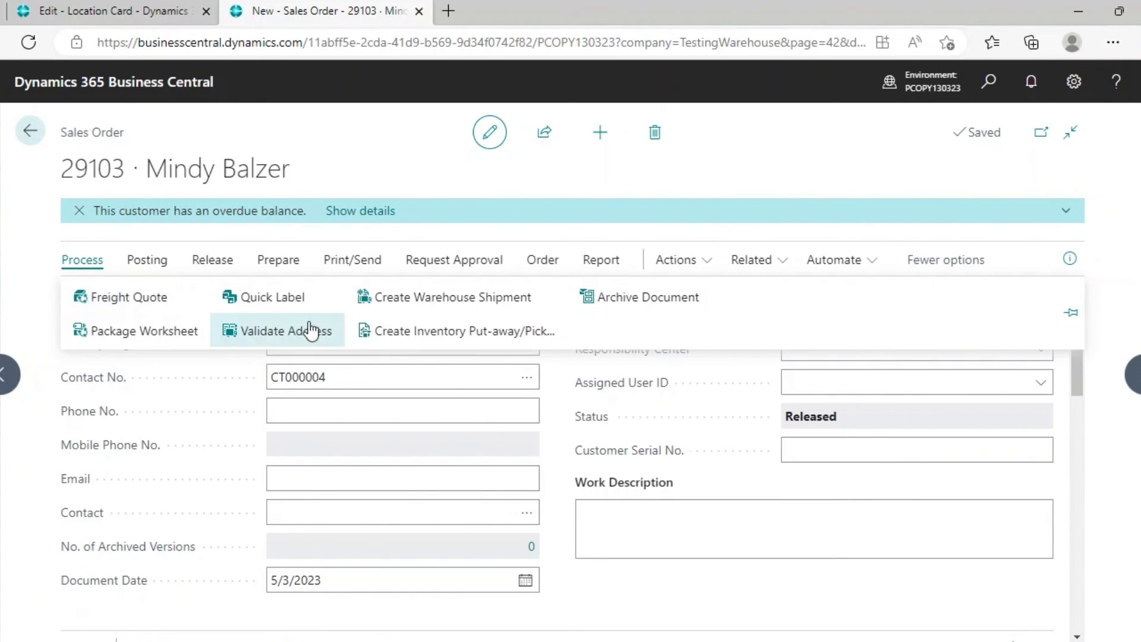
pyautogui.click(428, 306)
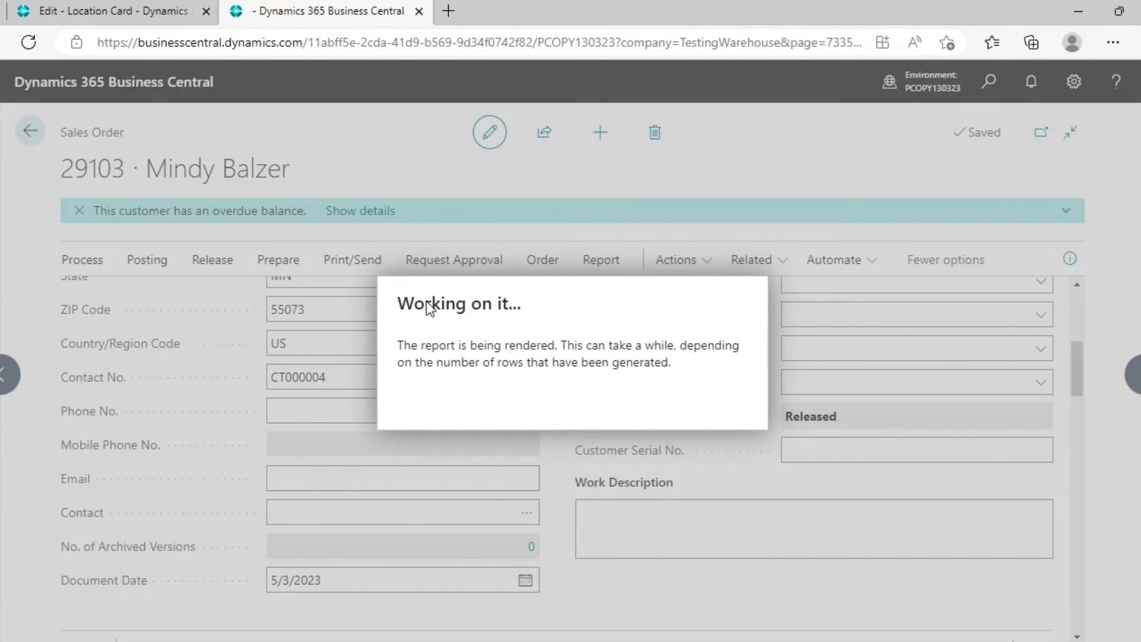
pyautogui.press('Return')
# - Create a pick for warehouse shipment WS000006 with the default options
pyautogui.click(71, 218)
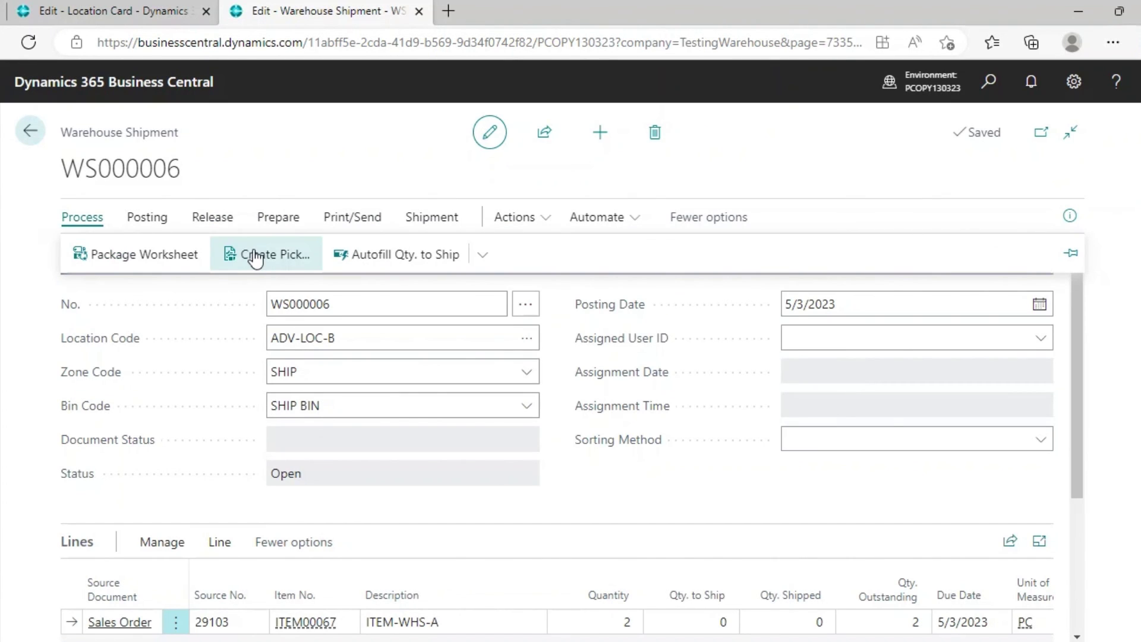
pyautogui.click(277, 265)
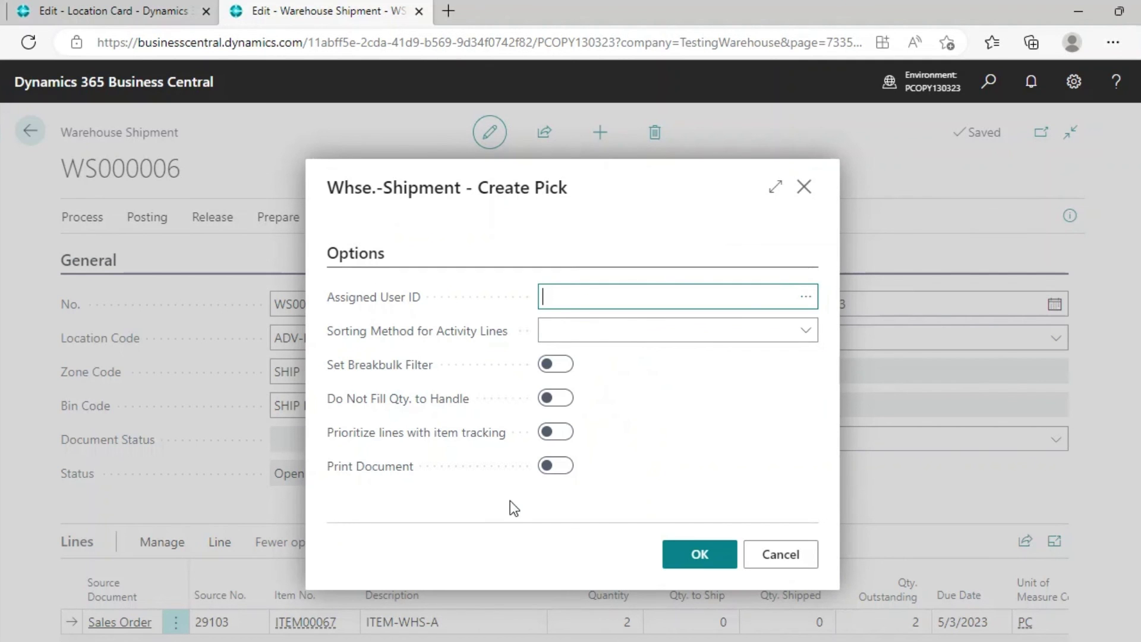
pyautogui.click(698, 554)
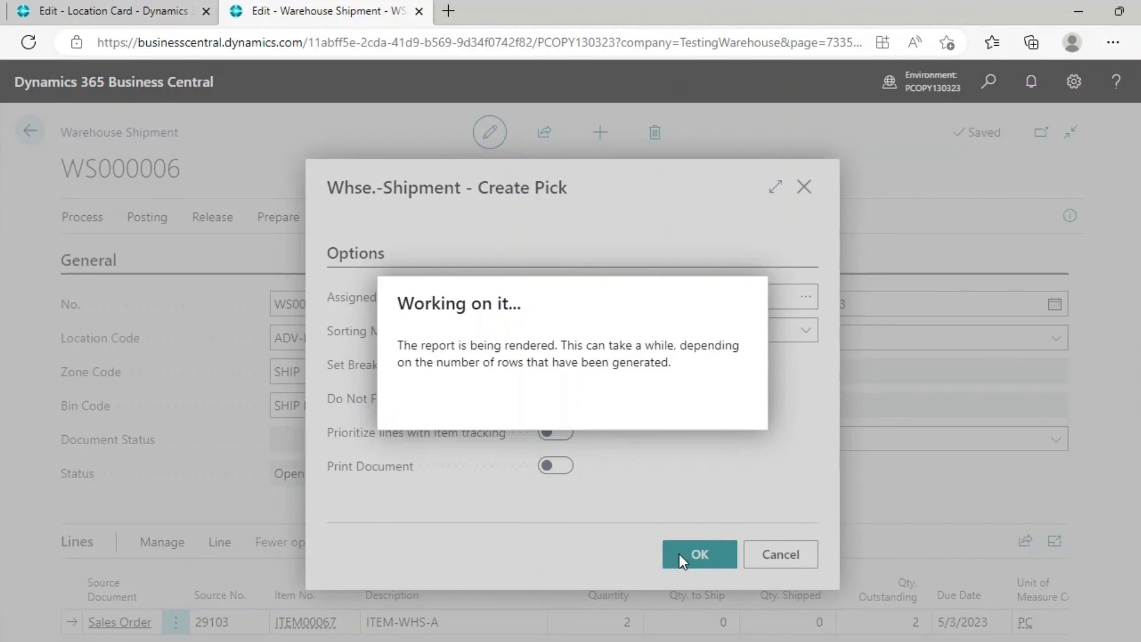
pyautogui.press('Return')
# - Open warehouse pick PI000004 from the shipment's pick lines and check its STO BIN and SHIP BIN lines
pyautogui.click(432, 216)
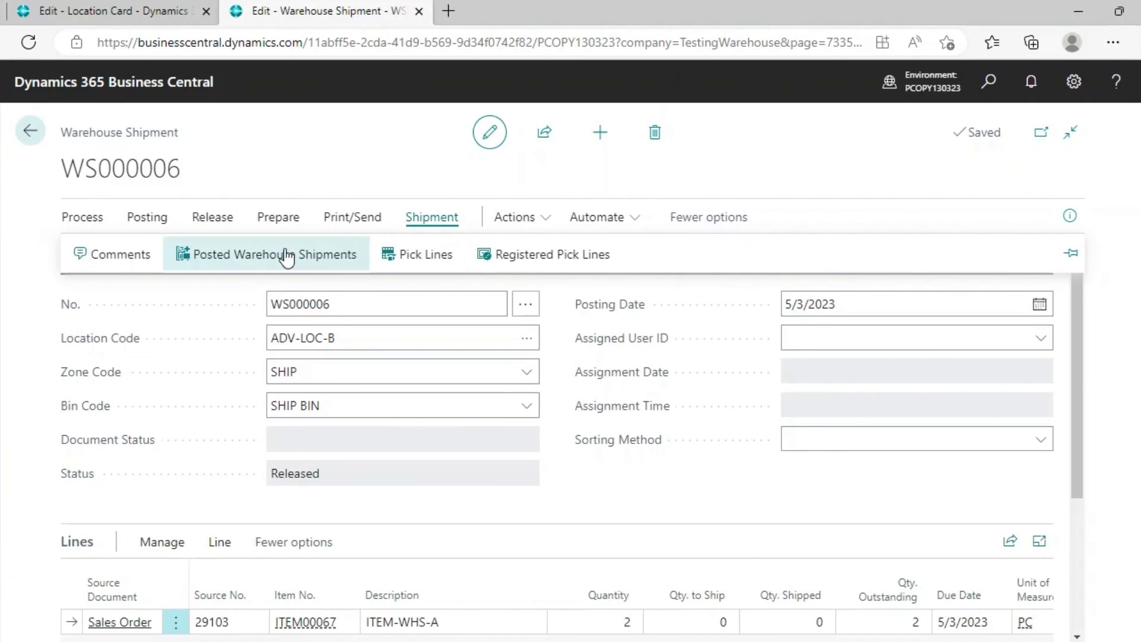
pyautogui.click(432, 262)
pyautogui.click(723, 494)
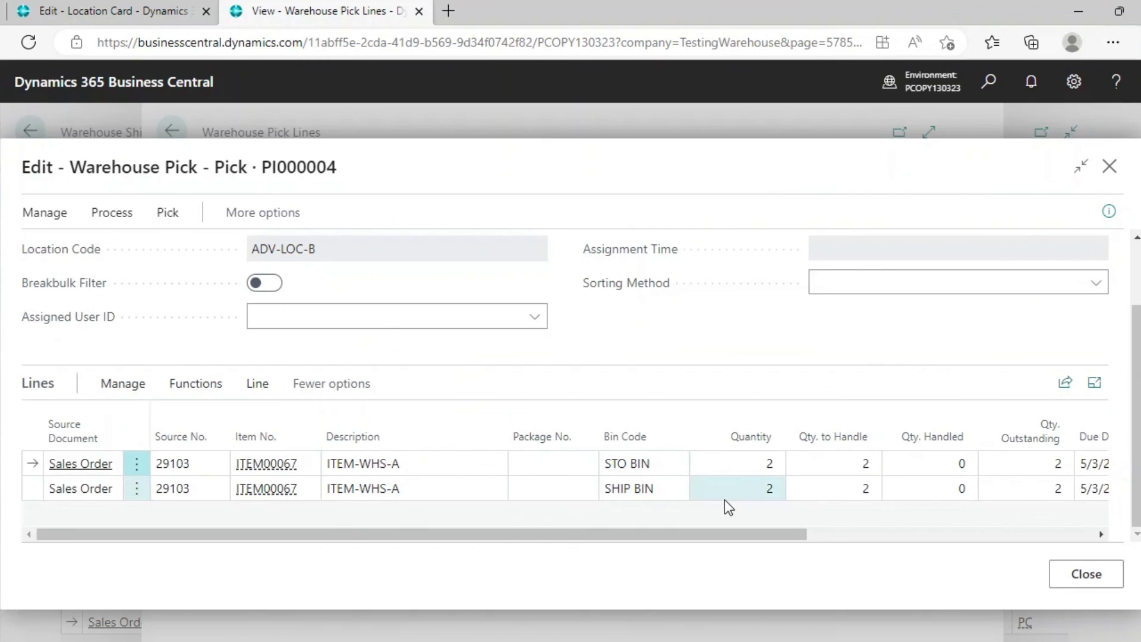
pyautogui.click(59, 219)
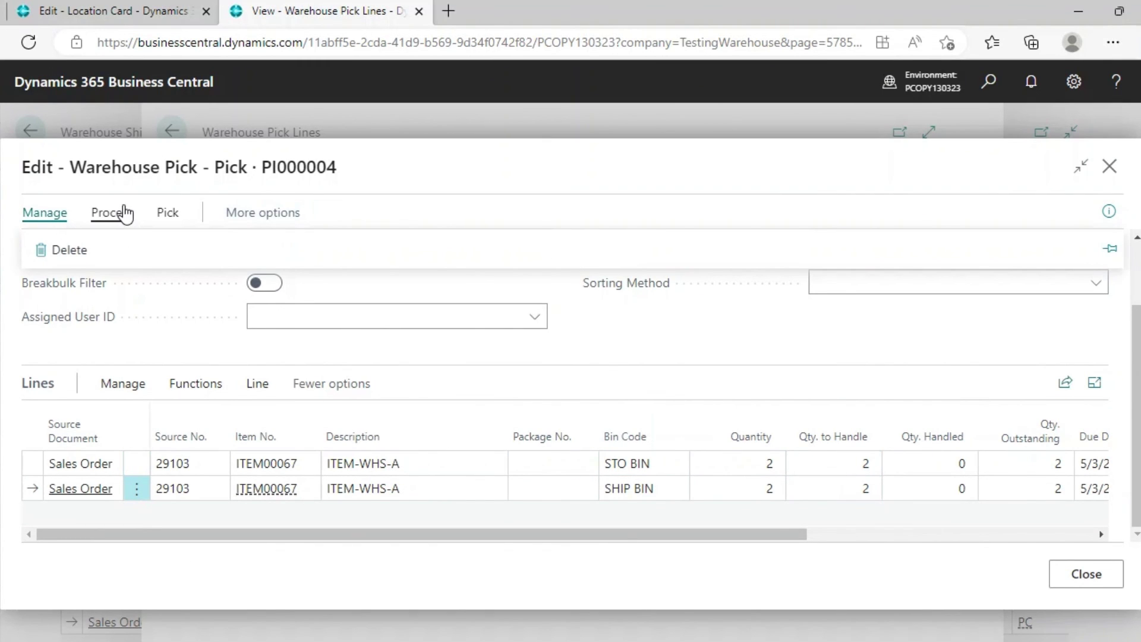